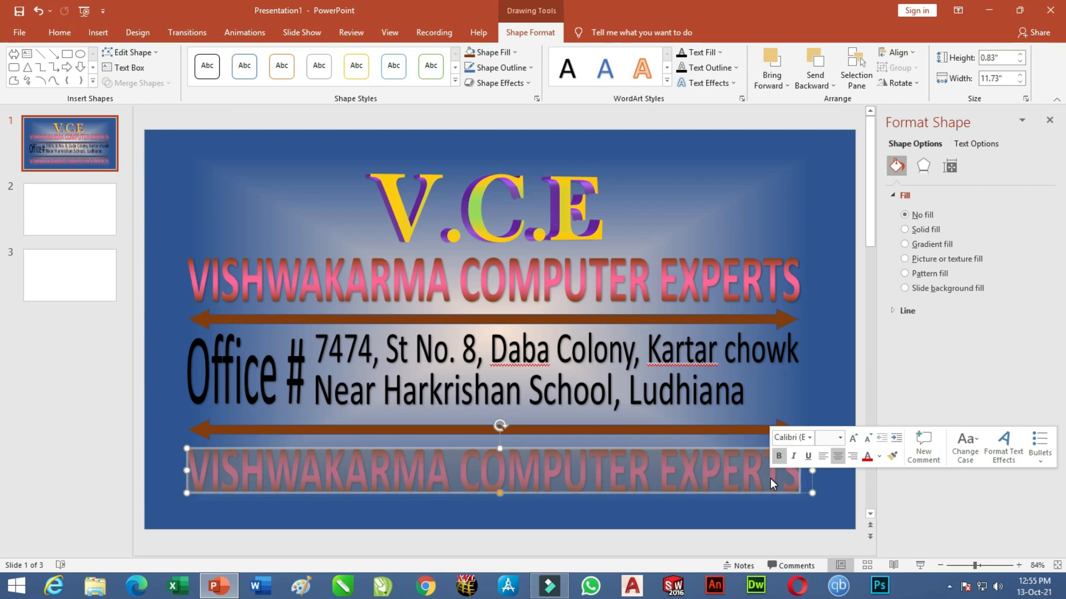
# Change the bottom text to 'Contact :-' with two phone numbers, fixing the missing 'o'.
pyautogui.write('C')
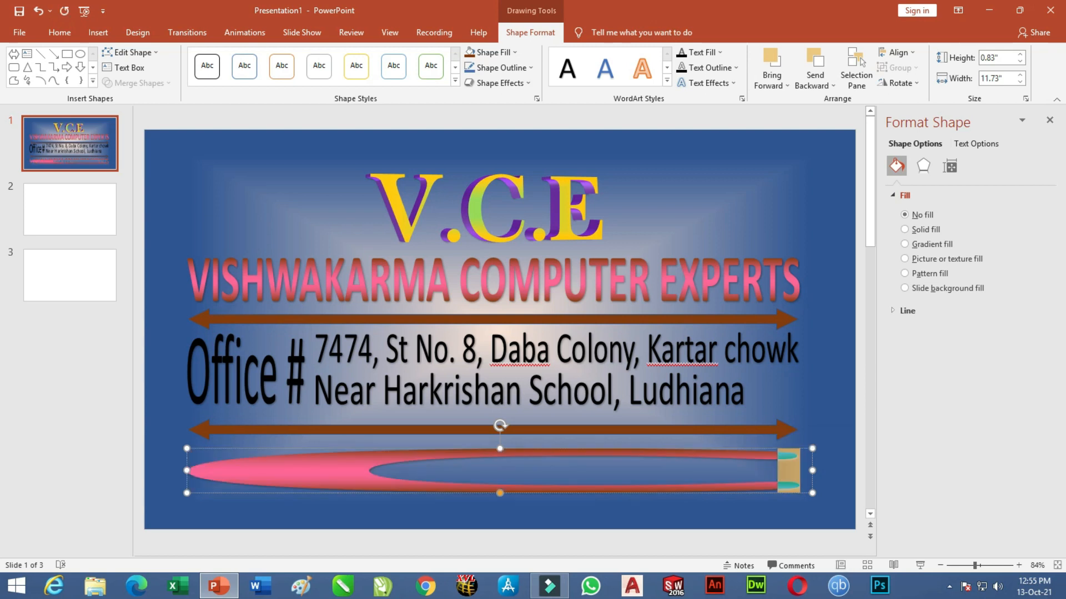
pyautogui.write('ntac')
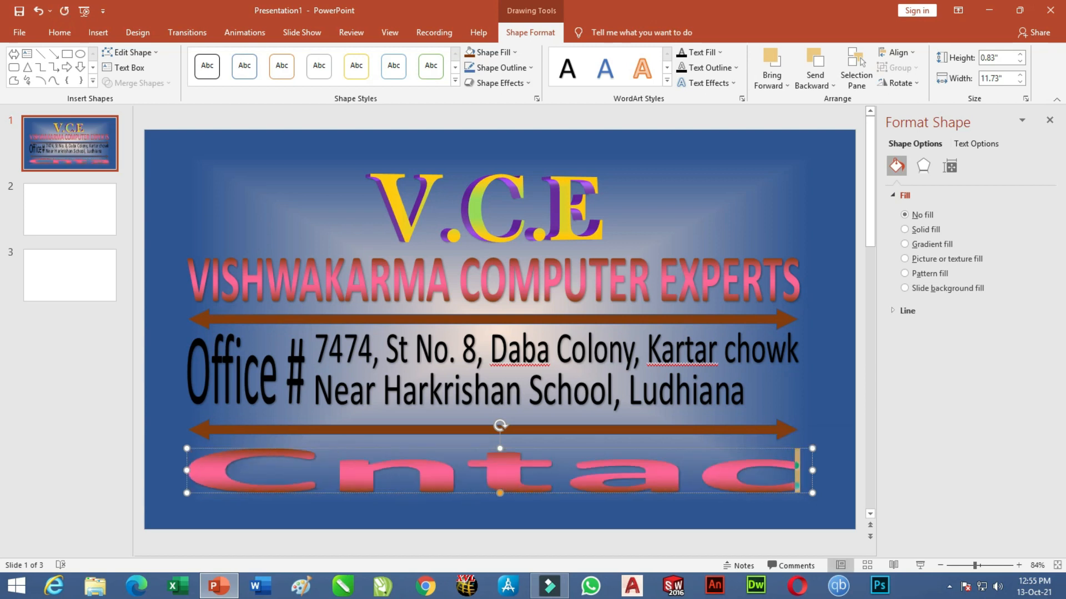
pyautogui.write('t')
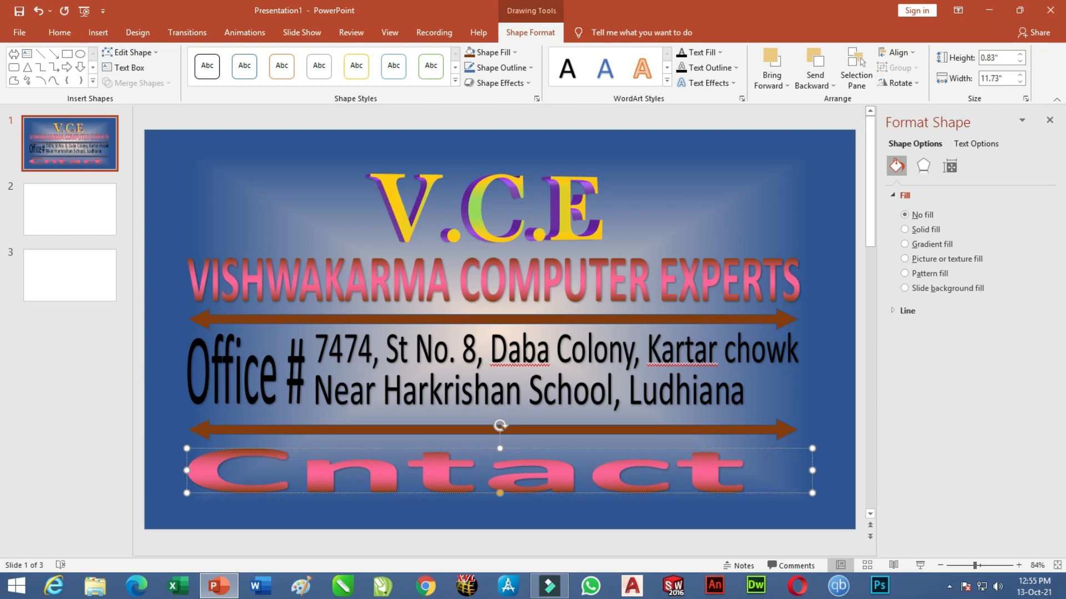
pyautogui.write(' :-')
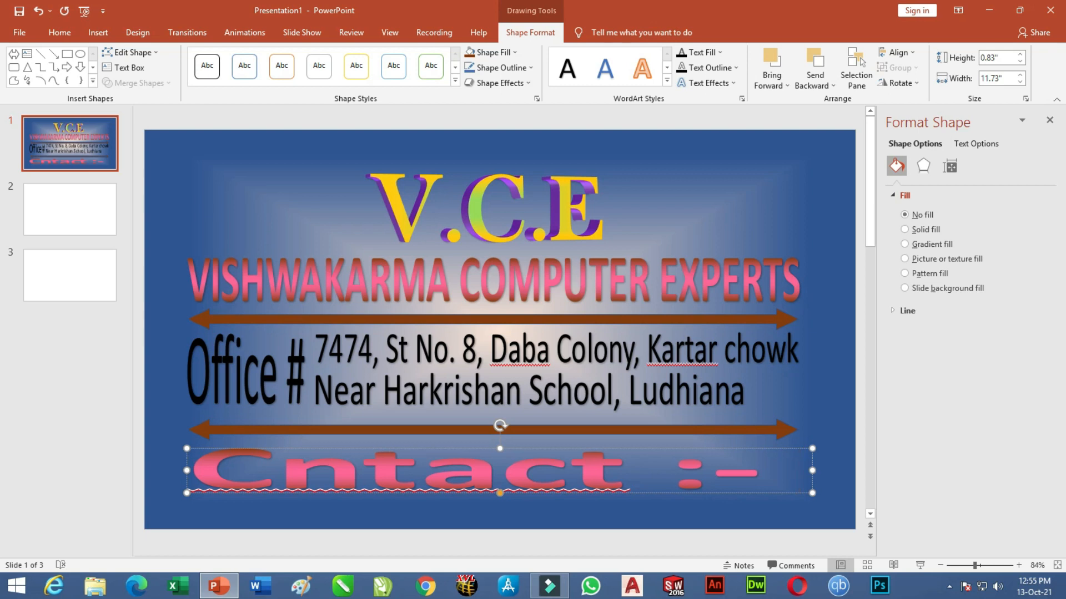
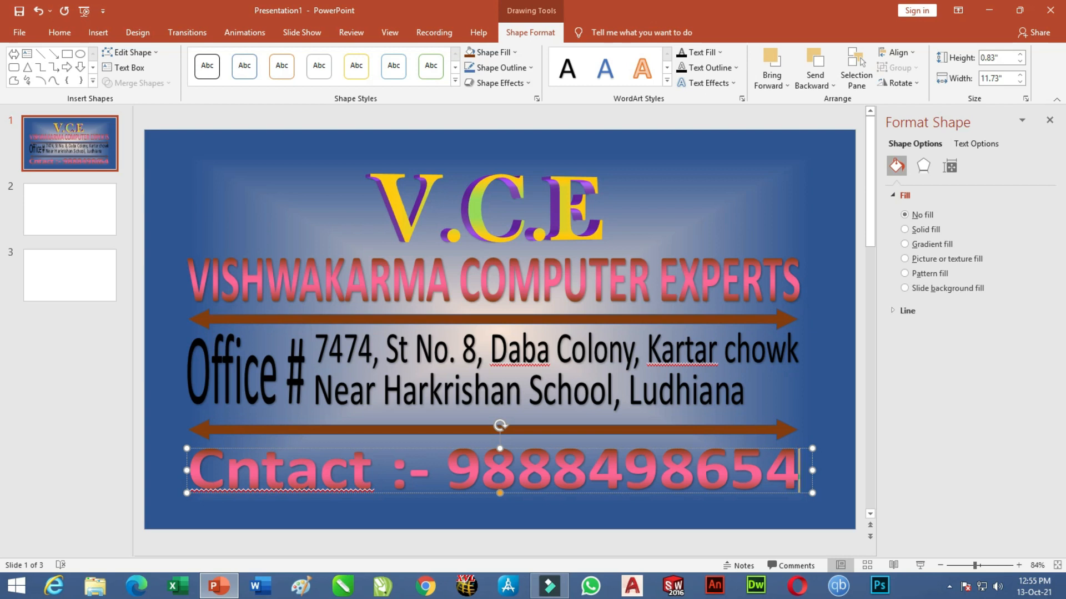
pyautogui.write(',')
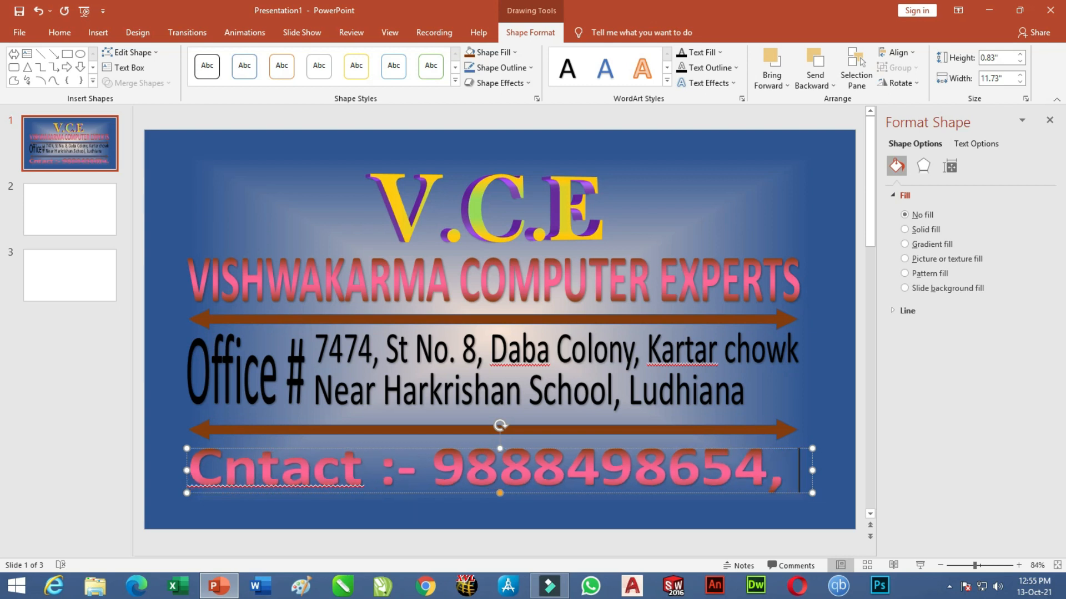
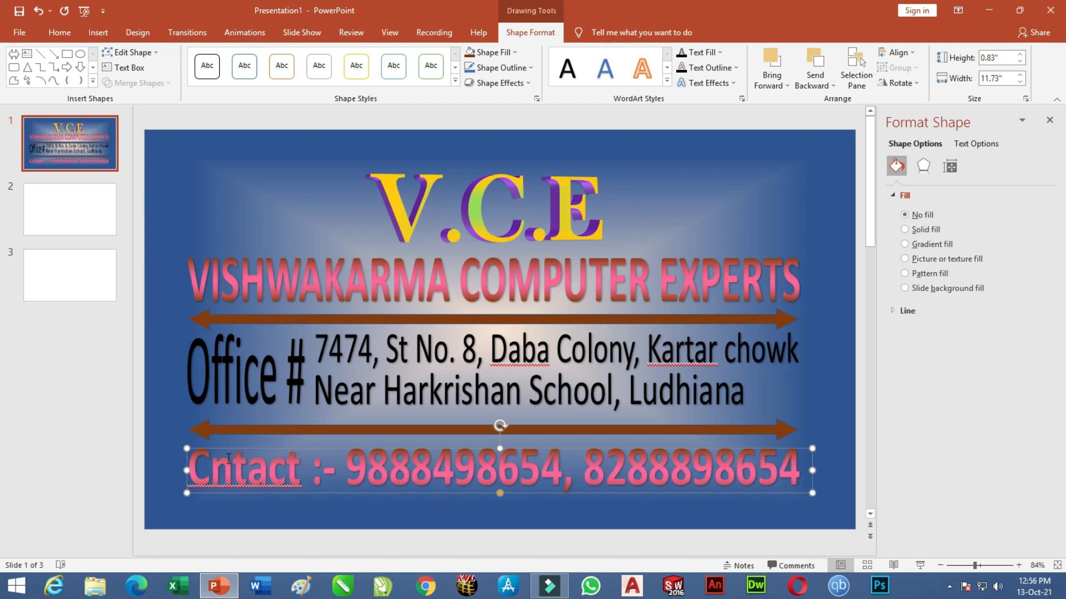
pyautogui.click(215, 474)
pyautogui.write('o')
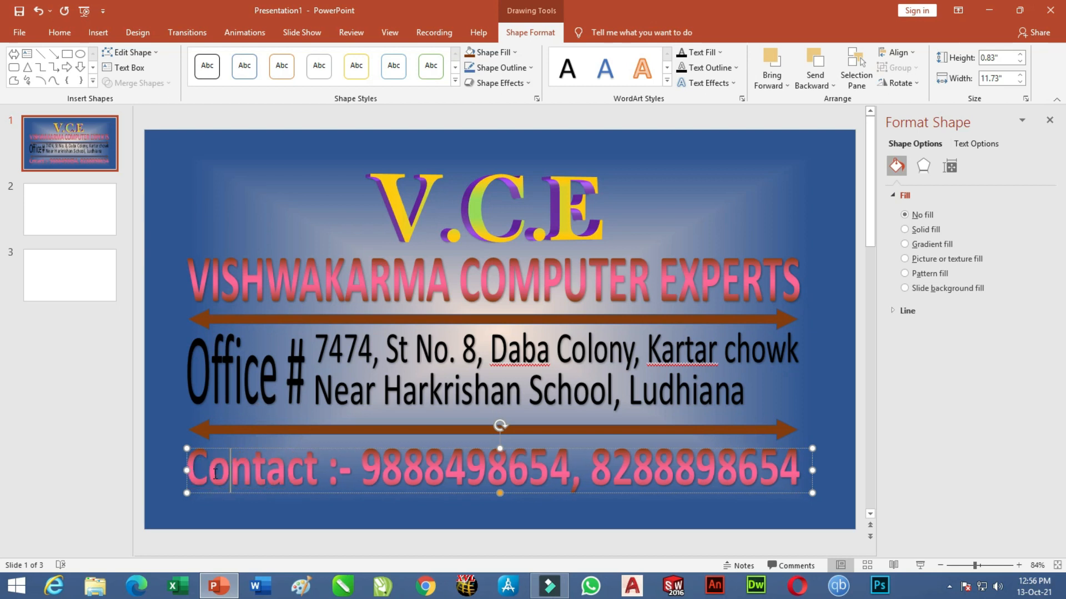
pyautogui.click(800, 447)
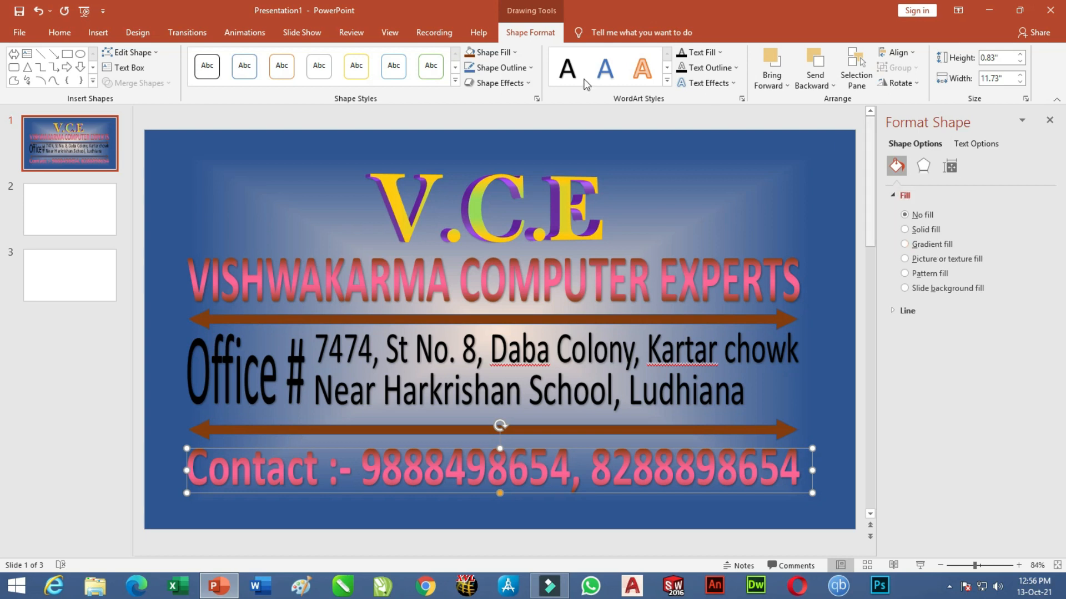
# Give the contact line a gradient text fill with green, yellow and red stops.
pyautogui.click(712, 54)
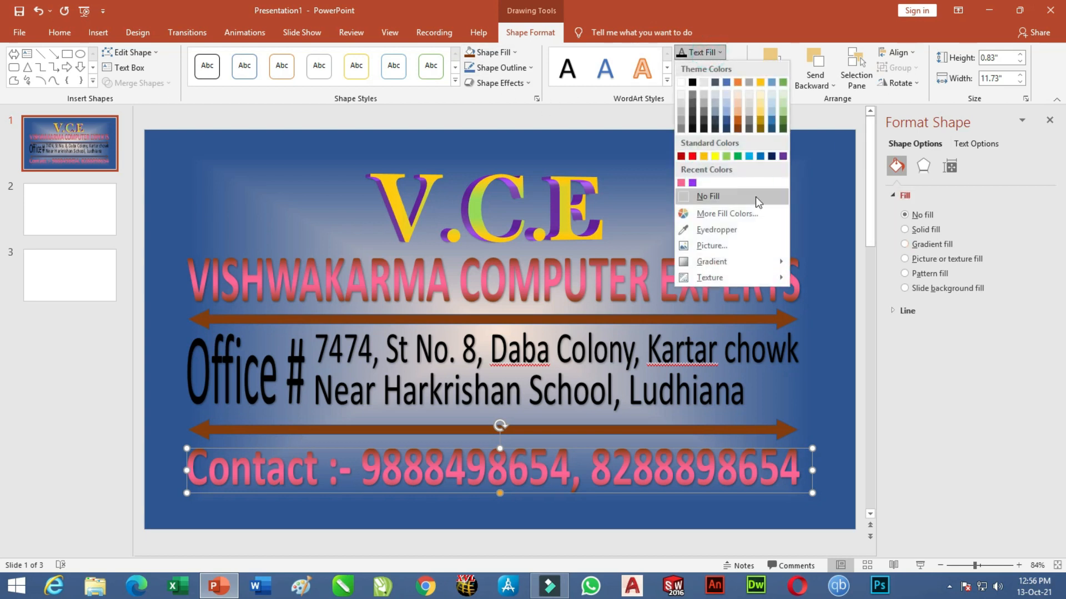
pyautogui.moveTo(738, 261)
pyautogui.click(855, 411)
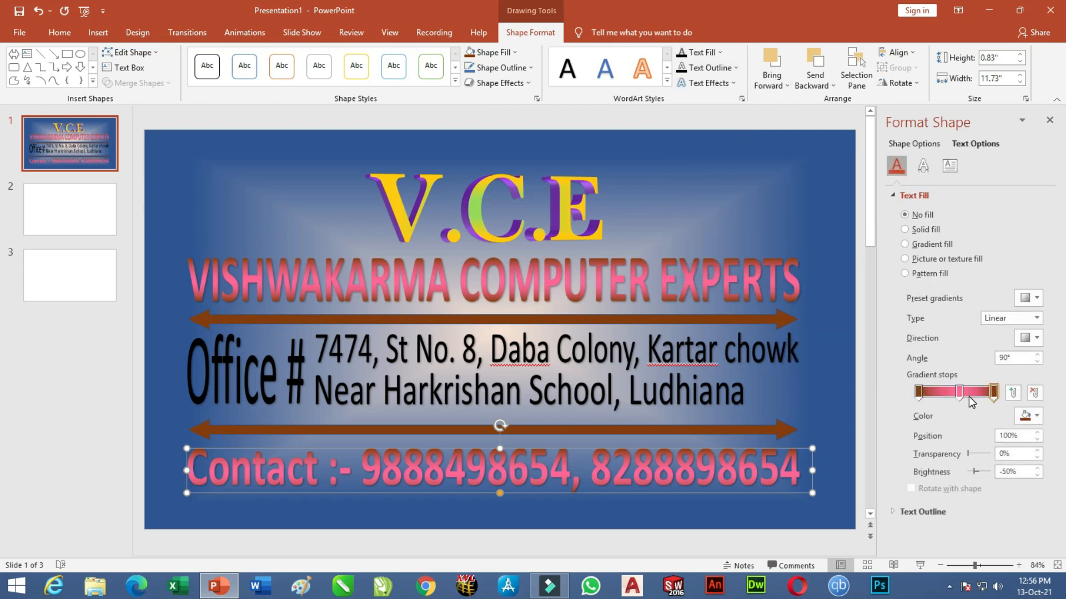
pyautogui.click(919, 392)
pyautogui.click(1033, 415)
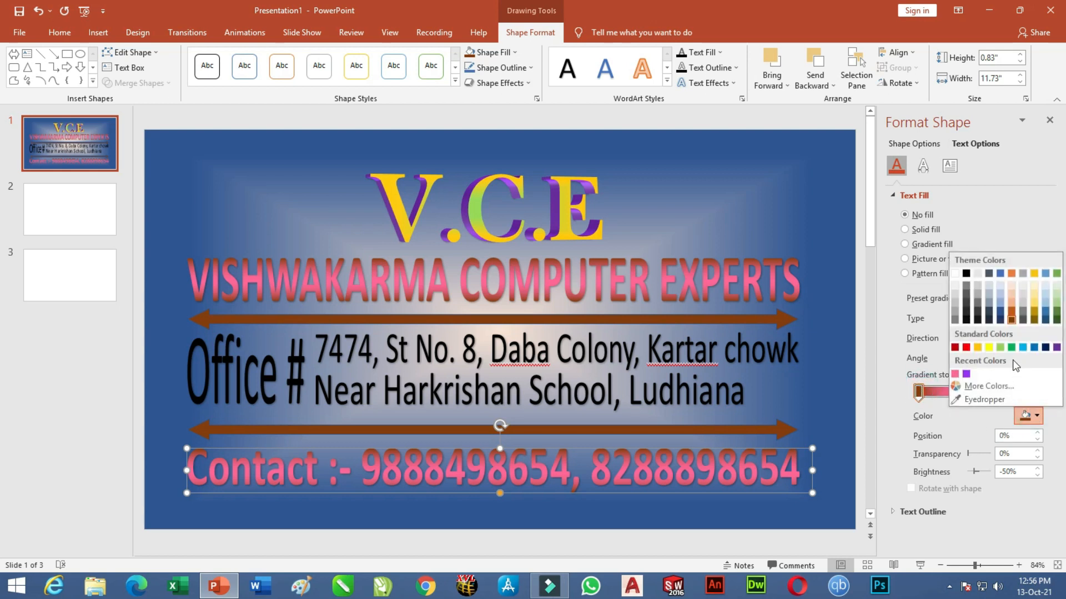
pyautogui.click(1011, 347)
pyautogui.click(959, 391)
pyautogui.click(1036, 416)
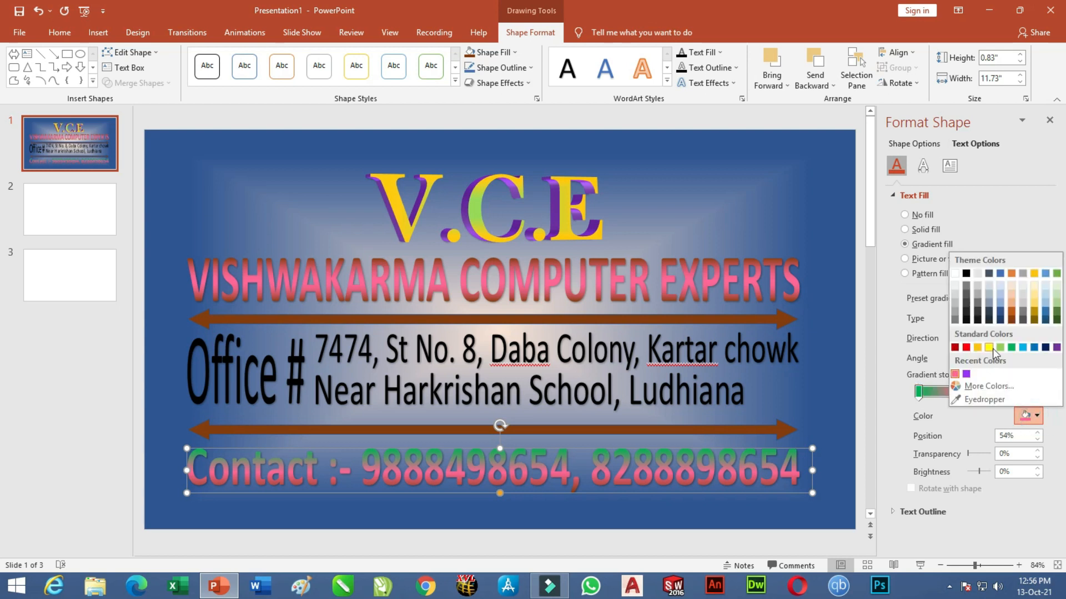
pyautogui.click(988, 347)
pyautogui.click(993, 393)
pyautogui.click(1038, 415)
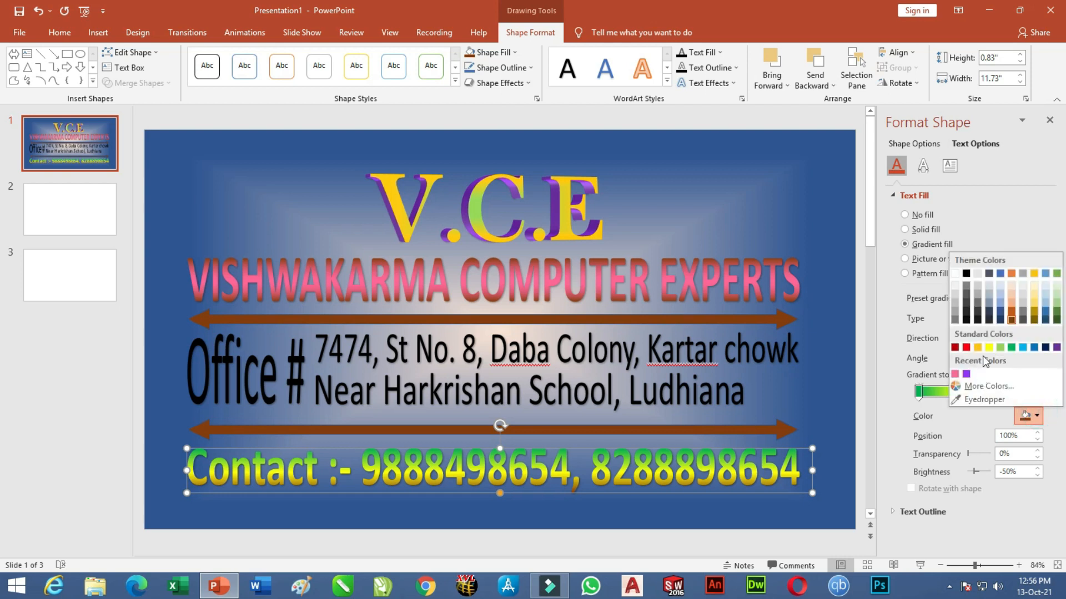
pyautogui.click(966, 350)
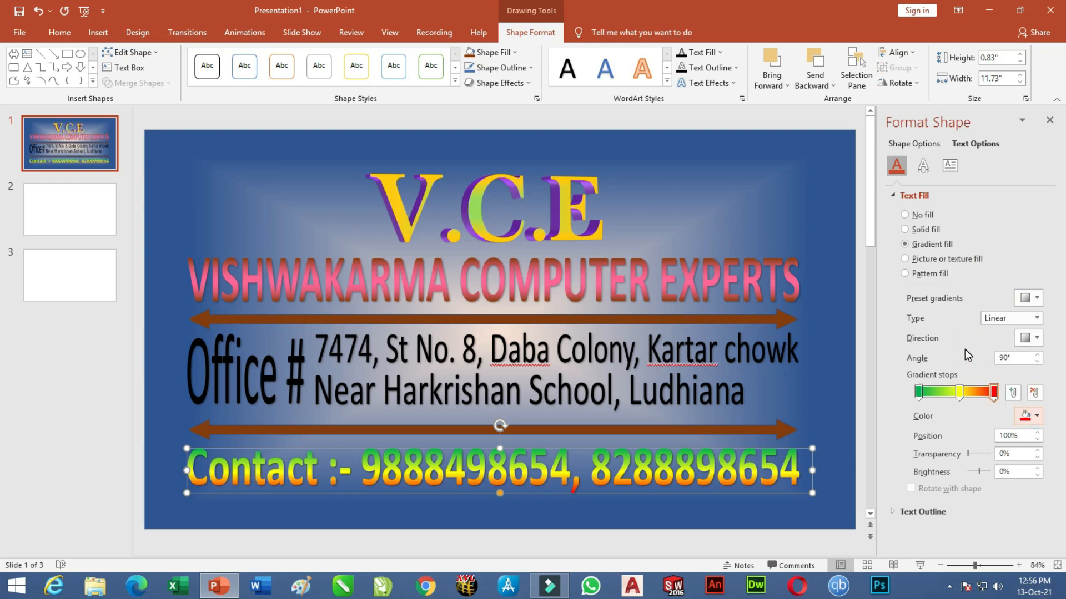
# Make the gradient Rectangular, set its direction, move yellow to 42% and add red at 95%.
pyautogui.click(1024, 318)
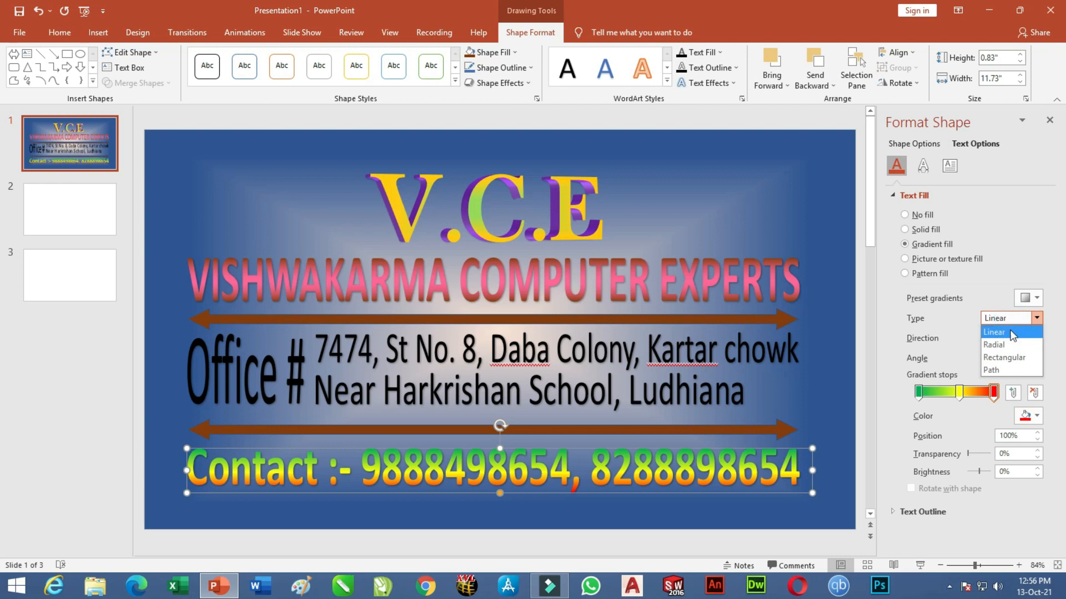
pyautogui.click(1018, 358)
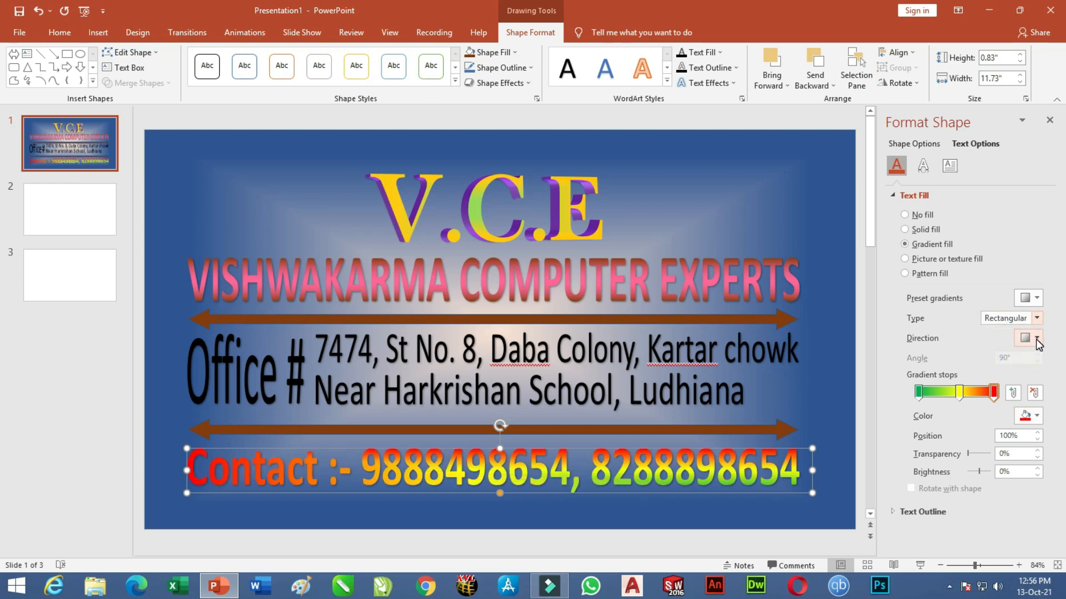
pyautogui.click(1037, 339)
pyautogui.click(990, 364)
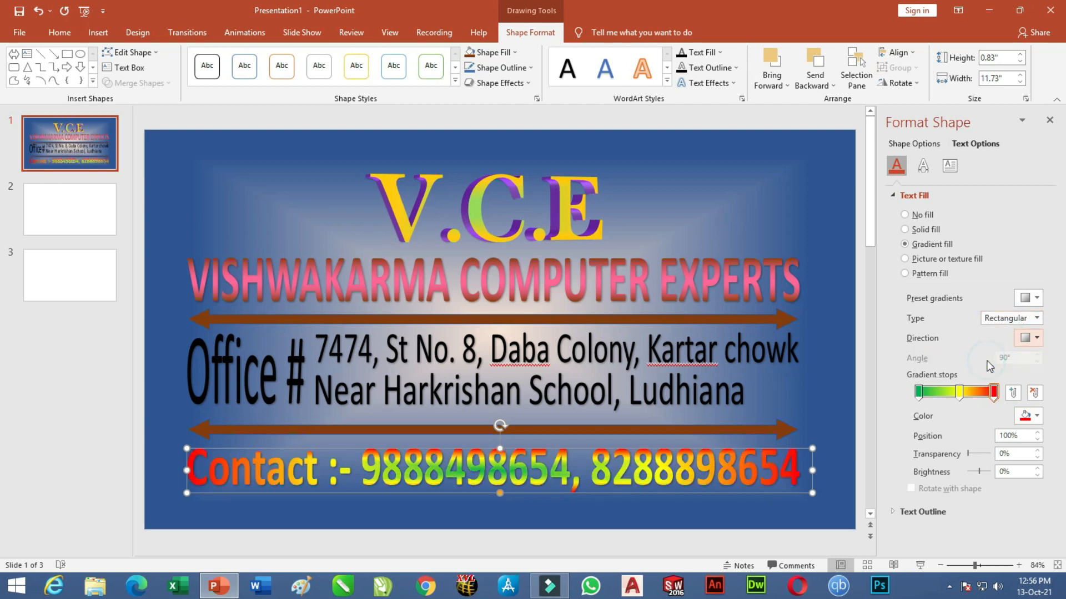
pyautogui.moveTo(959, 393)
pyautogui.mouseDown()
pyautogui.moveTo(943, 399)
pyautogui.moveTo(978, 399)
pyautogui.mouseUp()
pyautogui.click(984, 395)
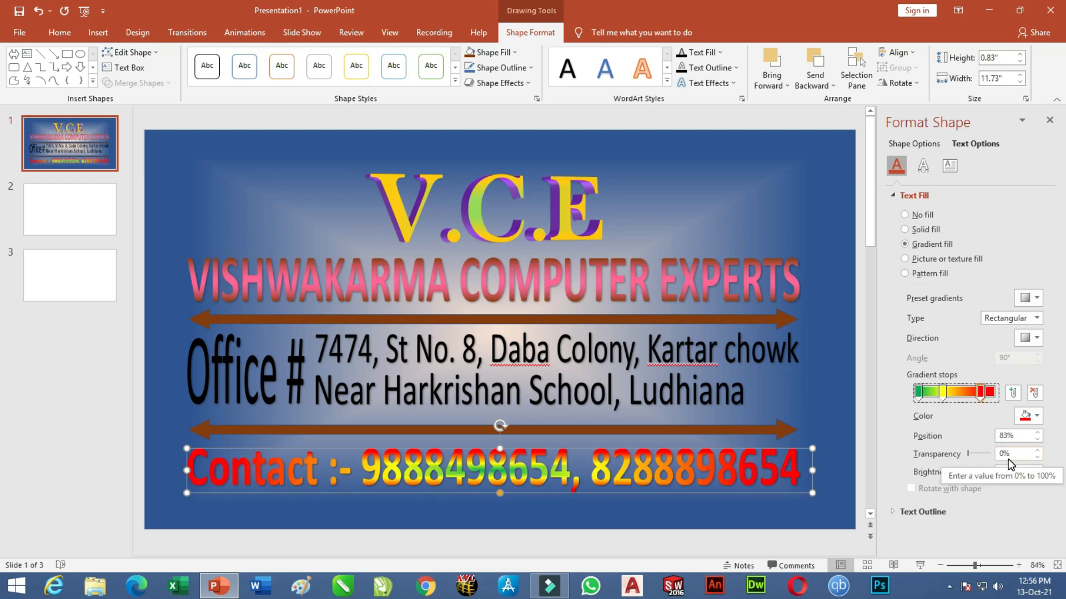
pyautogui.click(793, 359)
pyautogui.click(755, 334)
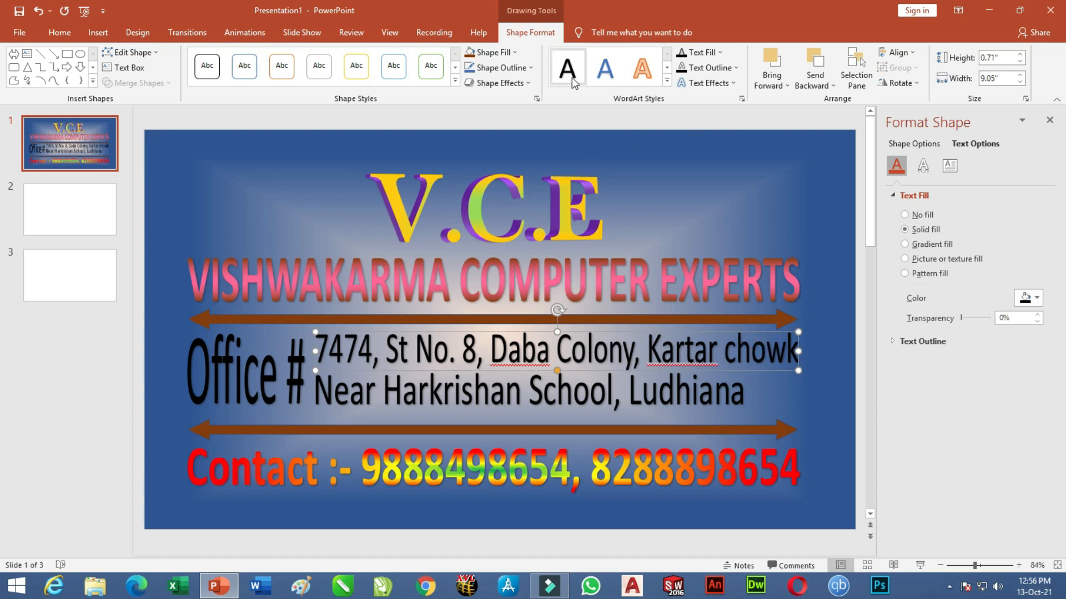
# Colour both office address lines solid blue with the Text Fill palette.
pyautogui.click(717, 53)
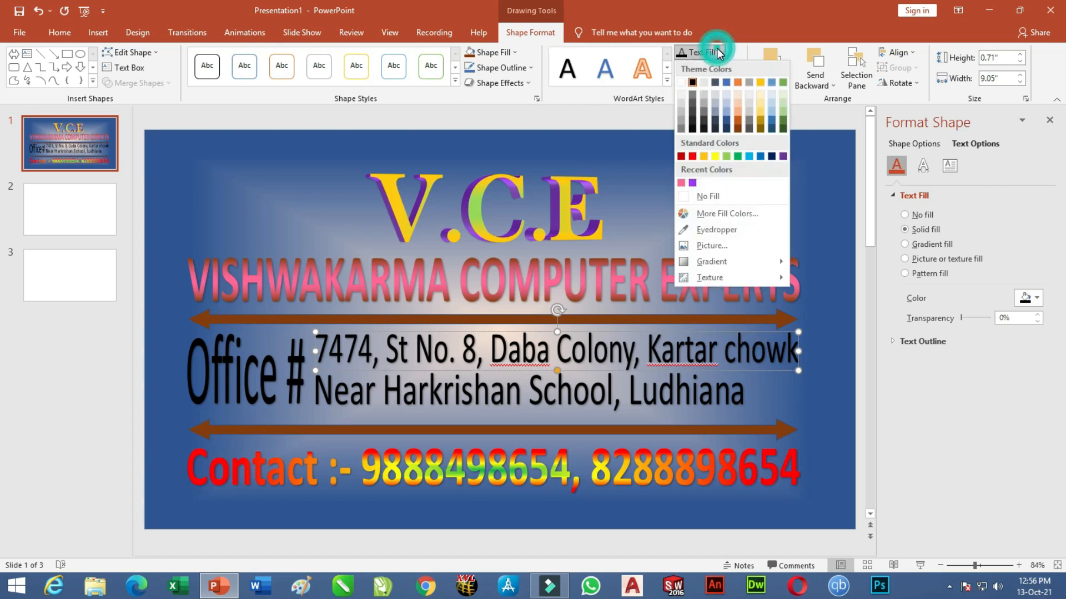
pyautogui.click(725, 112)
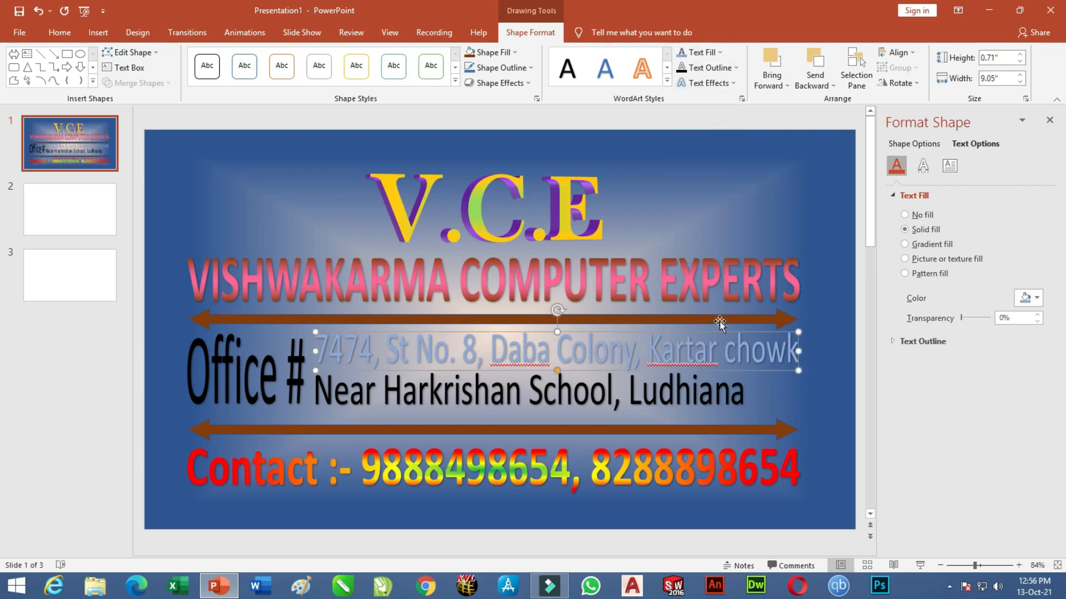
pyautogui.click(714, 403)
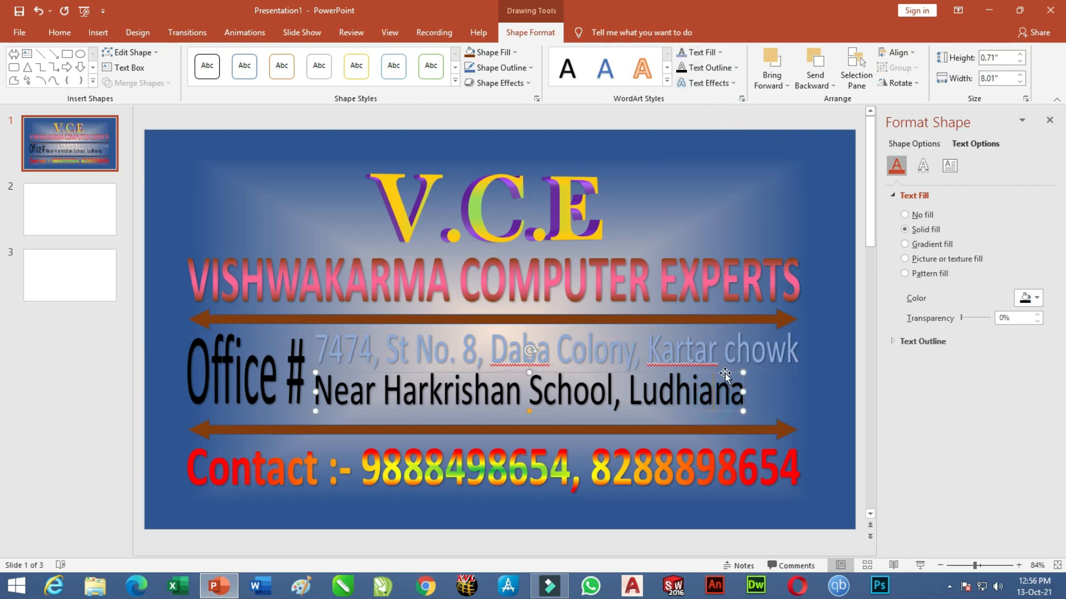
pyautogui.click(734, 68)
pyautogui.click(719, 52)
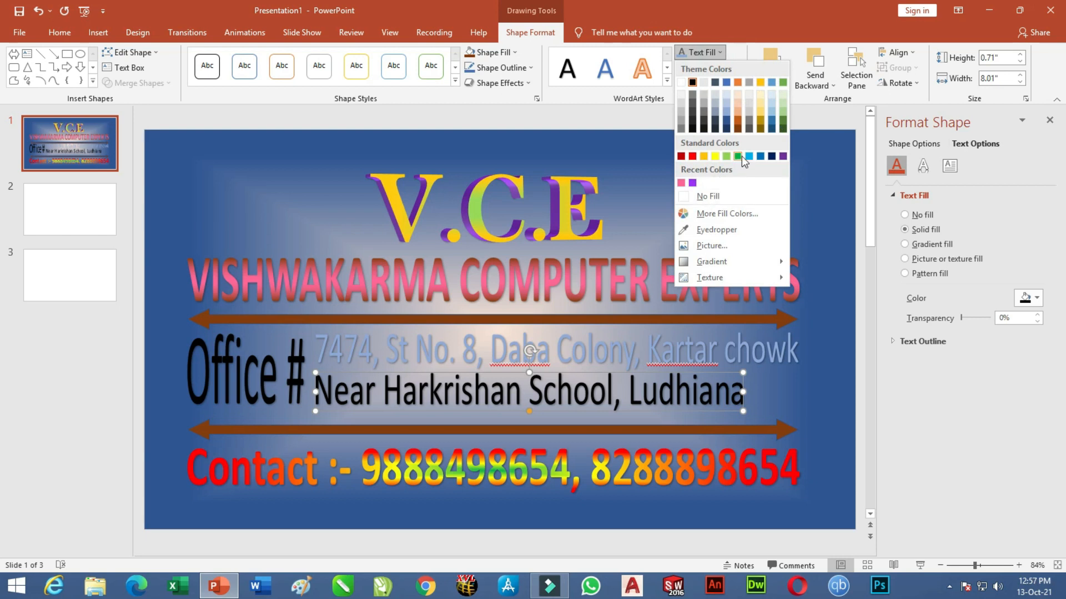
pyautogui.click(723, 112)
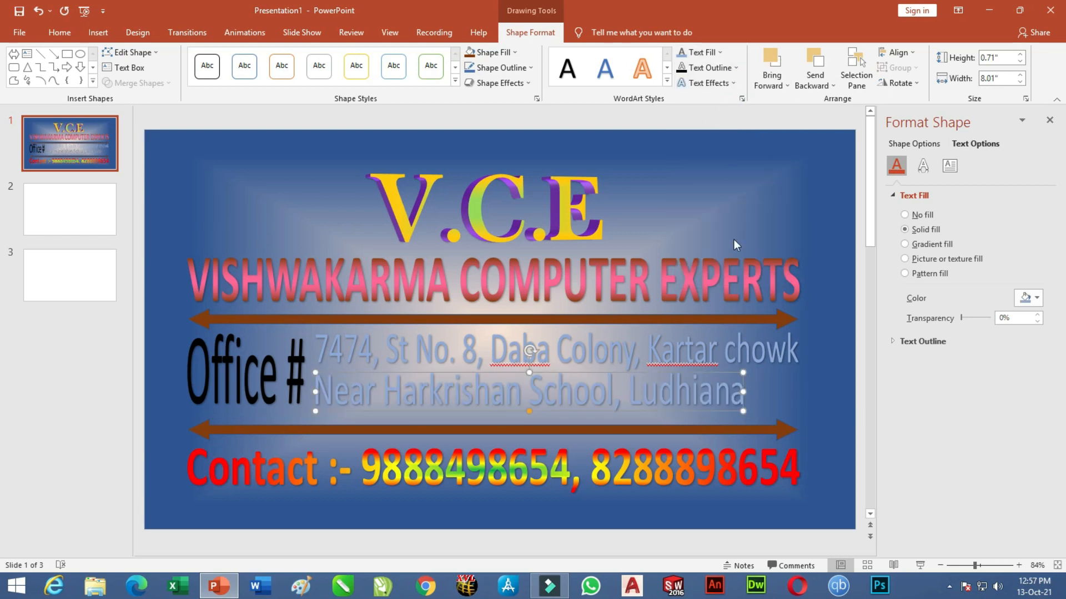
pyautogui.click(719, 51)
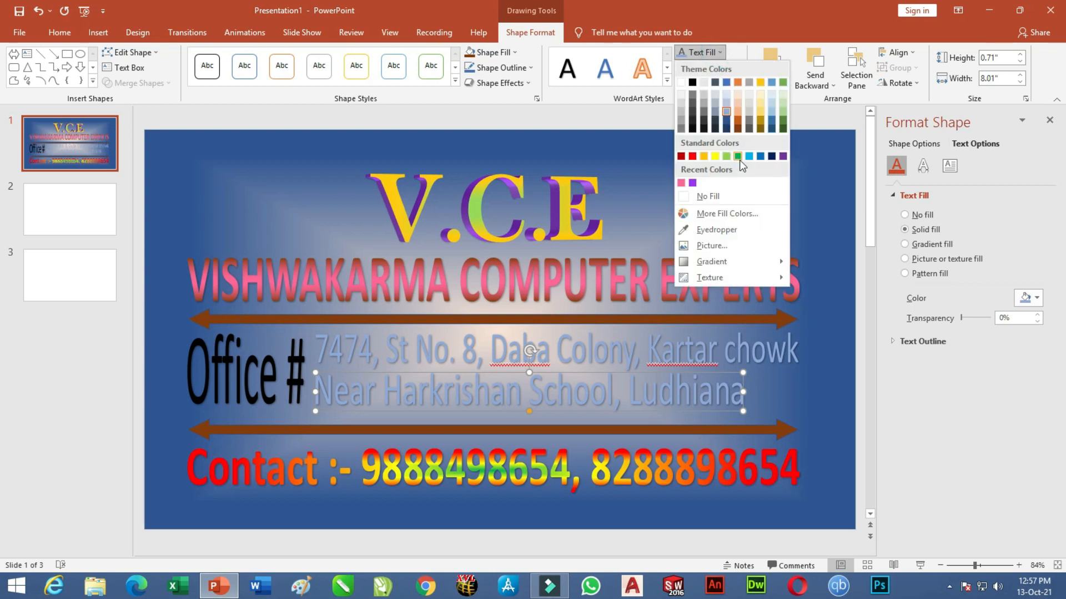
pyautogui.click(760, 156)
pyautogui.click(758, 331)
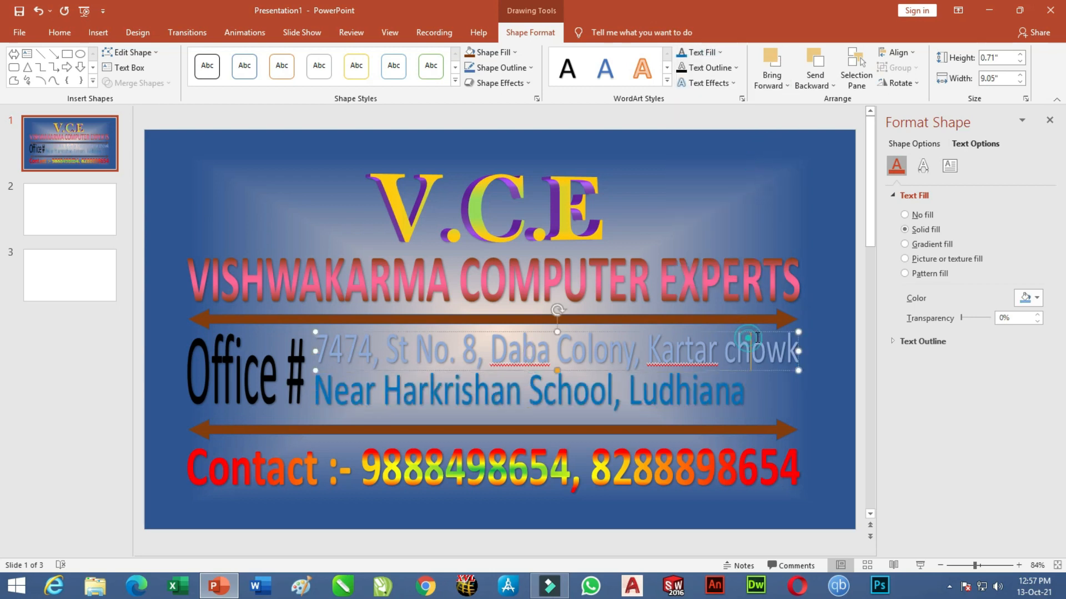
pyautogui.click(682, 52)
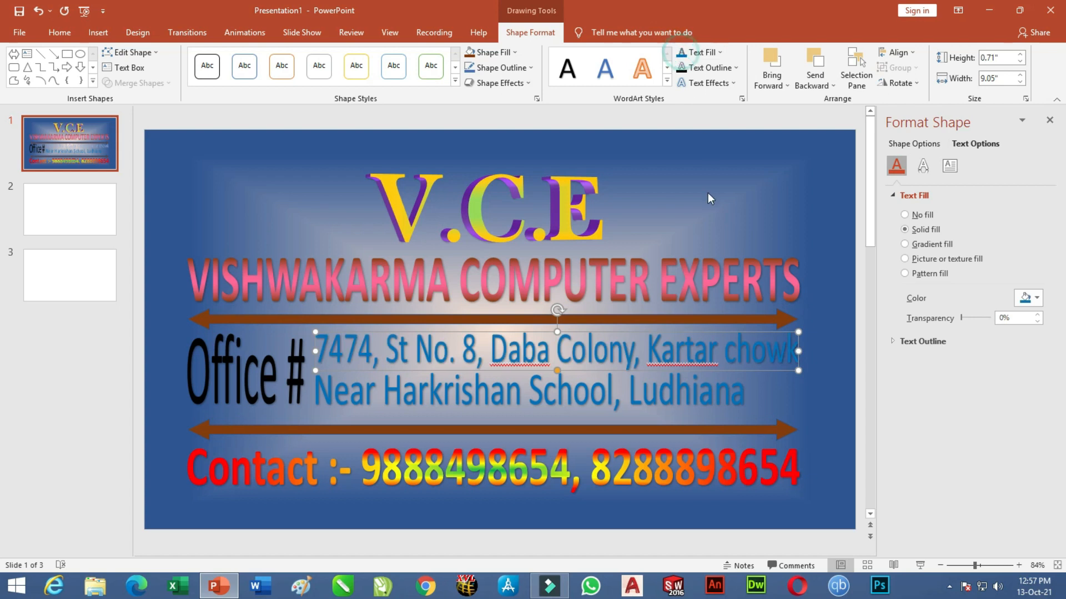
pyautogui.click(281, 337)
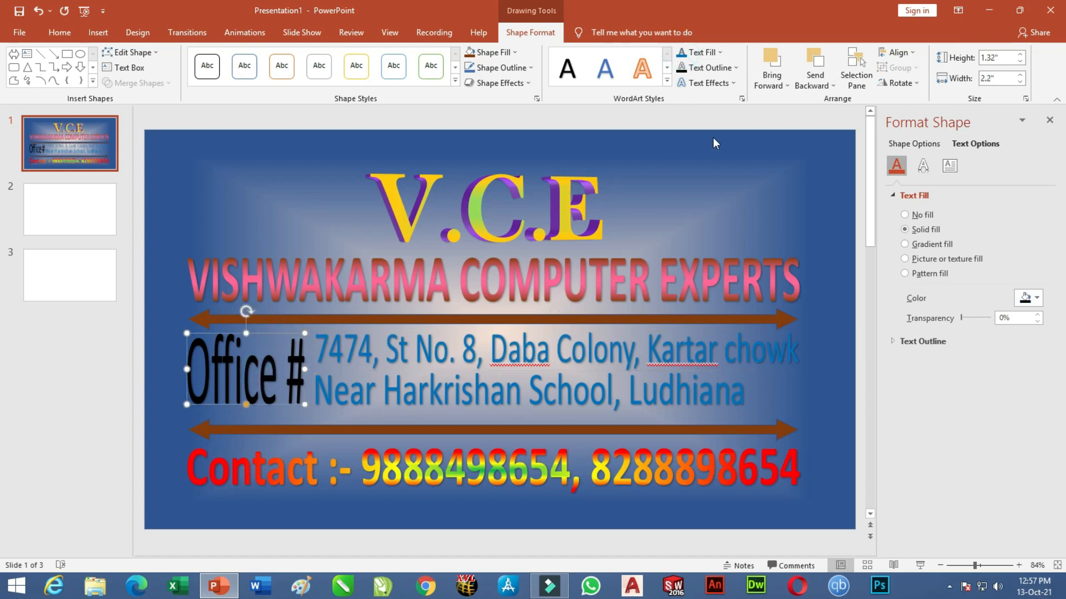
# Apply a gradient fill to Office #, with a green stop at 54% and no red stop.
pyautogui.click(720, 52)
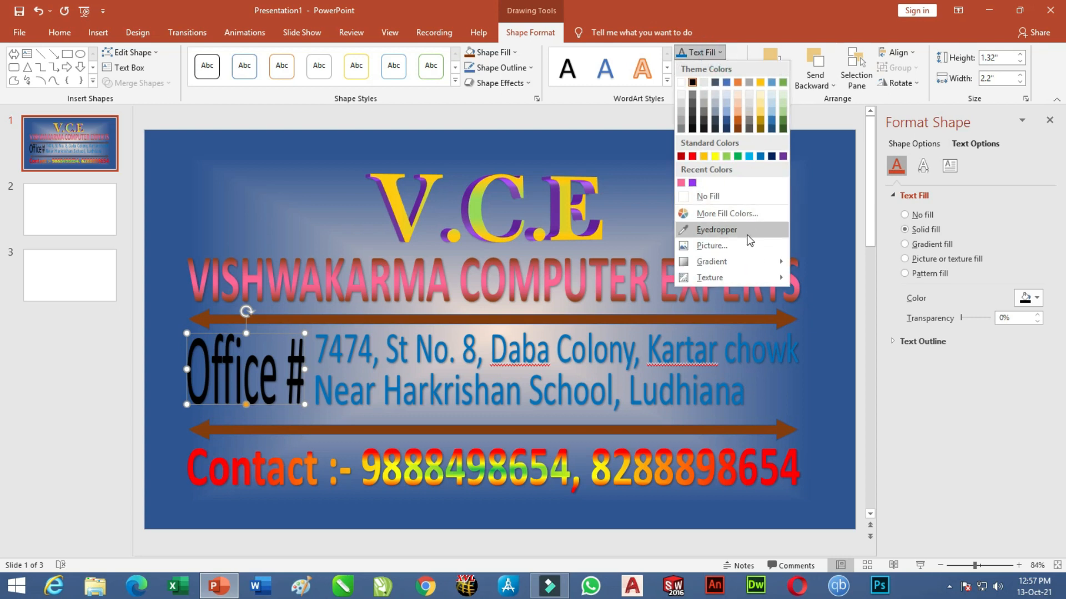
pyautogui.moveTo(738, 262)
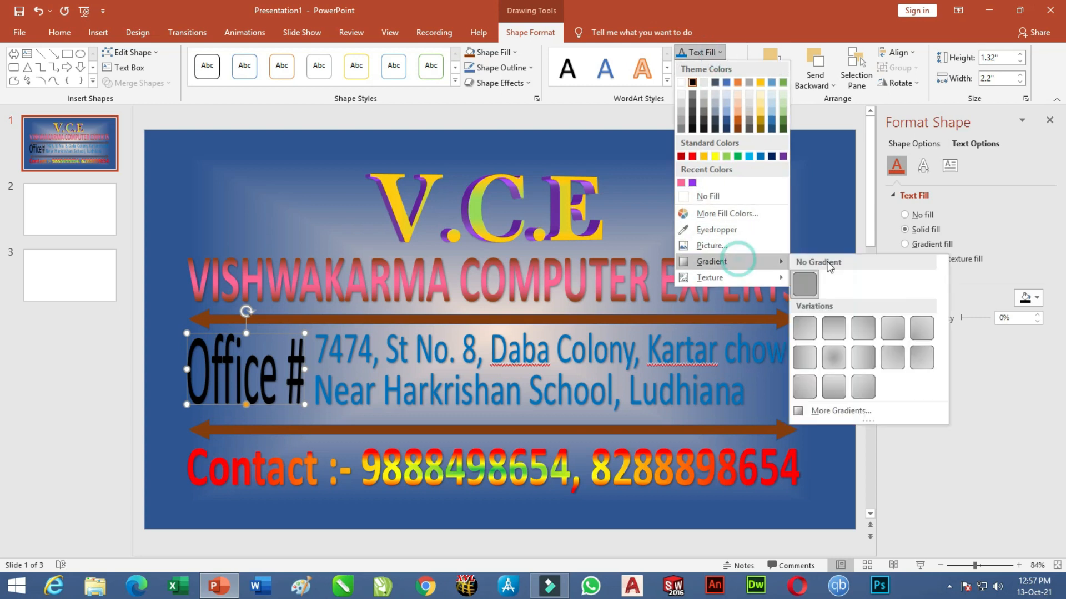
pyautogui.click(838, 412)
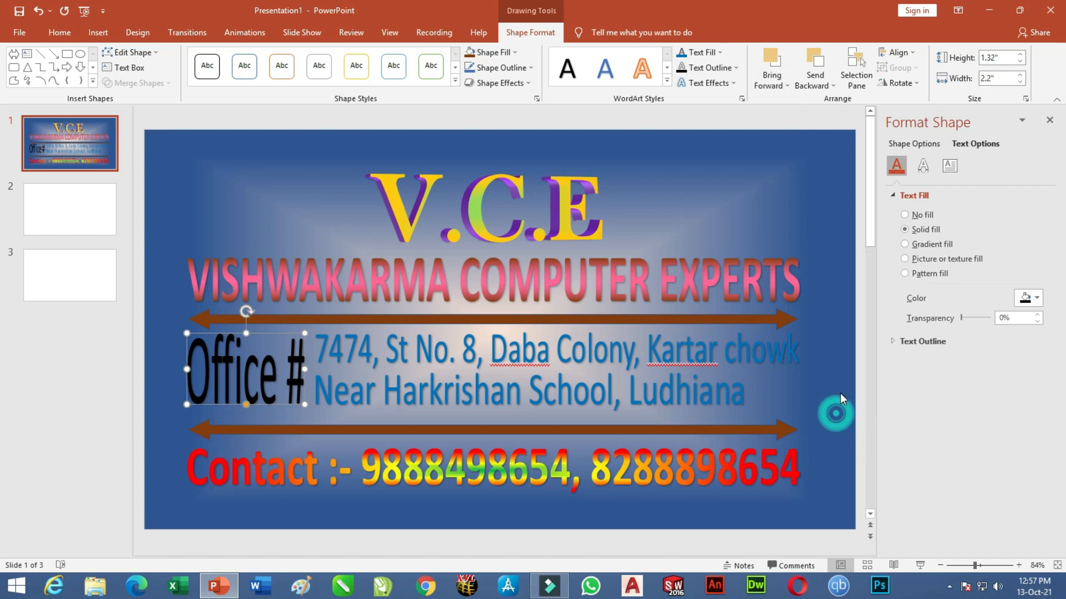
pyautogui.click(930, 245)
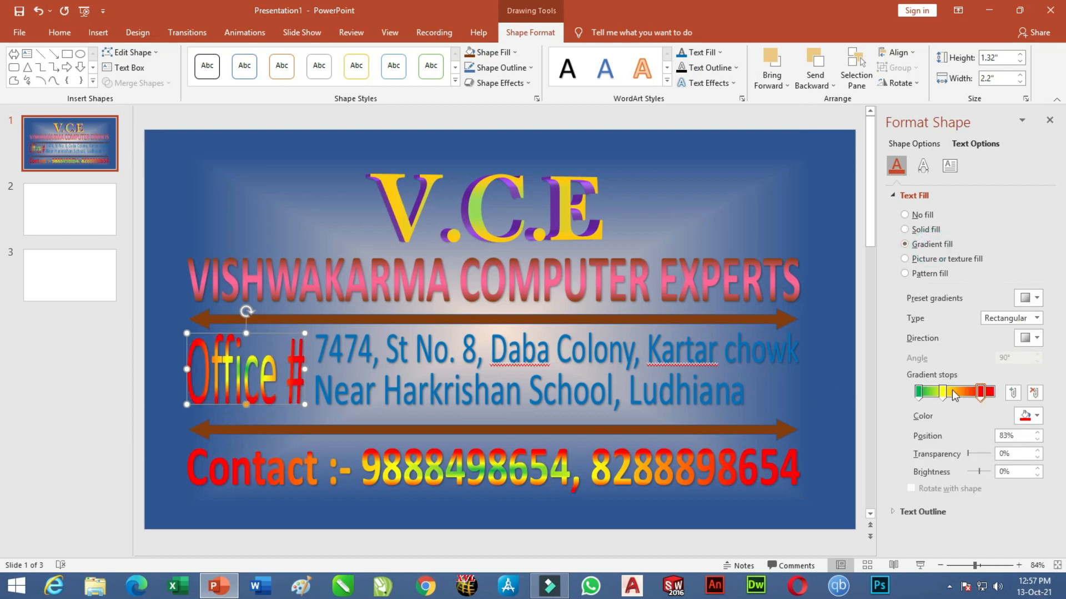
pyautogui.moveTo(943, 394); pyautogui.dragTo(959, 394)
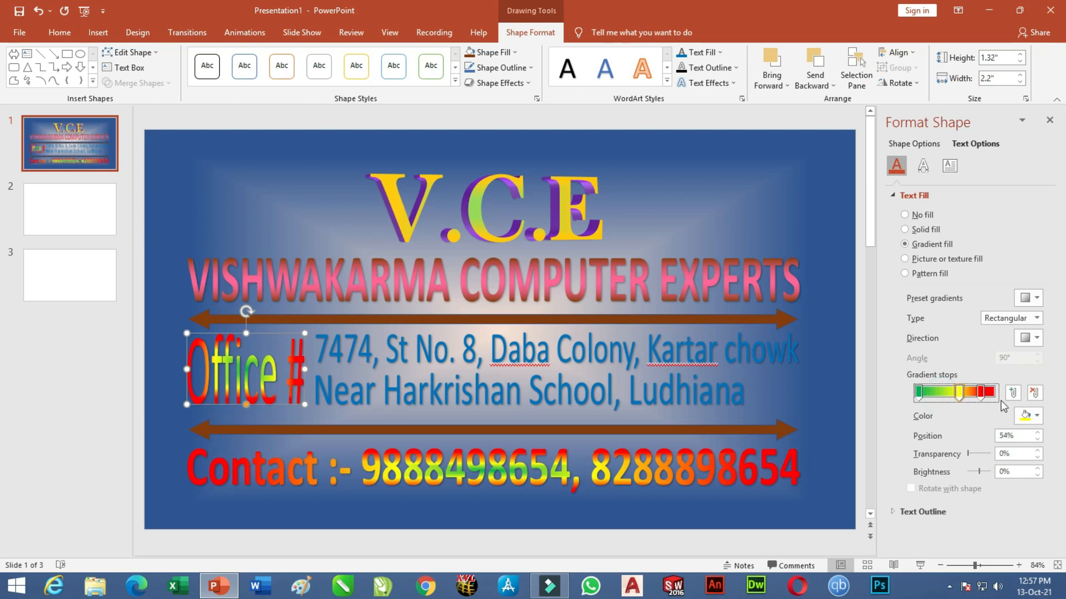
pyautogui.click(1033, 417)
pyautogui.click(1010, 350)
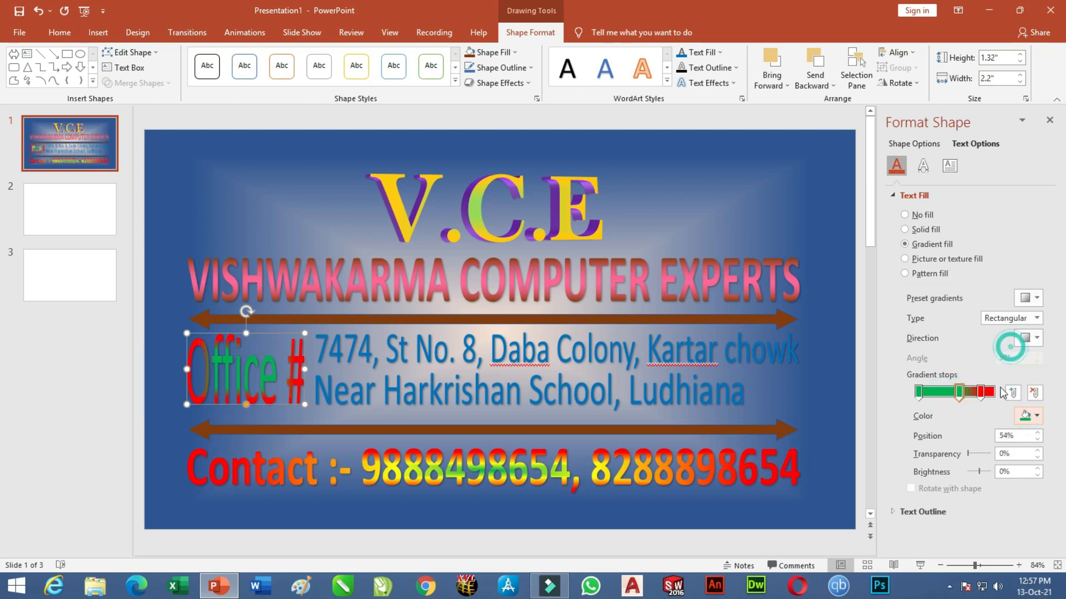
pyautogui.moveTo(981, 393); pyautogui.dragTo(980, 432)
# Make the left gradient stop lighter green at 19% and fine-tune the other stops.
pyautogui.moveTo(959, 393); pyautogui.dragTo(988, 395)
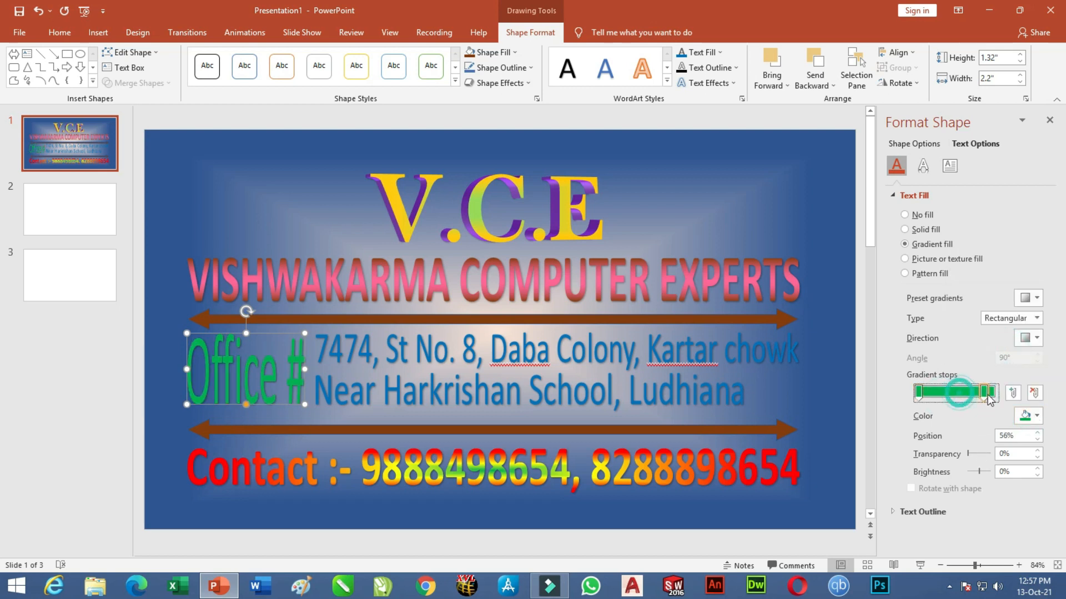
pyautogui.click(919, 392)
pyautogui.click(1033, 417)
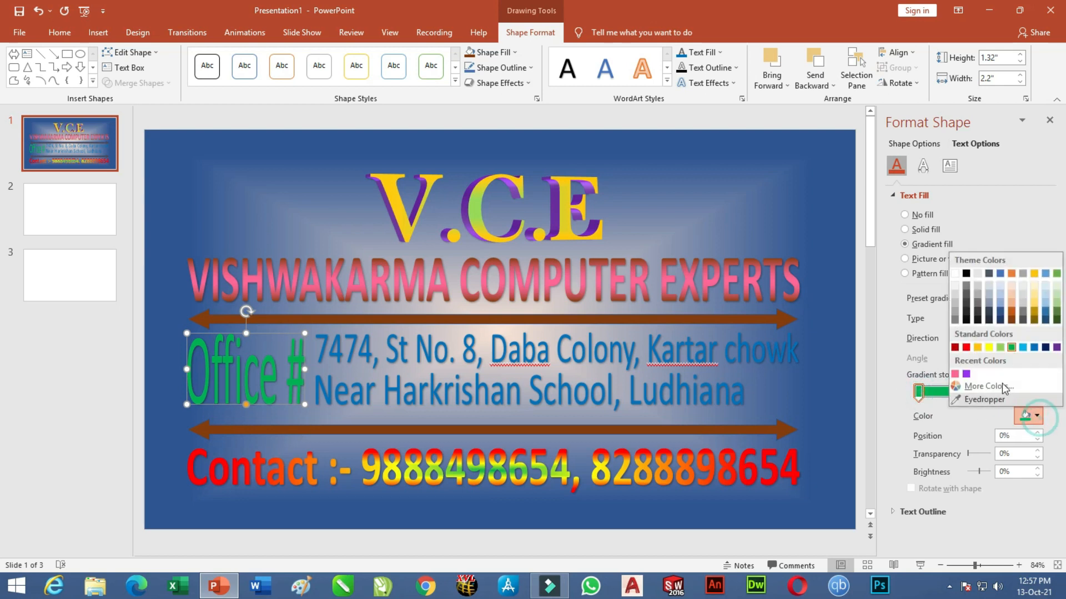
pyautogui.click(1000, 348)
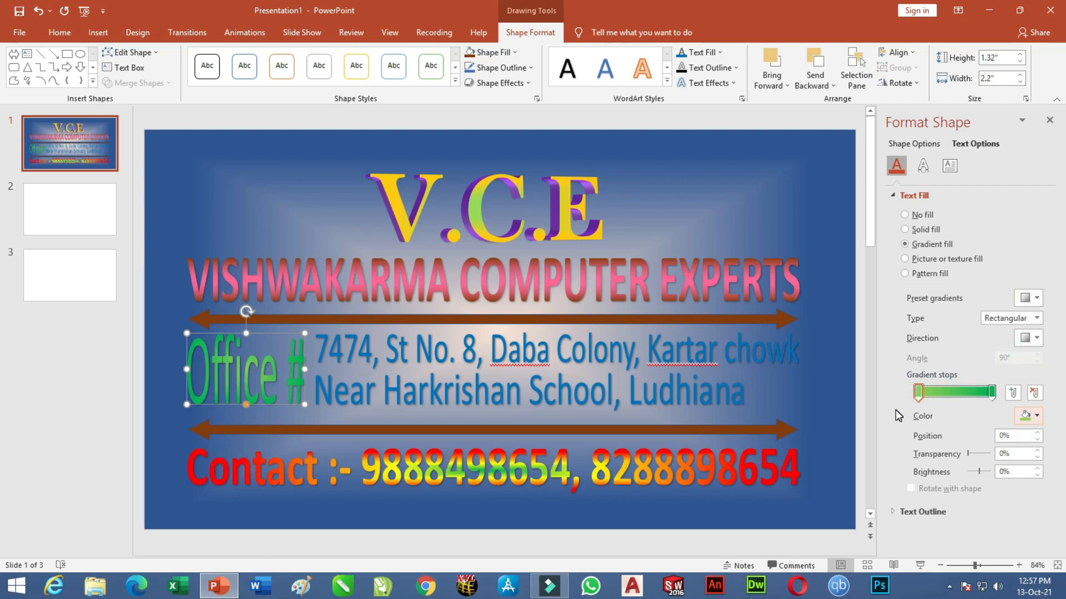
pyautogui.moveTo(924, 395); pyautogui.dragTo(953, 397)
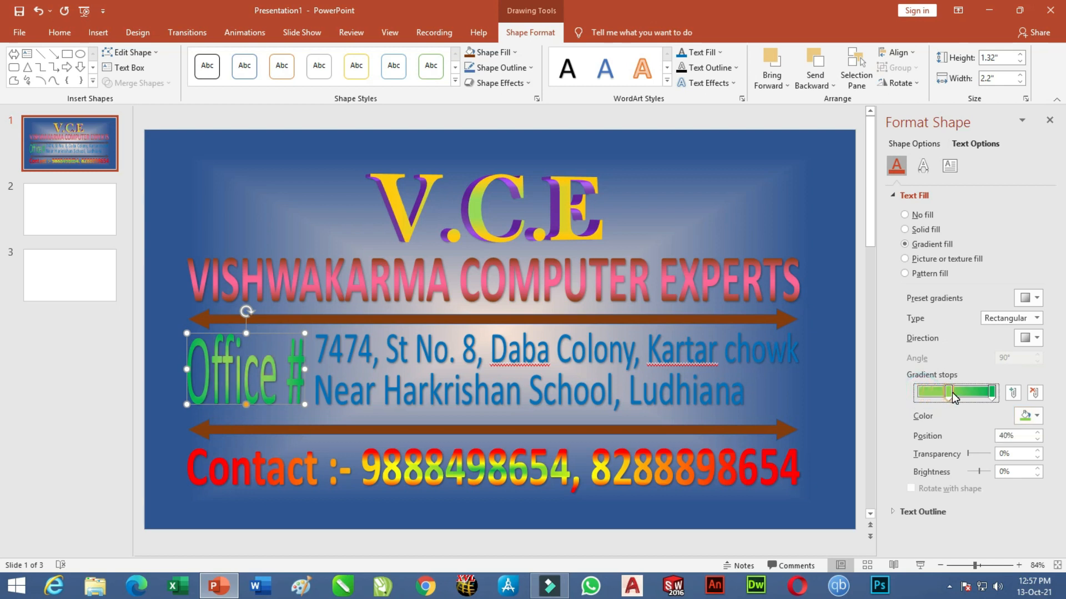
pyautogui.moveTo(953, 397); pyautogui.dragTo(985, 395)
pyautogui.click(989, 395)
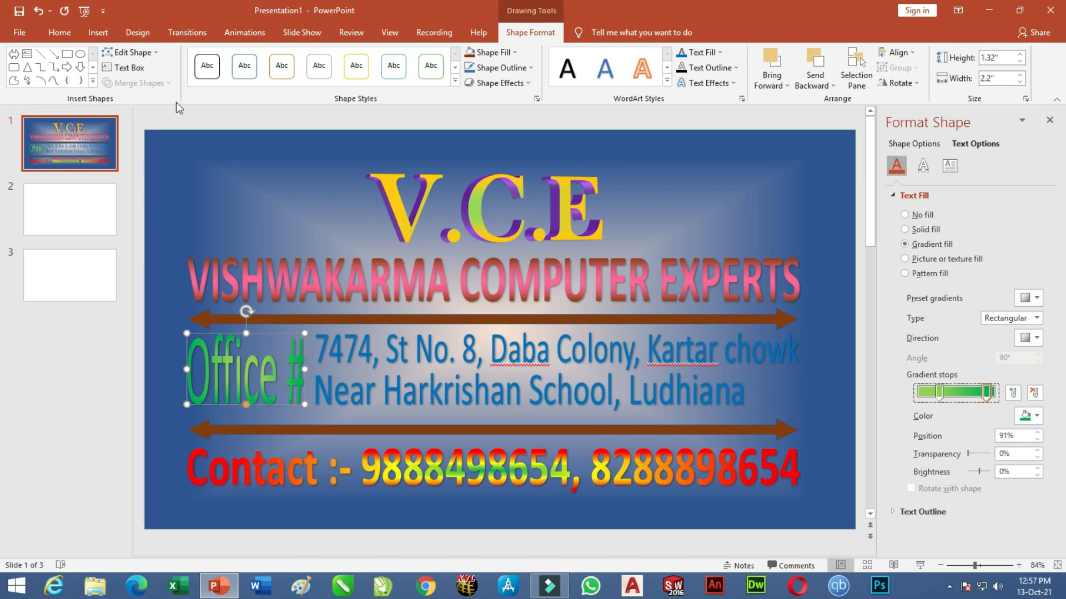
pyautogui.click(93, 36)
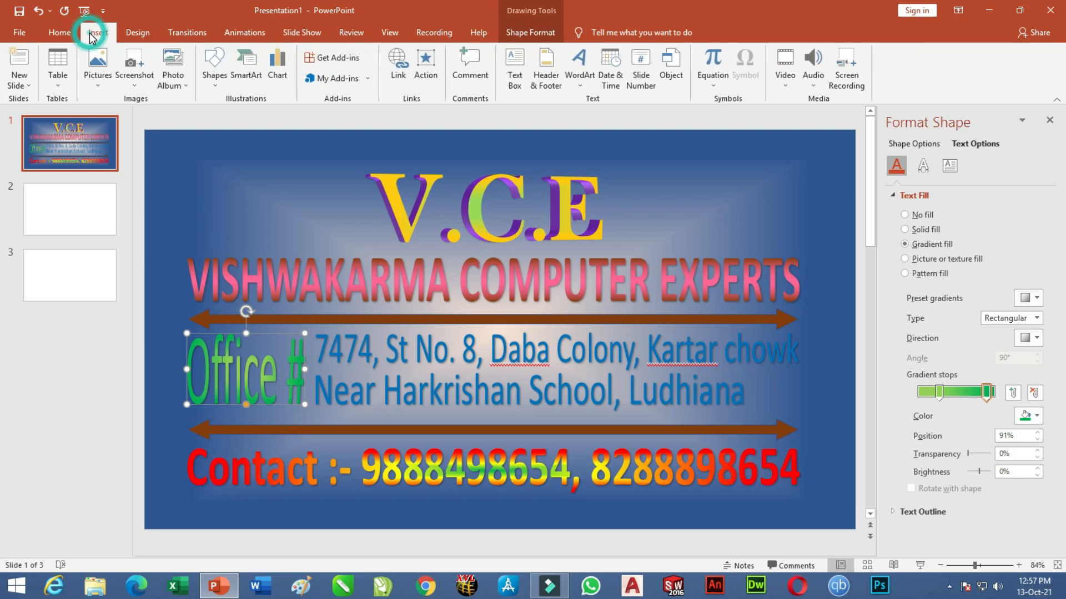
# Draw an empty text box in the top-left corner of the slide, left of V.C.E.
pyautogui.click(214, 71)
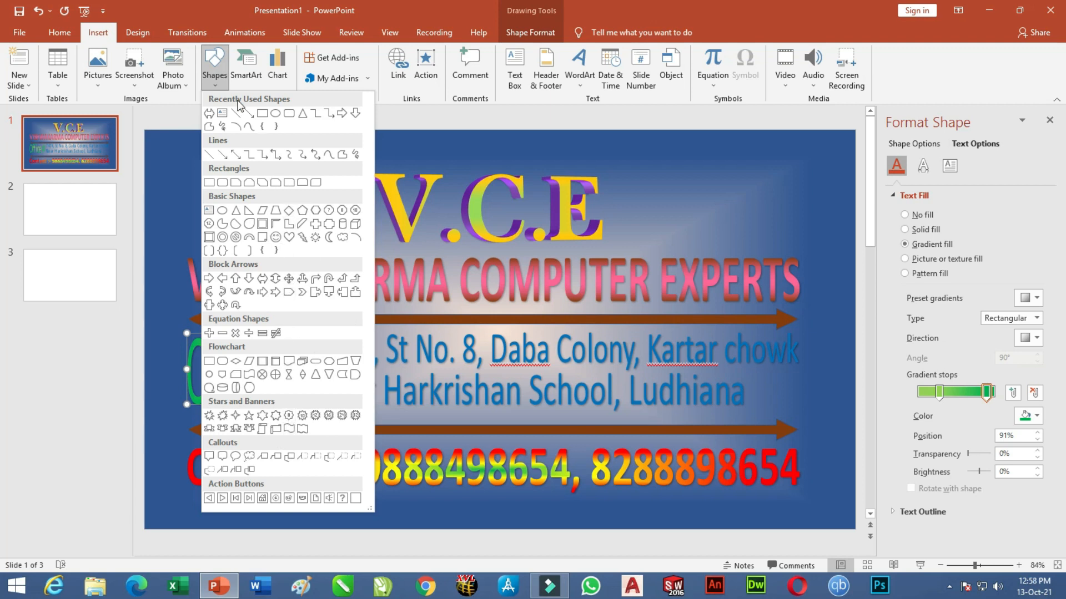
pyautogui.click(439, 149)
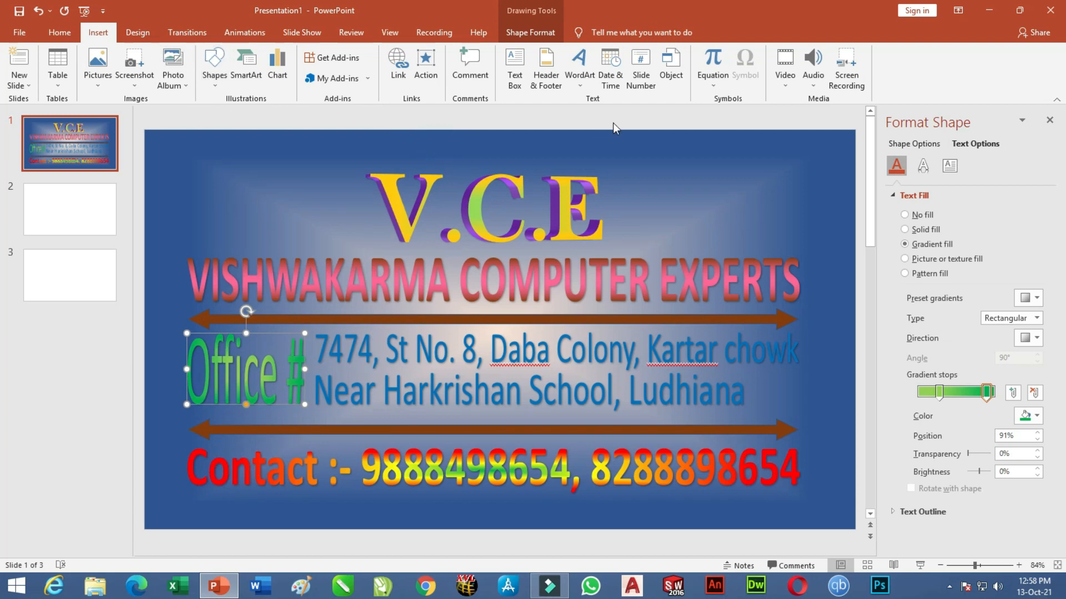
pyautogui.click(515, 72)
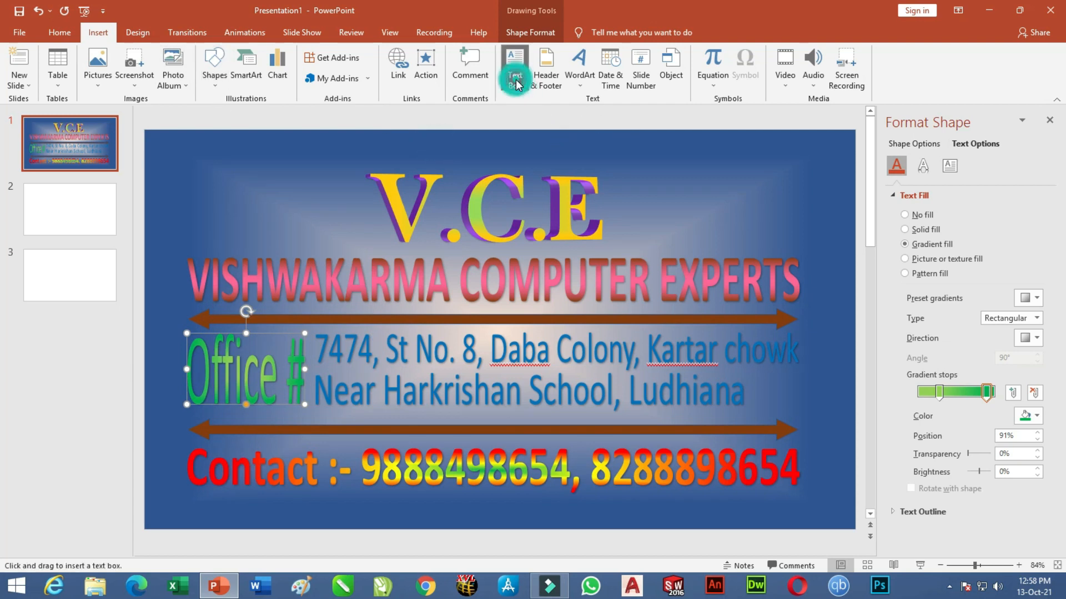
pyautogui.moveTo(201, 156); pyautogui.dragTo(331, 250)
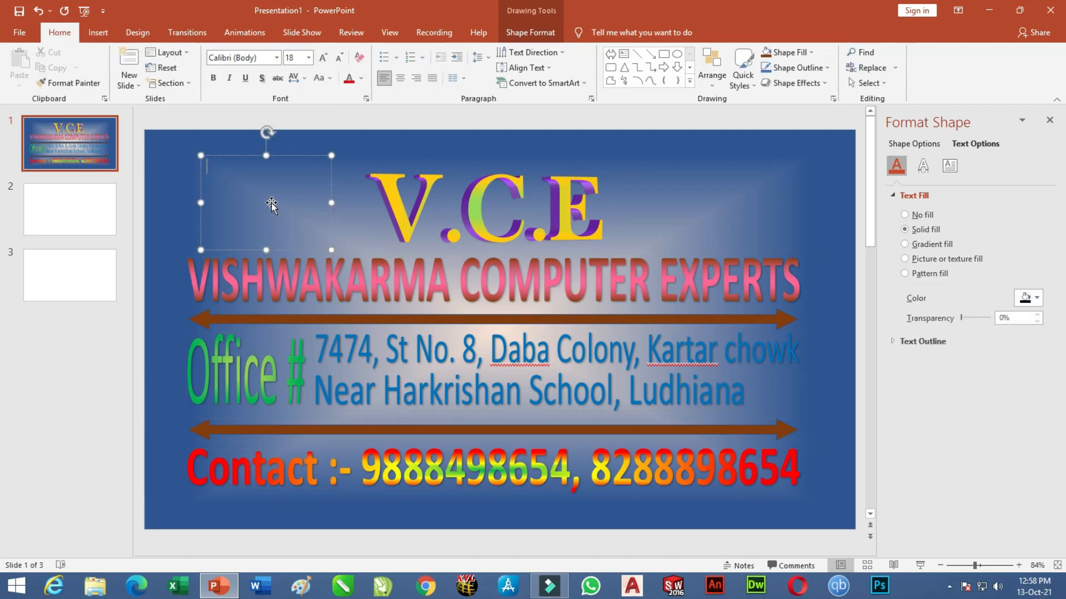
pyautogui.click(98, 34)
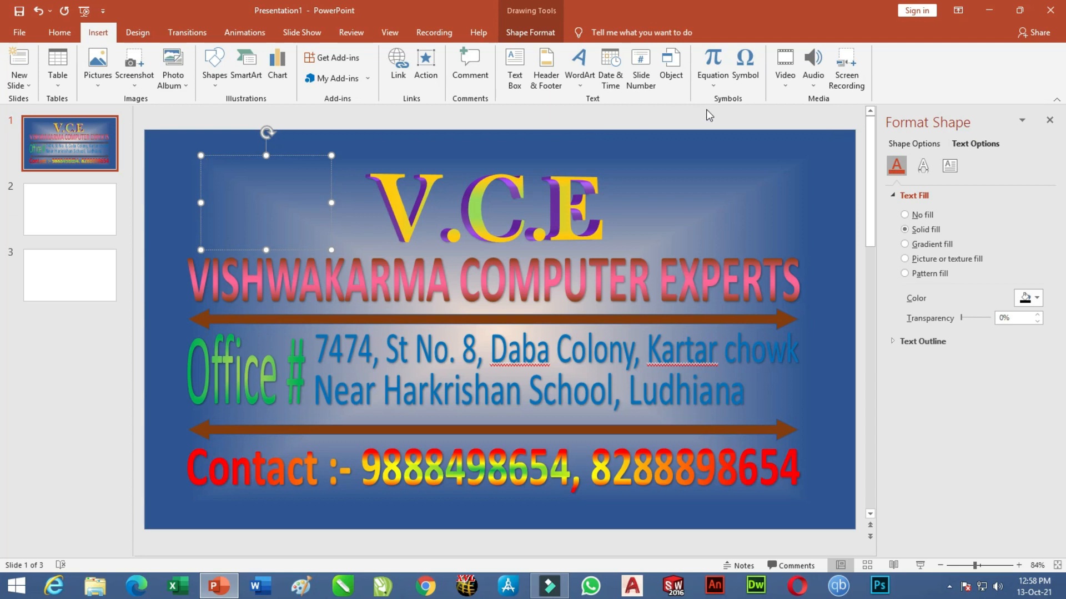
# Insert the Wingdings computer symbol (character code 58) into the new text box.
pyautogui.click(748, 72)
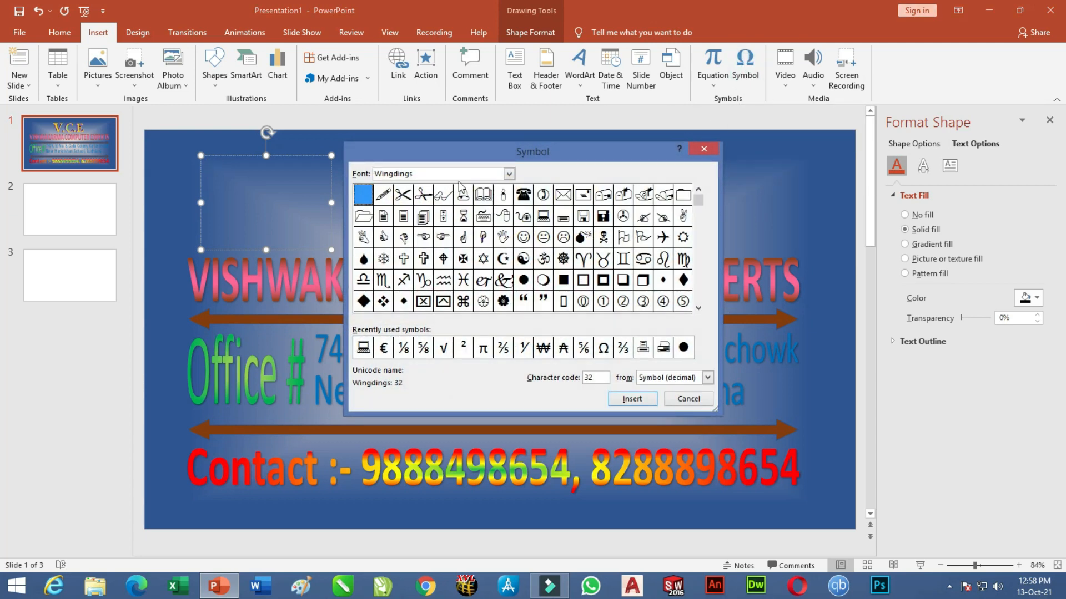
pyautogui.click(508, 175)
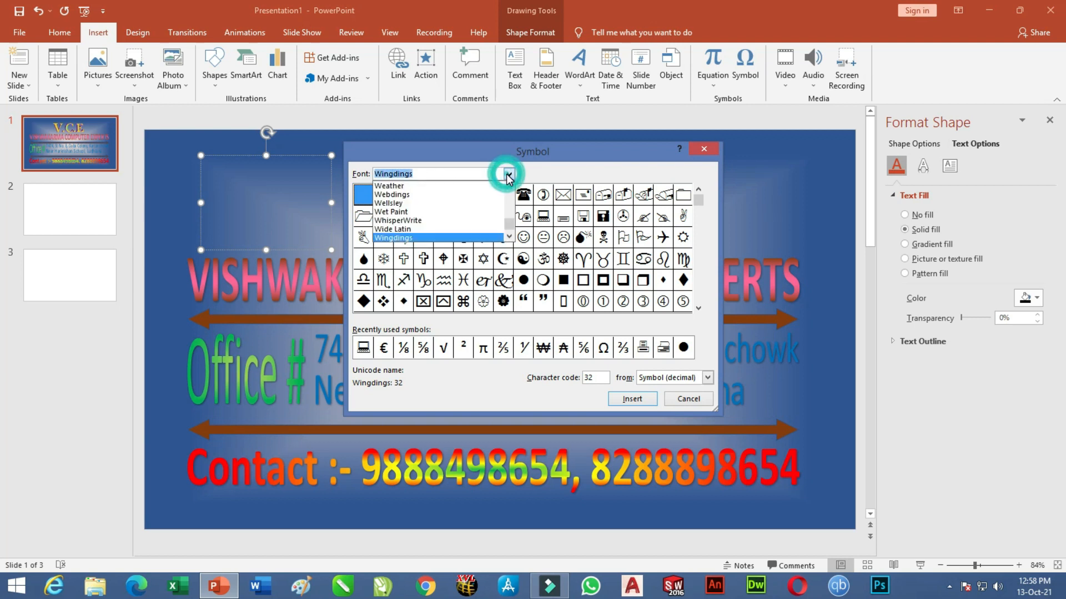
pyautogui.click(508, 237)
pyautogui.click(413, 212)
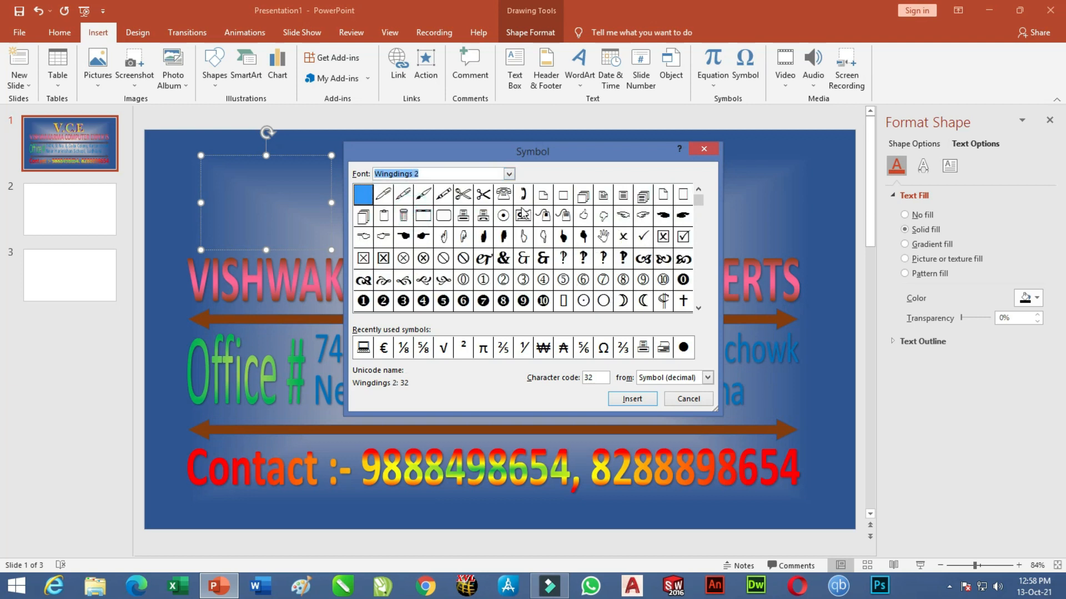
pyautogui.click(509, 173)
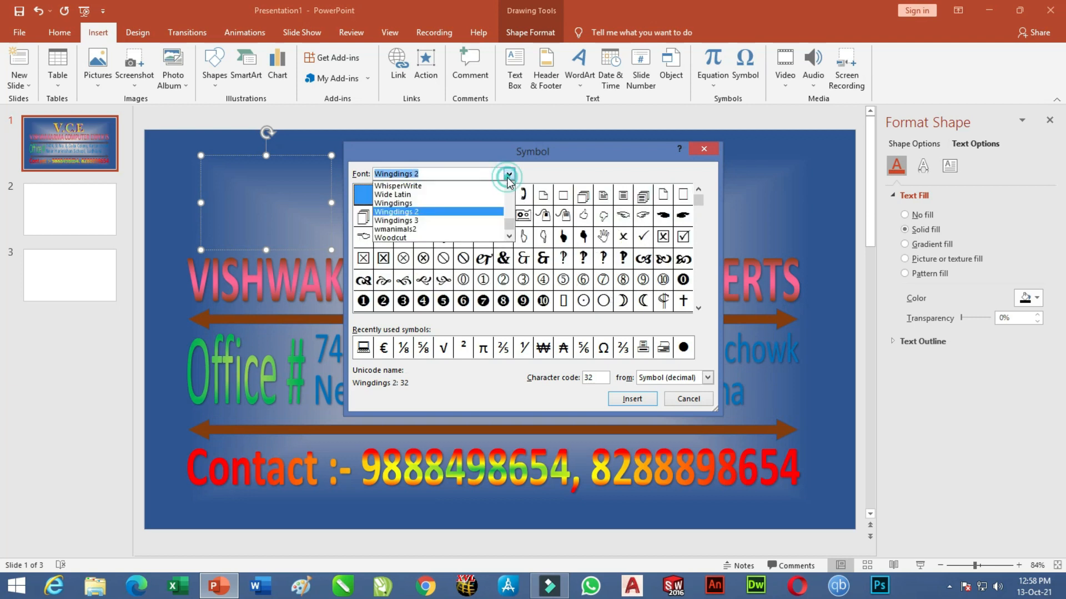
pyautogui.click(419, 221)
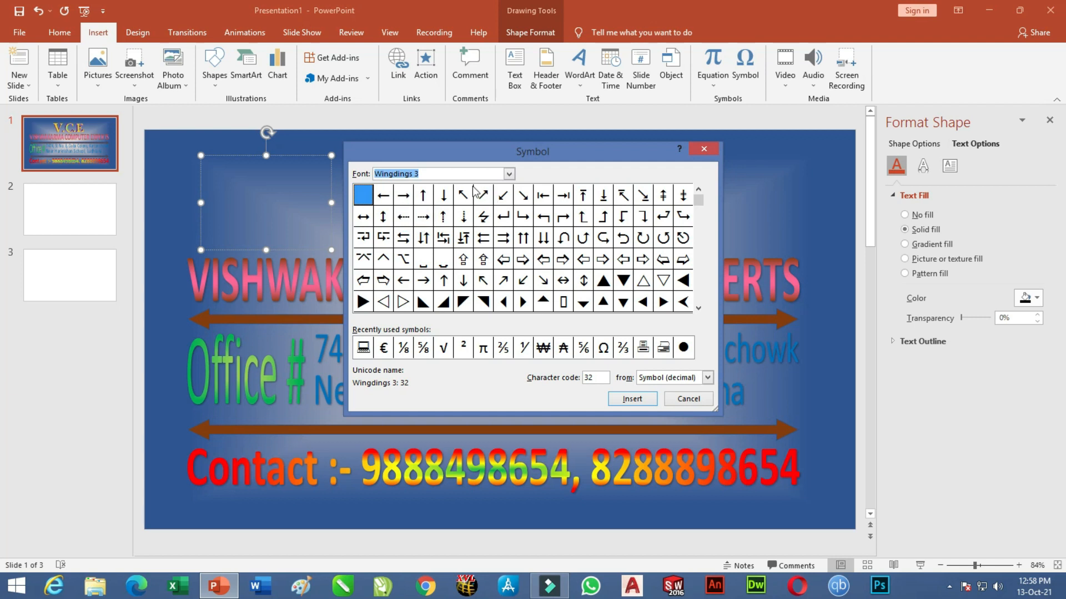
pyautogui.click(508, 173)
pyautogui.click(410, 209)
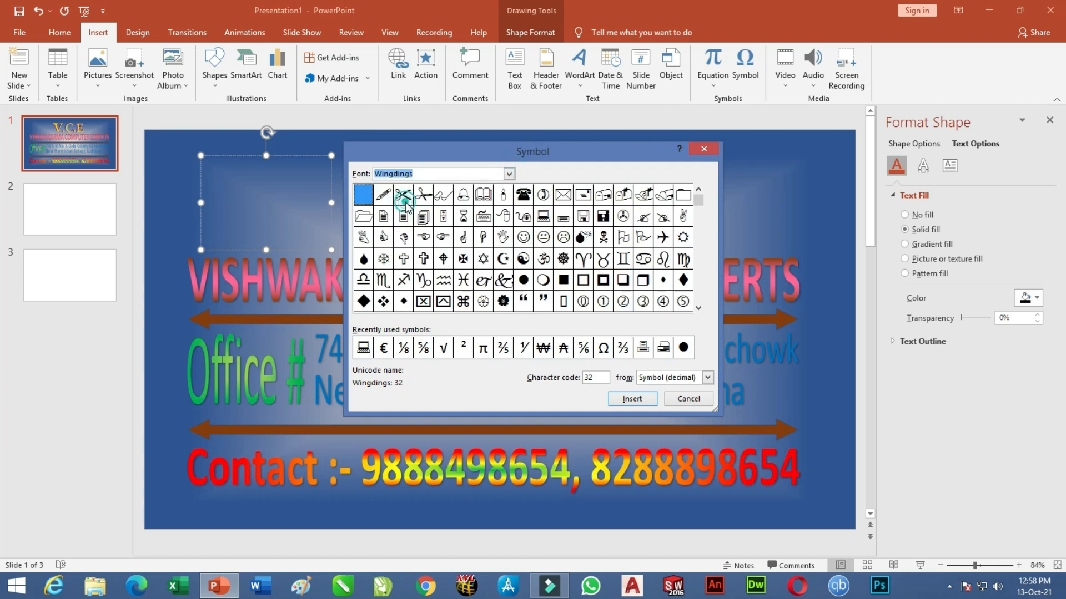
pyautogui.click(547, 222)
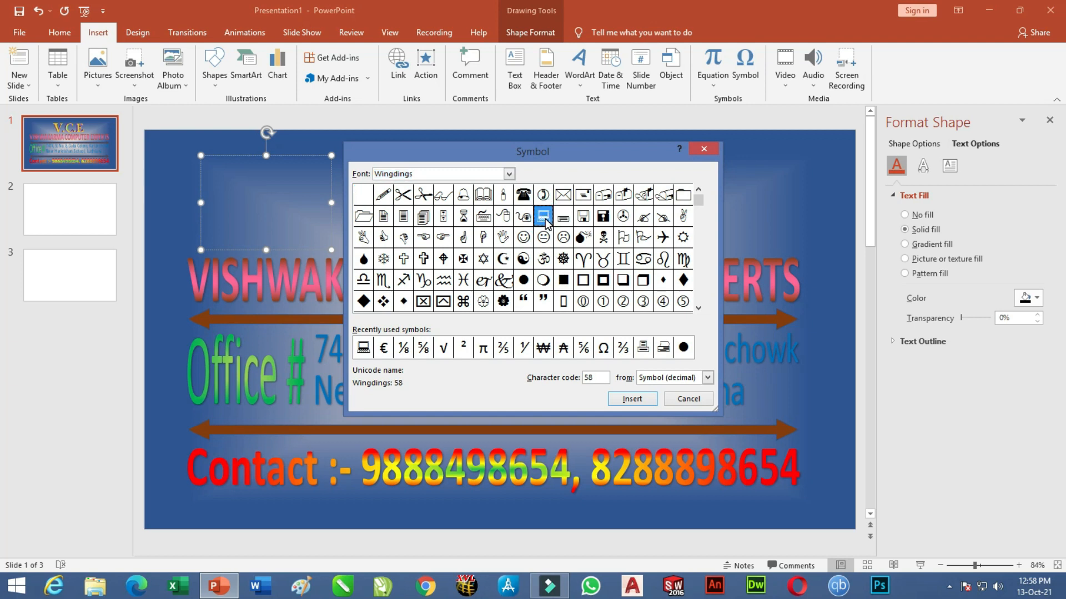
pyautogui.click(630, 398)
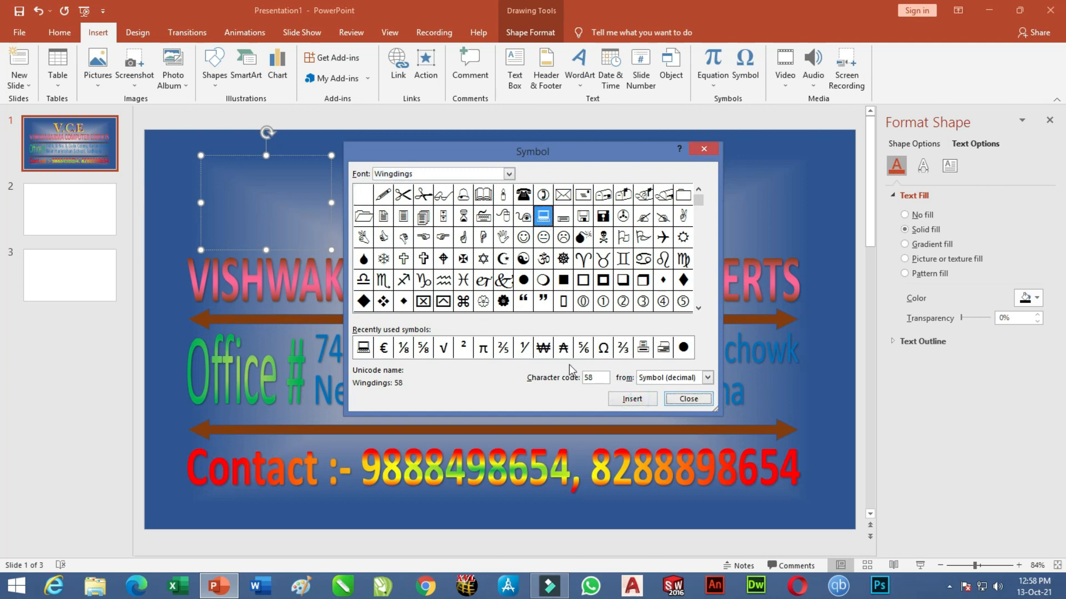
pyautogui.click(689, 398)
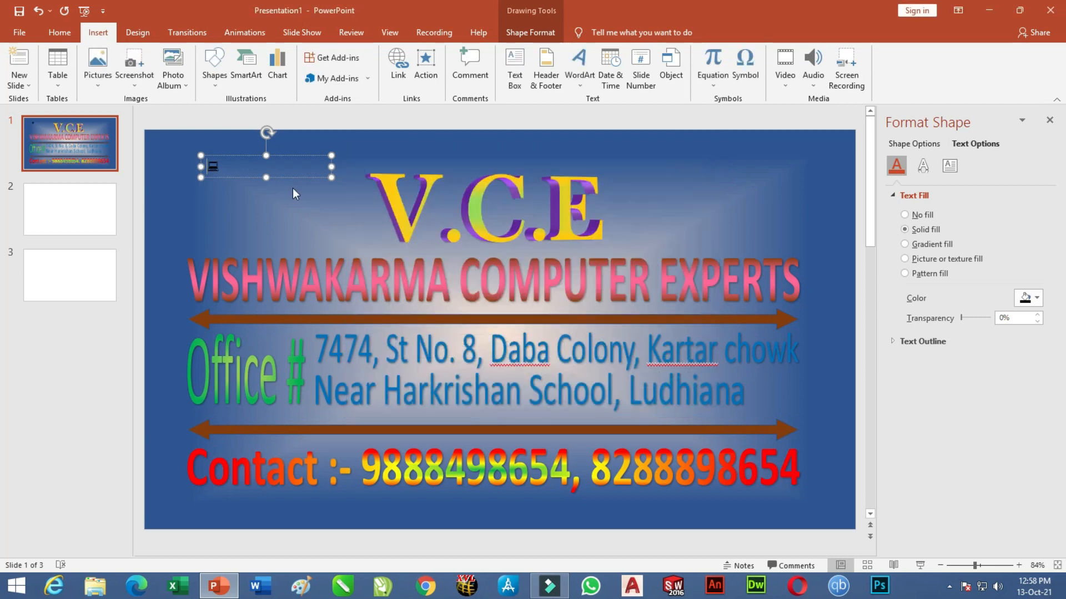
# Enlarge the computer symbol to font size 115 and position it beside the V.C.E title.
pyautogui.doubleClick(213, 166)
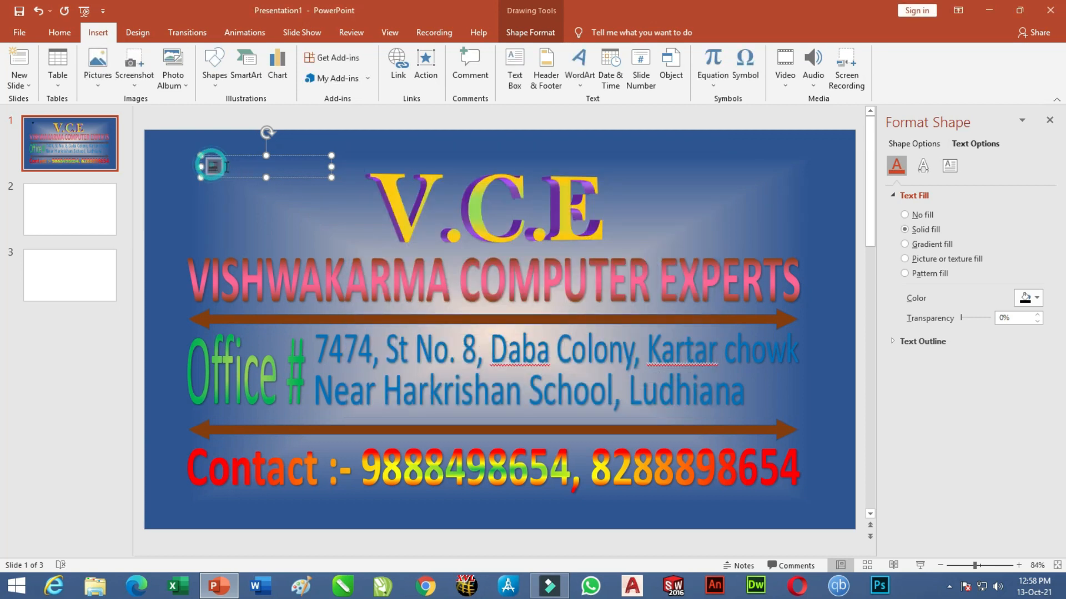
pyautogui.click(59, 32)
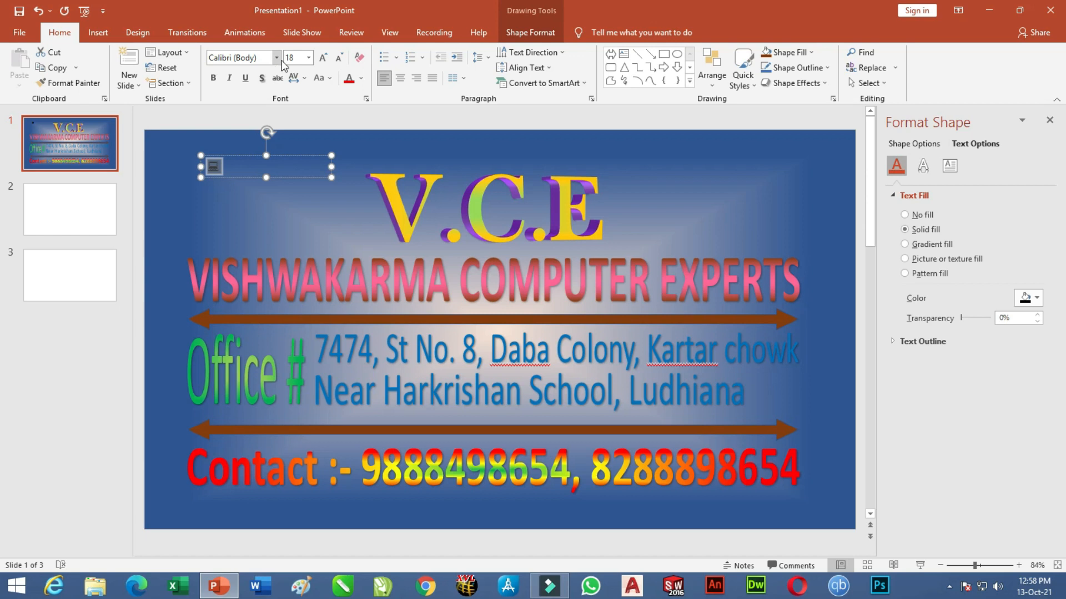
pyautogui.click(323, 58)
pyautogui.click(323, 58)
pyautogui.click(323, 58)
pyautogui.click(326, 59)
pyautogui.click(326, 60)
pyautogui.click(326, 60)
pyautogui.click(326, 60)
pyautogui.click(326, 60)
pyautogui.click(327, 59)
pyautogui.click(326, 60)
pyautogui.click(327, 59)
pyautogui.click(327, 58)
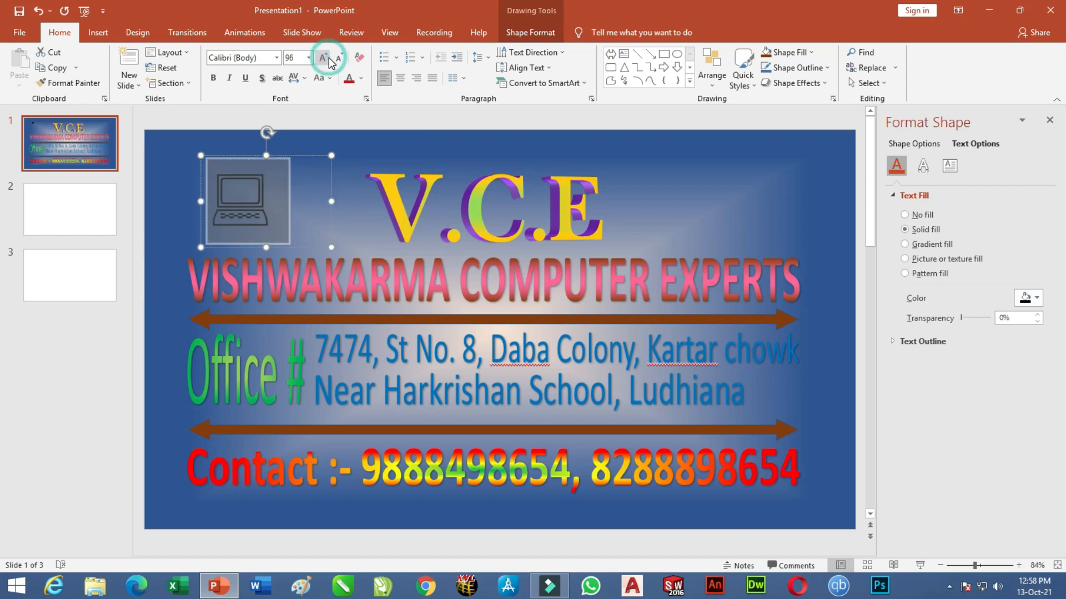
pyautogui.click(326, 57)
pyautogui.click(326, 57)
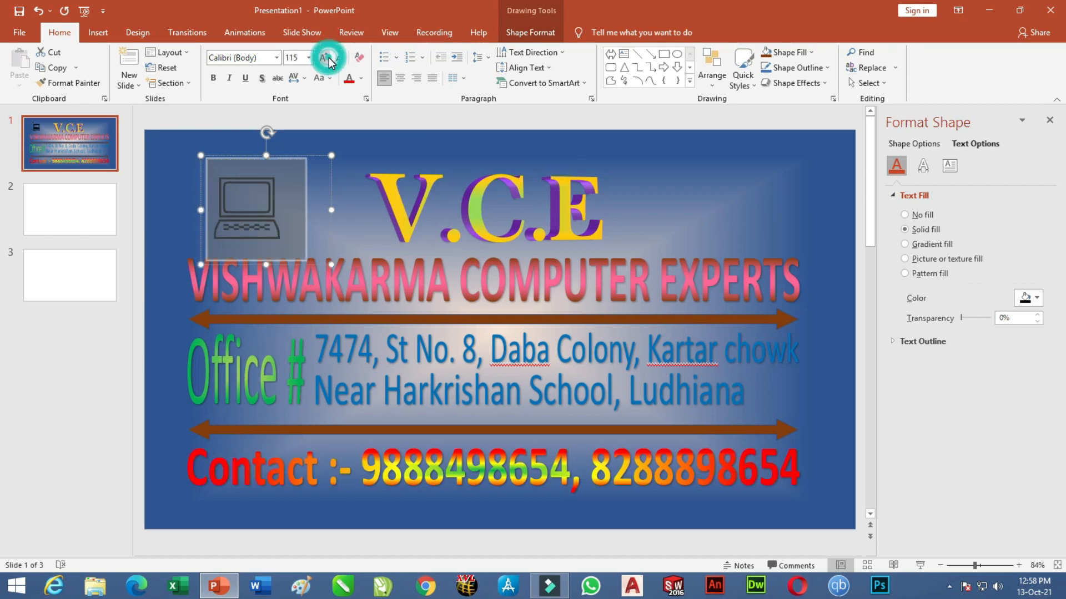
pyautogui.click(361, 146)
pyautogui.click(292, 160)
pyautogui.moveTo(293, 160)
pyautogui.mouseDown()
pyautogui.moveTo(331, 130)
pyautogui.moveTo(310, 154)
pyautogui.mouseUp()
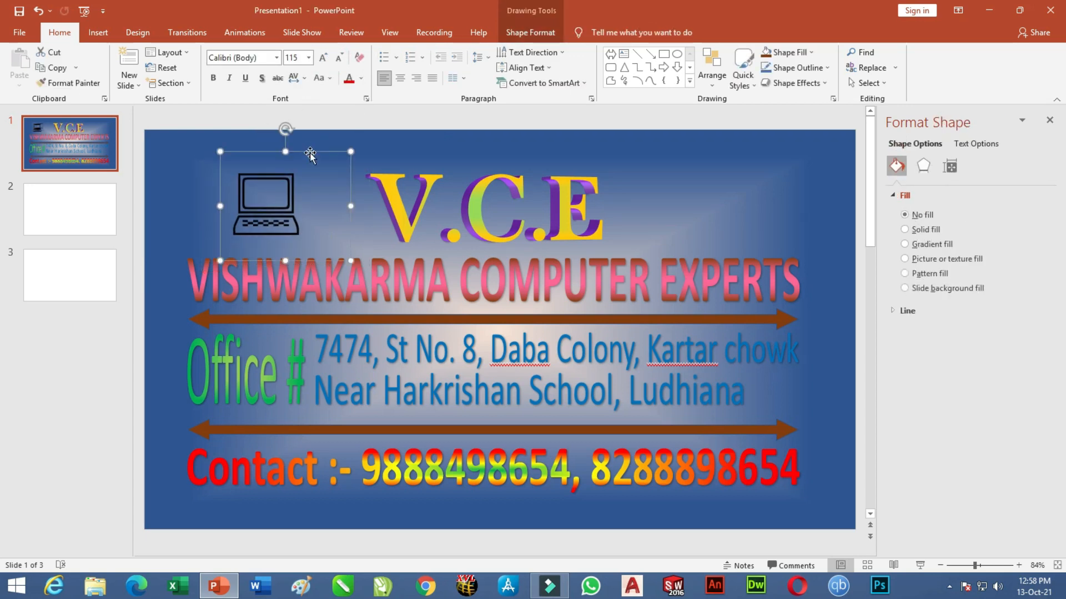
# Colour the laptop icon green and place a duplicate to the right of V.C.E.
pyautogui.click(527, 32)
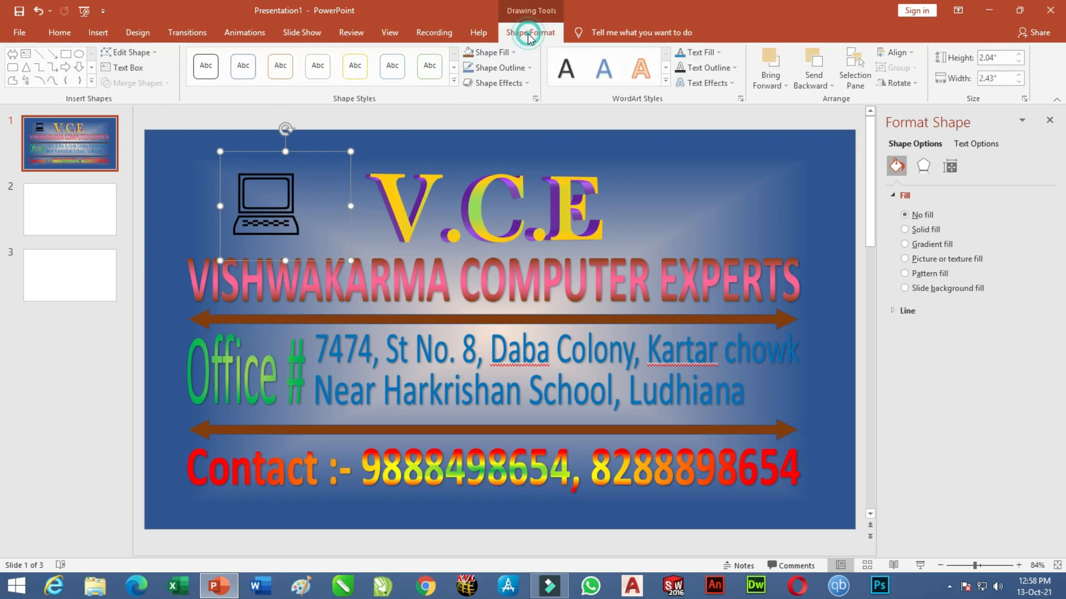
pyautogui.click(714, 53)
pyautogui.click(738, 156)
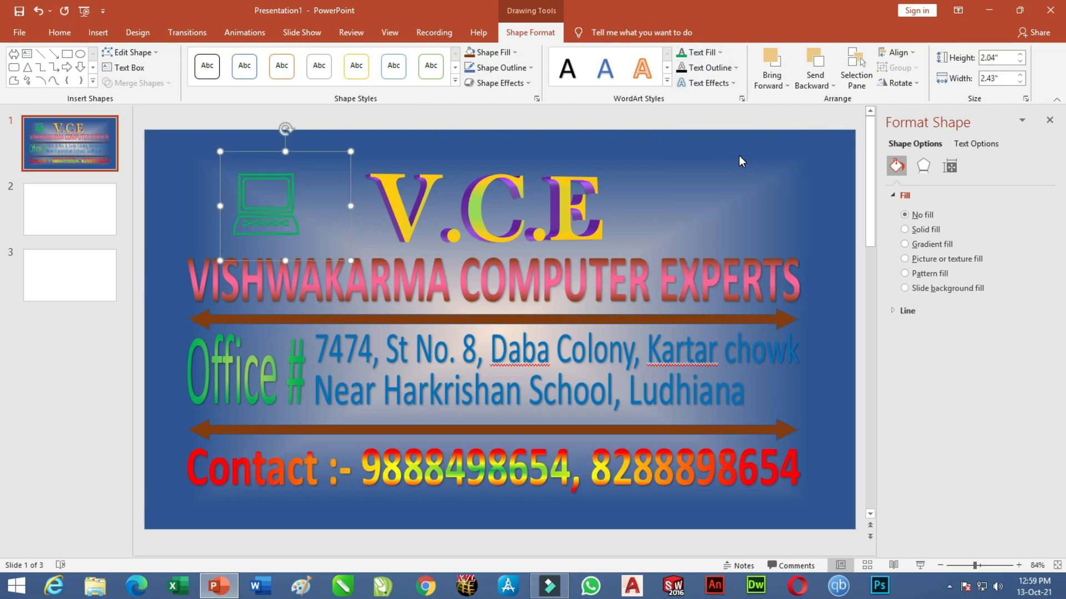
pyautogui.hotkey('ctrl', 'd')
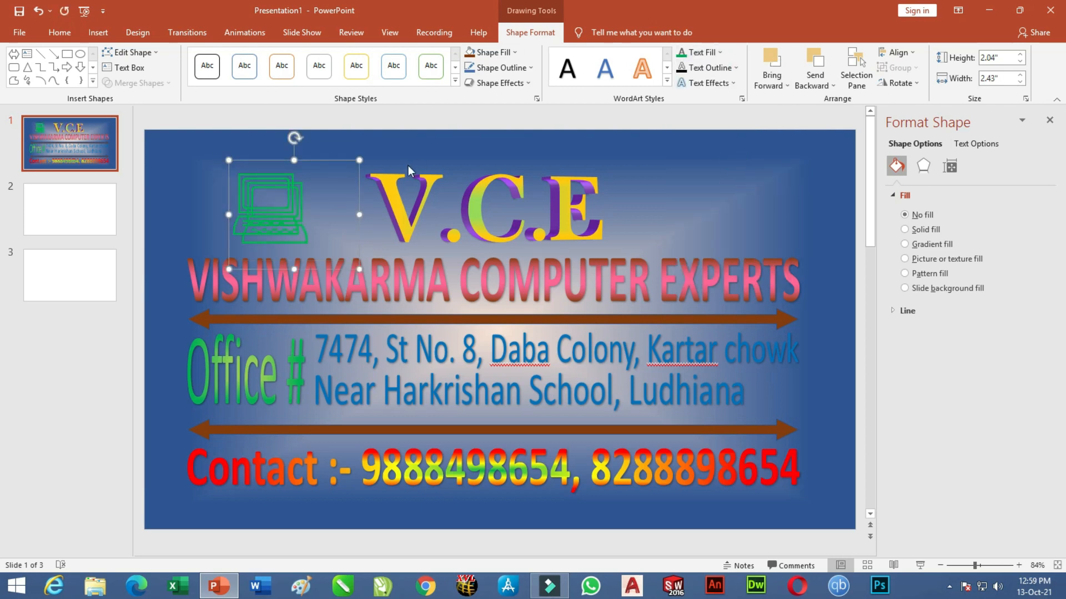
pyautogui.moveTo(343, 160); pyautogui.dragTo(767, 152)
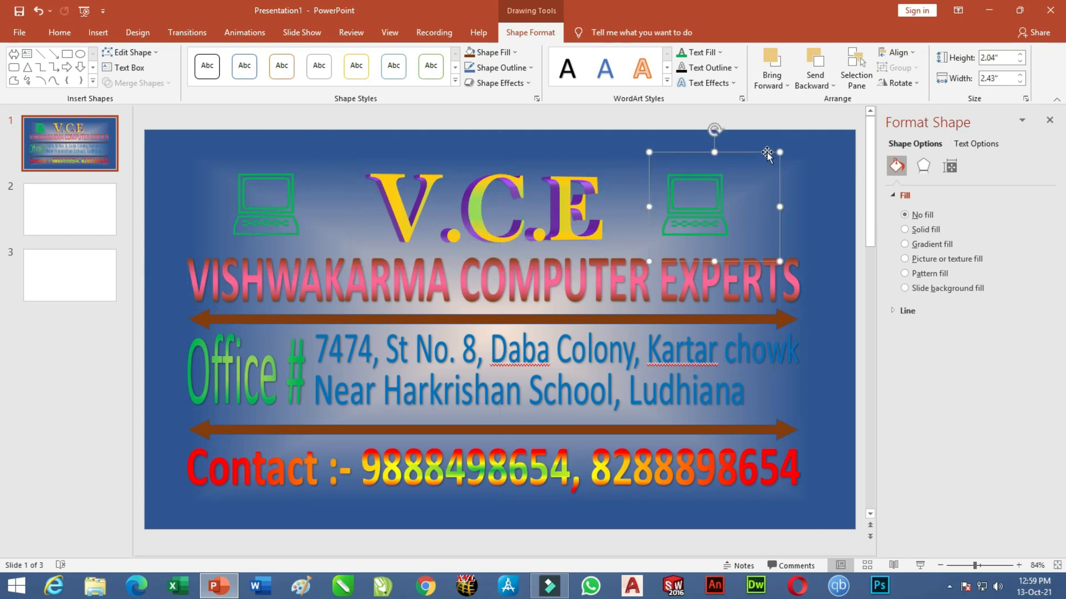
pyautogui.click(818, 215)
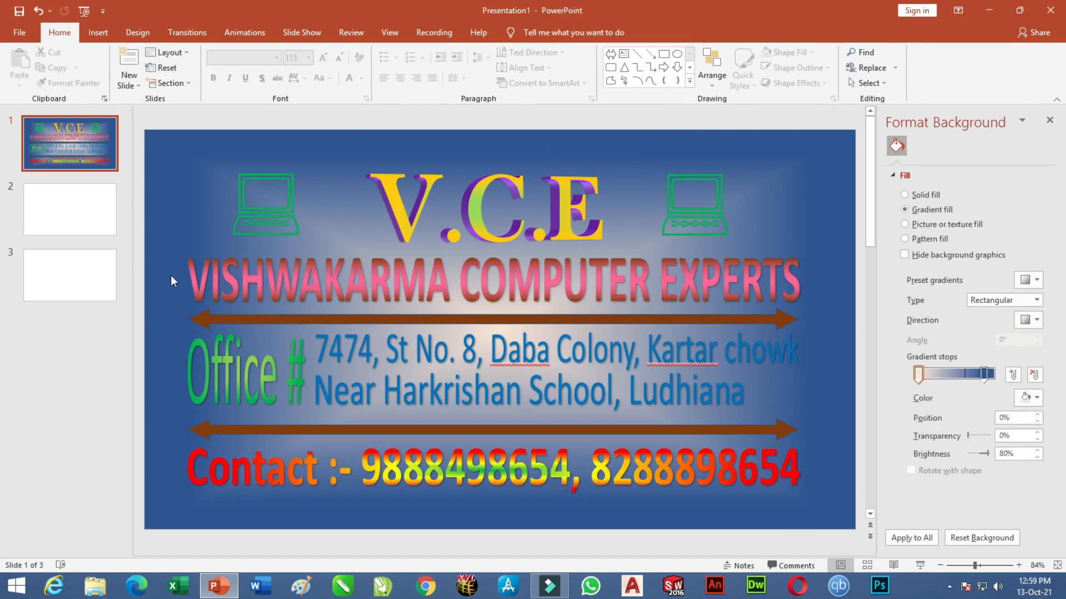
# Draw a small rectangle at the slide's top-left corner.
pyautogui.click(99, 35)
pyautogui.click(221, 82)
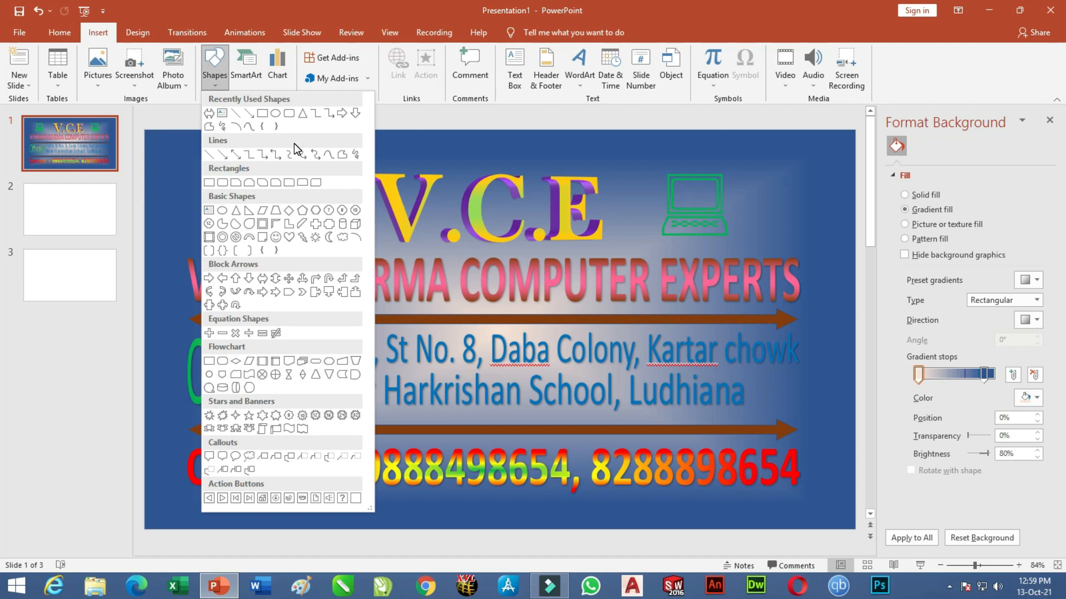
pyautogui.click(262, 113)
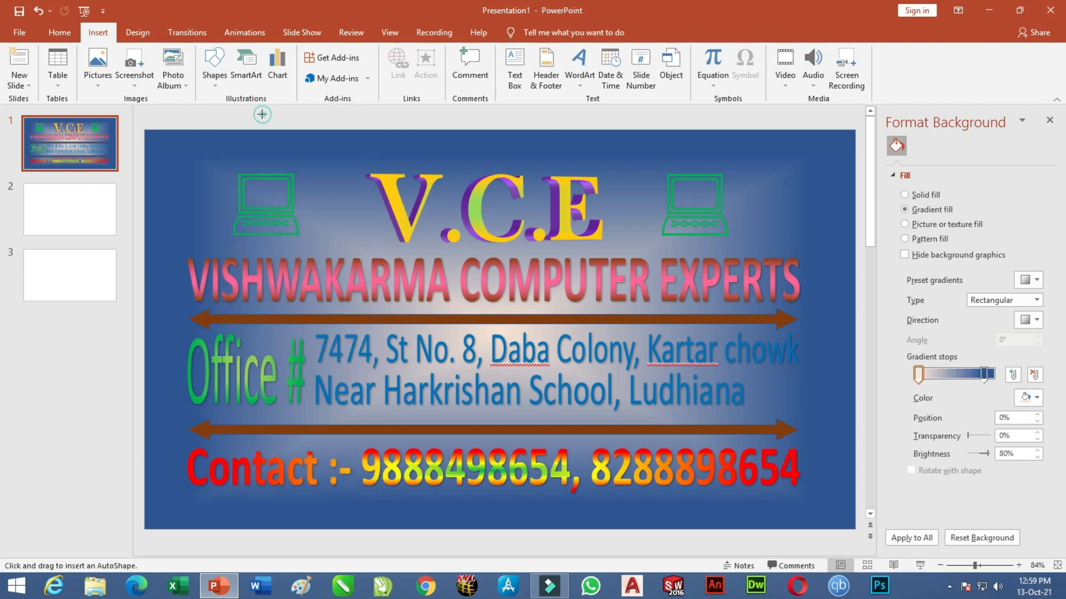
pyautogui.moveTo(182, 129); pyautogui.dragTo(211, 146)
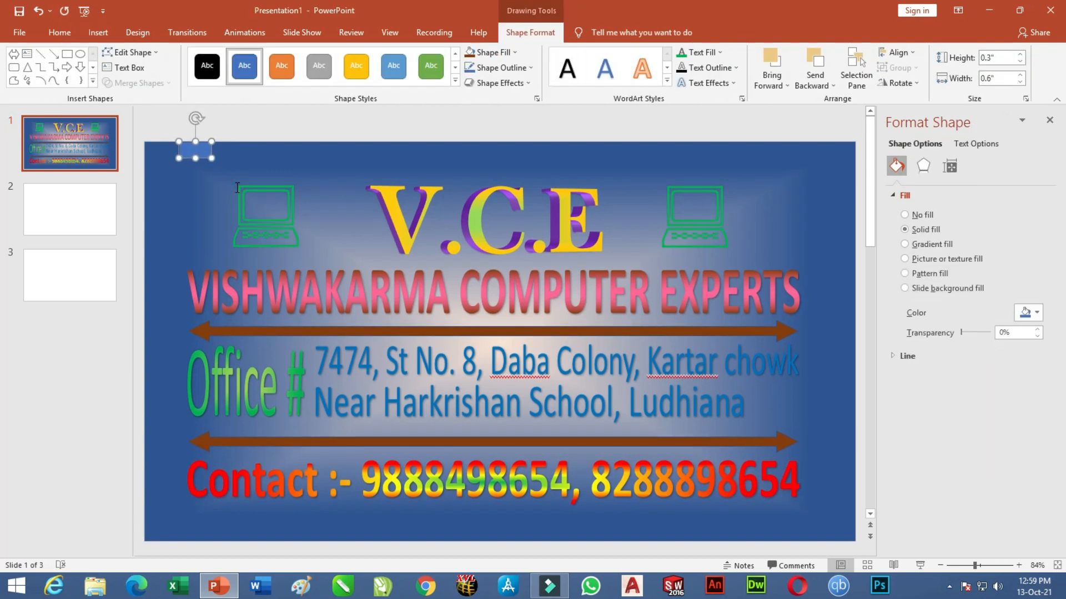
# Fill the rectangle with a light orange to Orange Lighter 40% linear gradient at 270°.
pyautogui.click(489, 52)
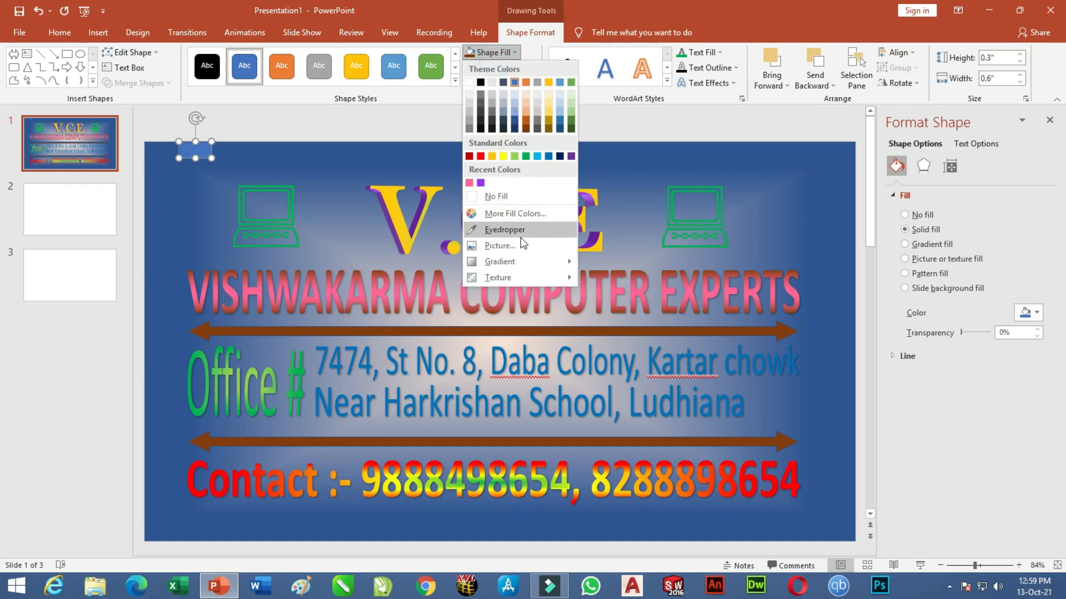
pyautogui.click(514, 255)
pyautogui.click(647, 511)
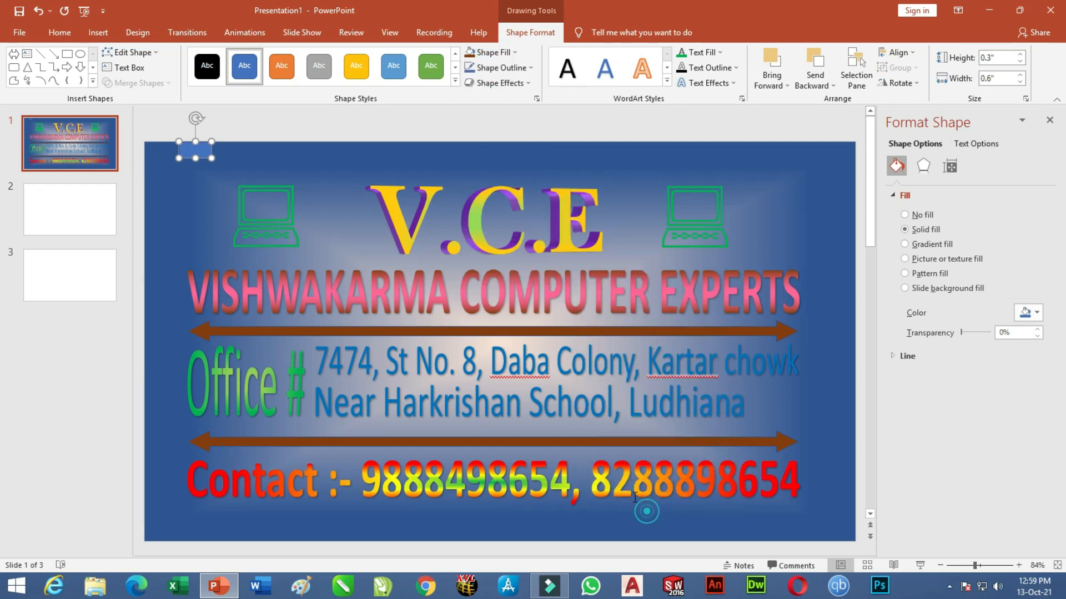
pyautogui.click(930, 244)
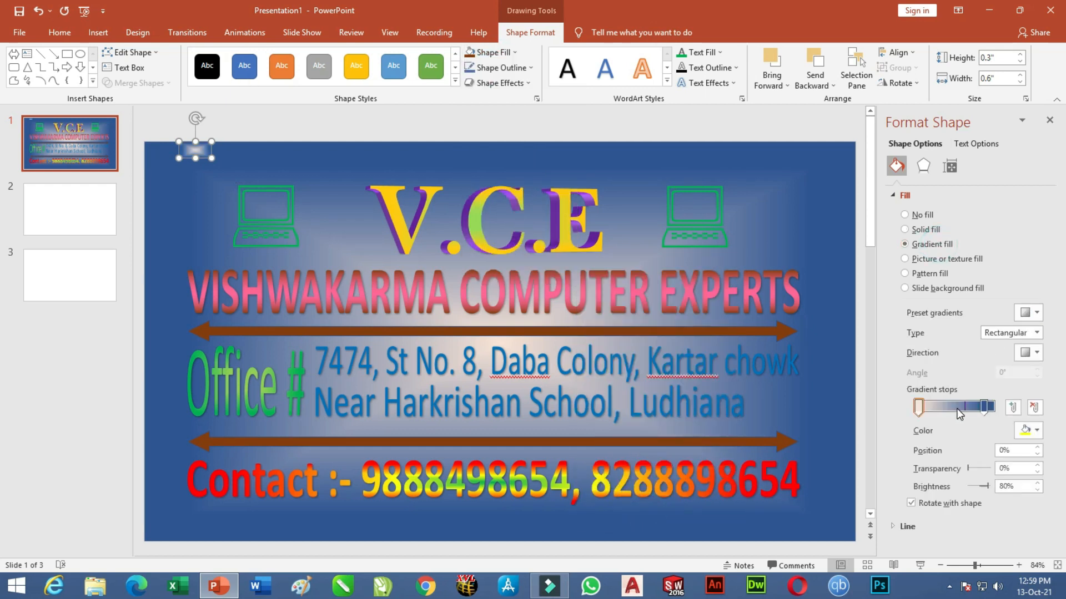
pyautogui.click(983, 408)
pyautogui.click(1030, 431)
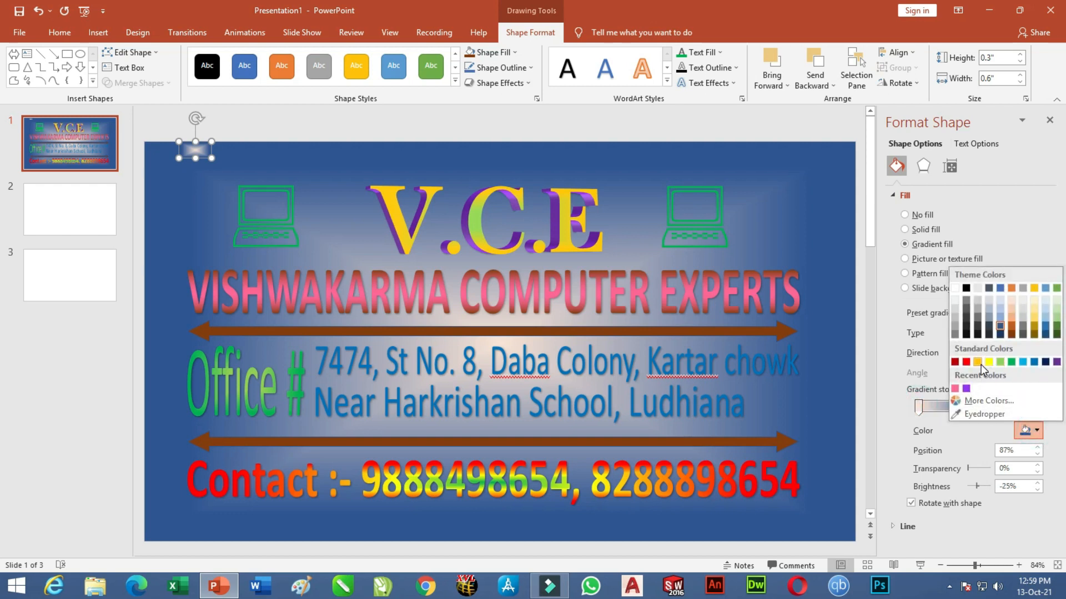
pyautogui.click(1012, 302)
pyautogui.click(919, 408)
pyautogui.click(1031, 431)
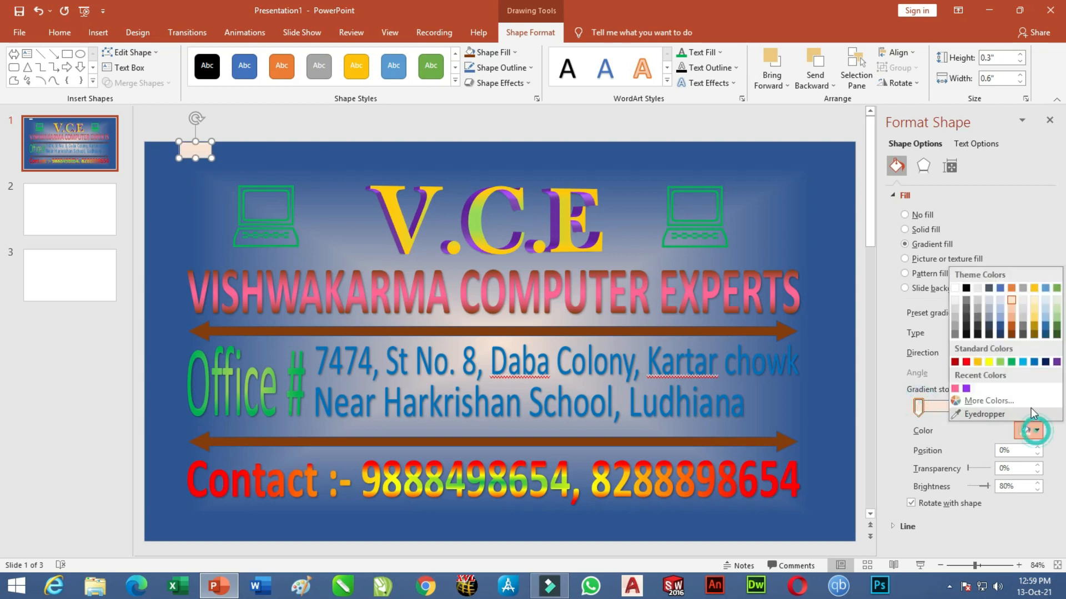
pyautogui.click(1010, 315)
pyautogui.click(1012, 332)
pyautogui.click(999, 344)
pyautogui.click(1037, 352)
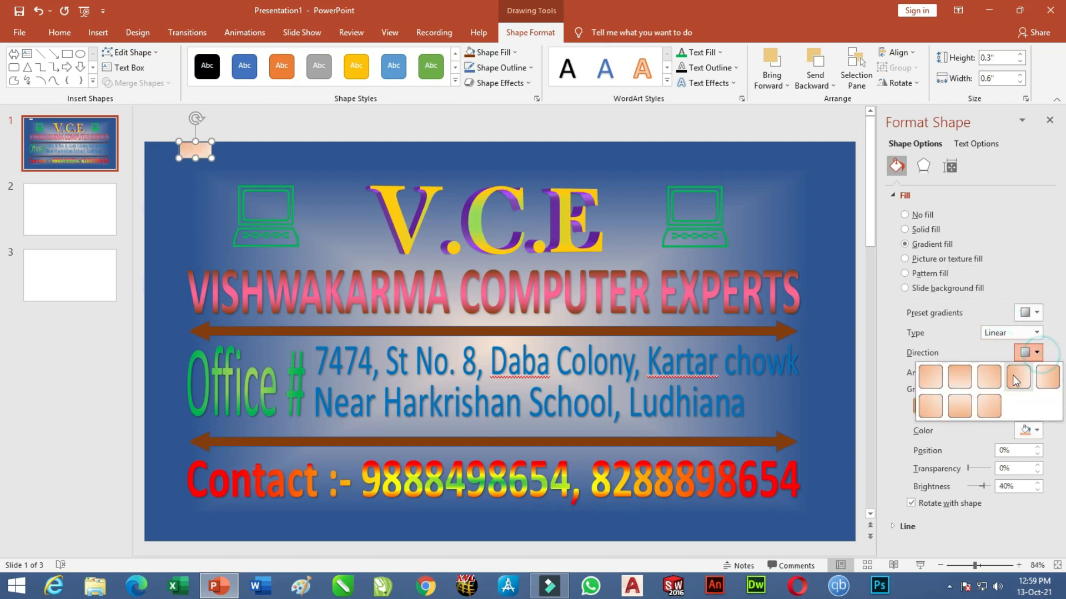
pyautogui.click(960, 407)
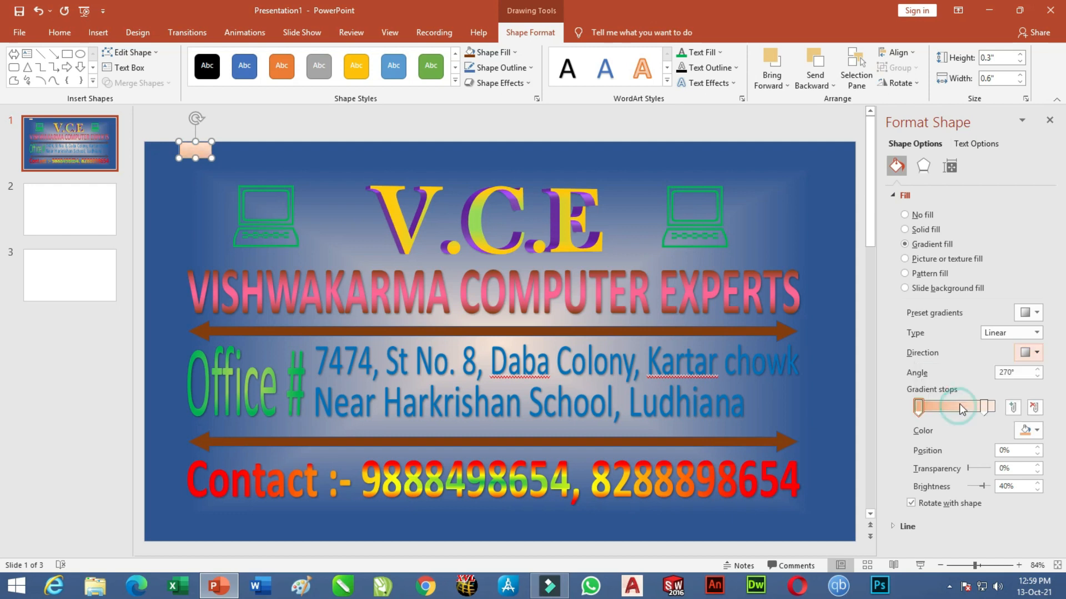
# Remove the peach rectangle's outline.
pyautogui.click(505, 68)
pyautogui.click(517, 213)
pyautogui.click(294, 131)
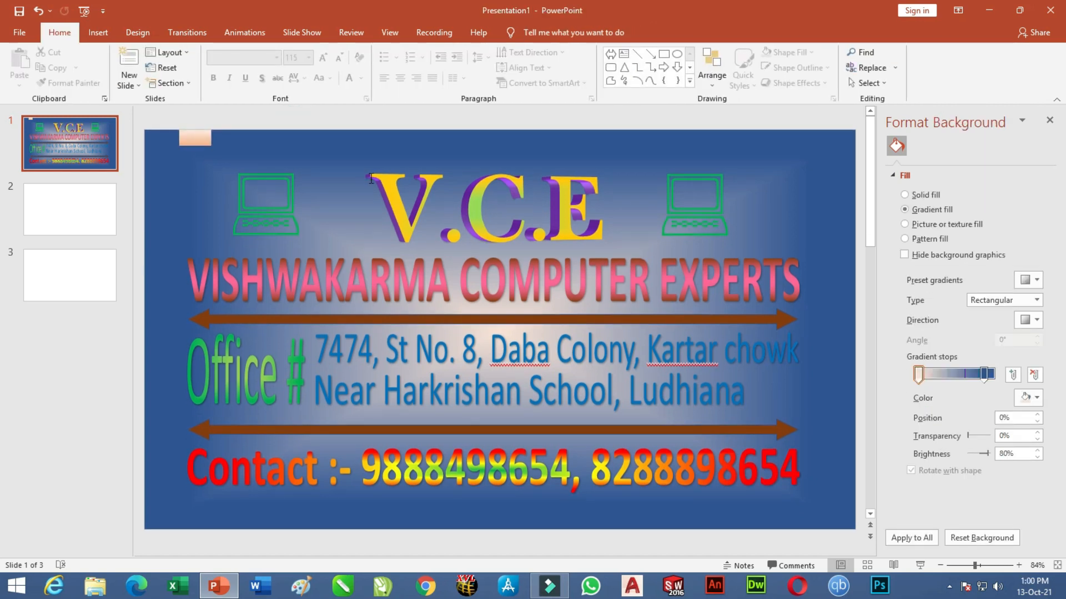
pyautogui.click(201, 139)
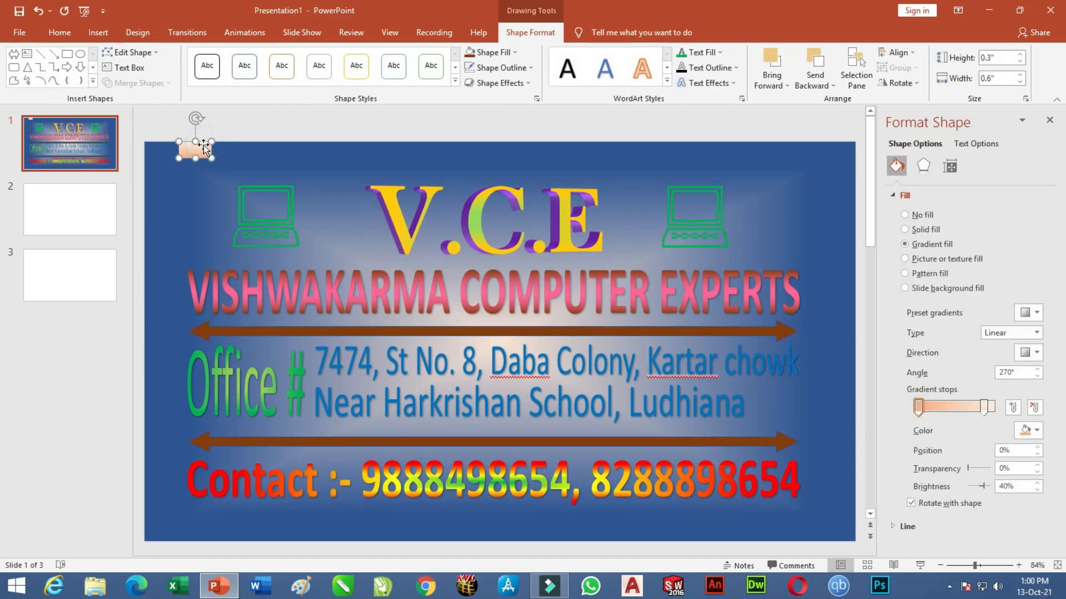
# Copy the peach rectangle into thirteen evenly spaced copies along the top edge and select the row.
pyautogui.moveTo(203, 145); pyautogui.dragTo(204, 143)
pyautogui.hotkey('ctrl', 'Up')
pyautogui.hotkey('ctrl', 'Up')
pyautogui.hotkey('ctrl', 'Up')
pyautogui.hotkey('ctrl', 'Up')
pyautogui.hotkey('ctrl', 'Up')
pyautogui.hotkey('ctrl', 'Up')
pyautogui.hotkey('ctrl', 'Up')
pyautogui.hotkey('ctrl', 'Up')
pyautogui.hotkey('ctrl', 'Up')
pyautogui.hotkey('ctrl', 'Up')
pyautogui.hotkey('ctrl', 'Right')
pyautogui.hotkey('ctrl', 'Right')
pyautogui.hotkey('ctrl', 'Right')
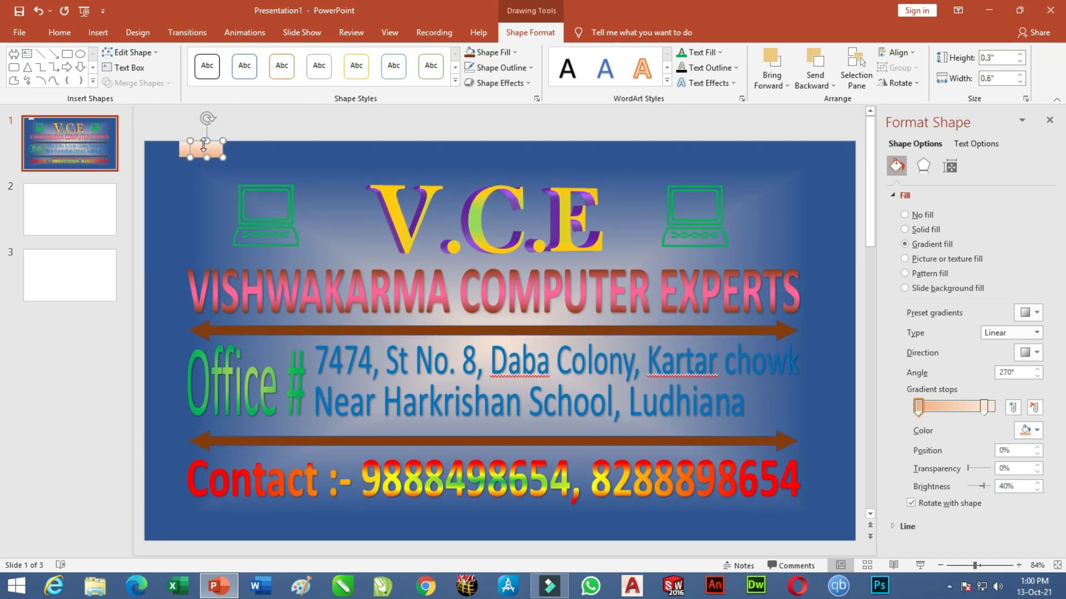
pyautogui.press('Right')
pyautogui.press('Right')
pyautogui.press('Right')
pyautogui.press('Right')
pyautogui.press('Right')
pyautogui.press('Right')
pyautogui.press('Right')
pyautogui.press('Right')
pyautogui.press('Right')
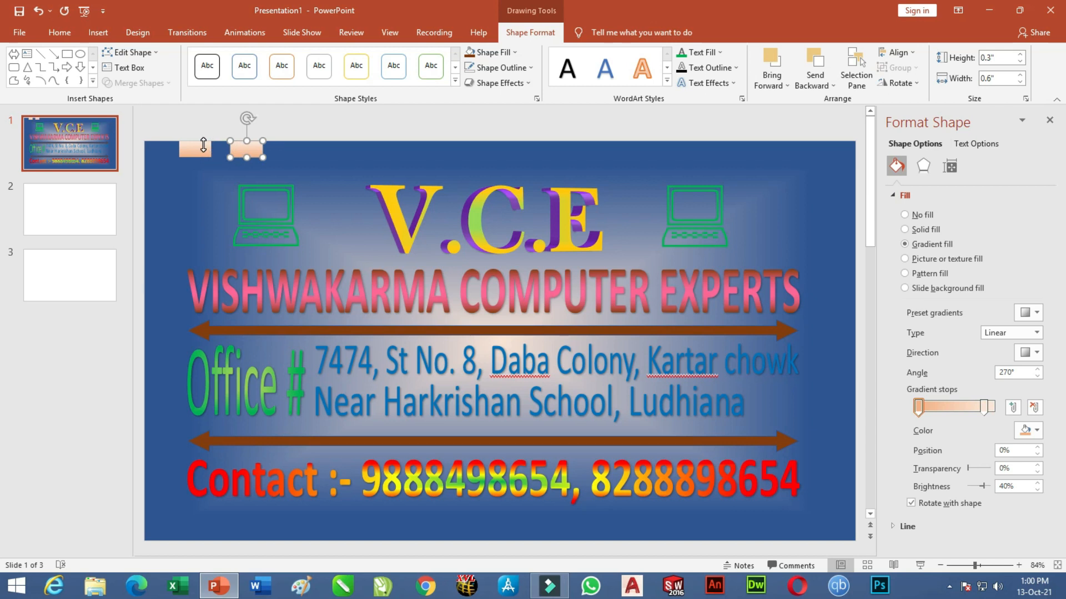
pyautogui.hotkey('ctrl', 'd')
pyautogui.hotkey('ctrl', 'd')
pyautogui.hotkey('ctrl', 'd')
pyautogui.hotkey('ctrl', 'd')
pyautogui.hotkey('ctrl', 'd')
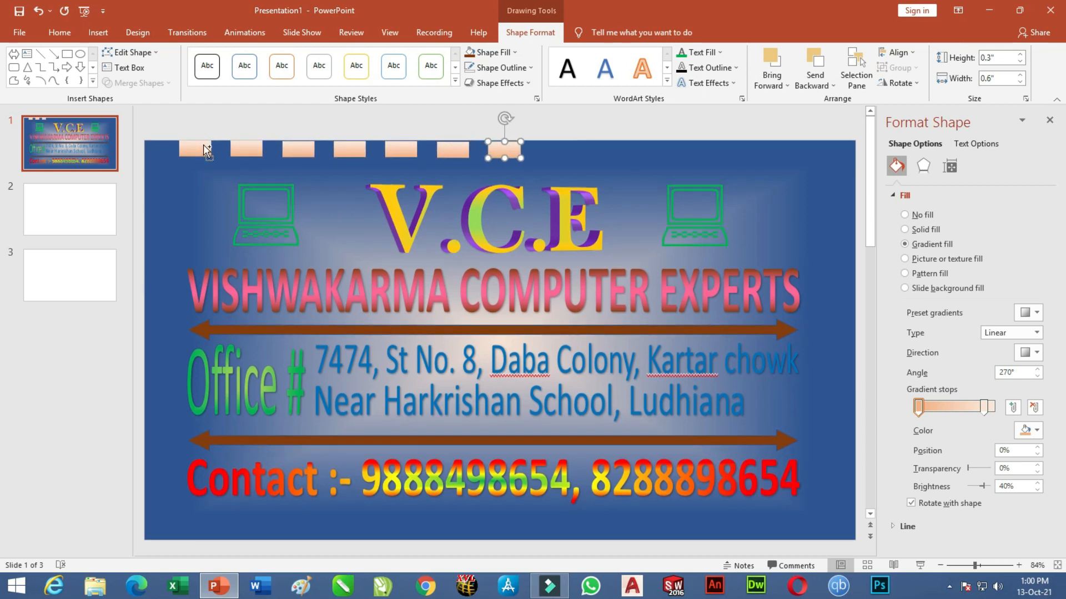
pyautogui.hotkey('ctrl', 'd')
pyautogui.hotkey('ctrl', 'd')
pyautogui.hotkey('ctrl', 'd')
pyautogui.hotkey('ctrl', 'd')
pyautogui.hotkey('ctrl', 'd')
pyautogui.hotkey('ctrl', 'd')
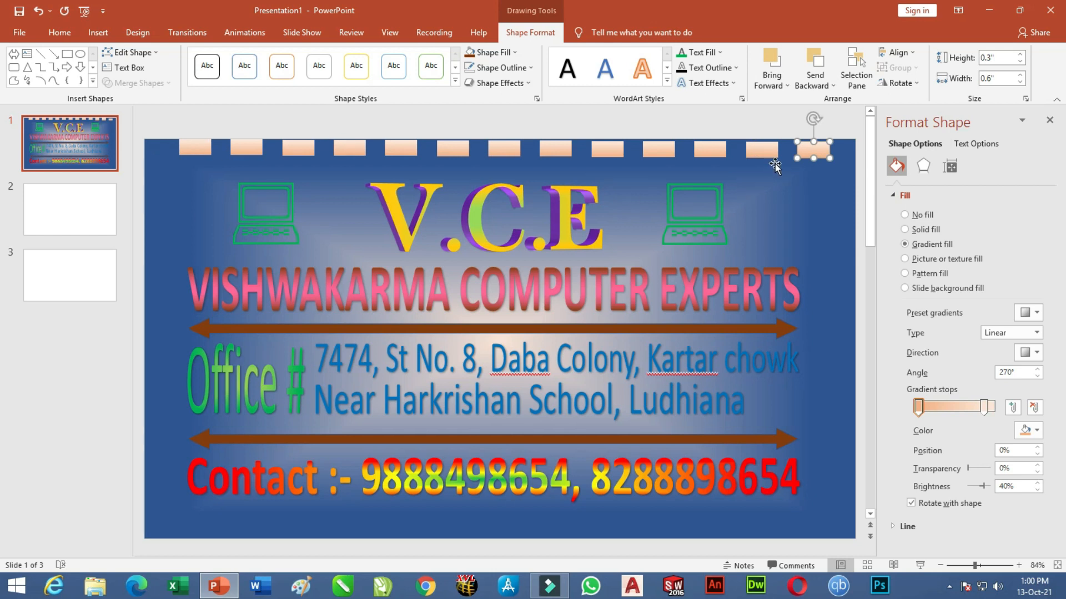
pyautogui.moveTo(851, 126); pyautogui.dragTo(148, 170)
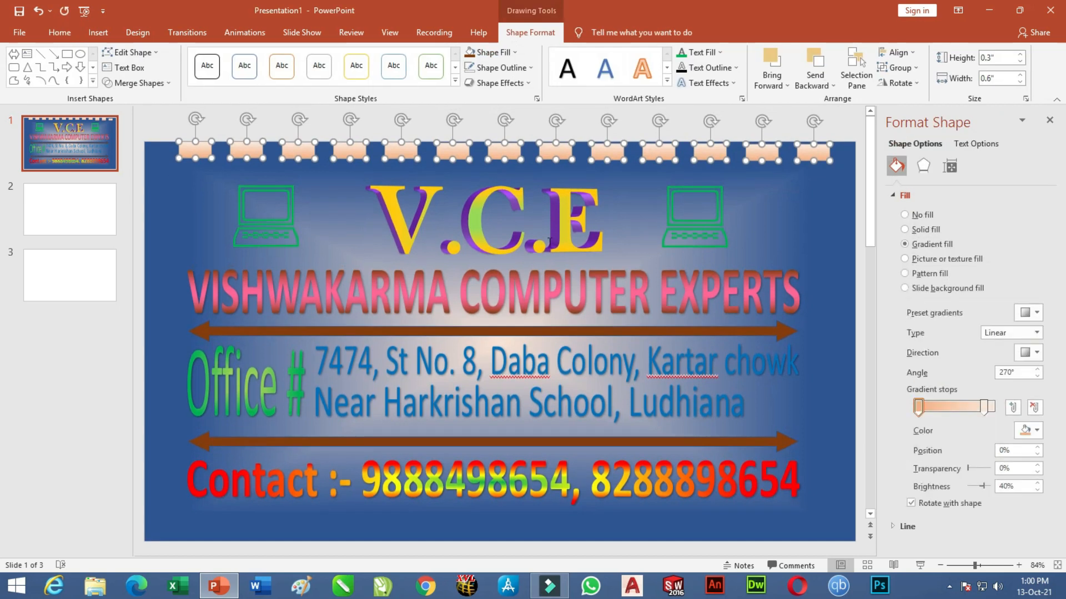
pyautogui.click(898, 53)
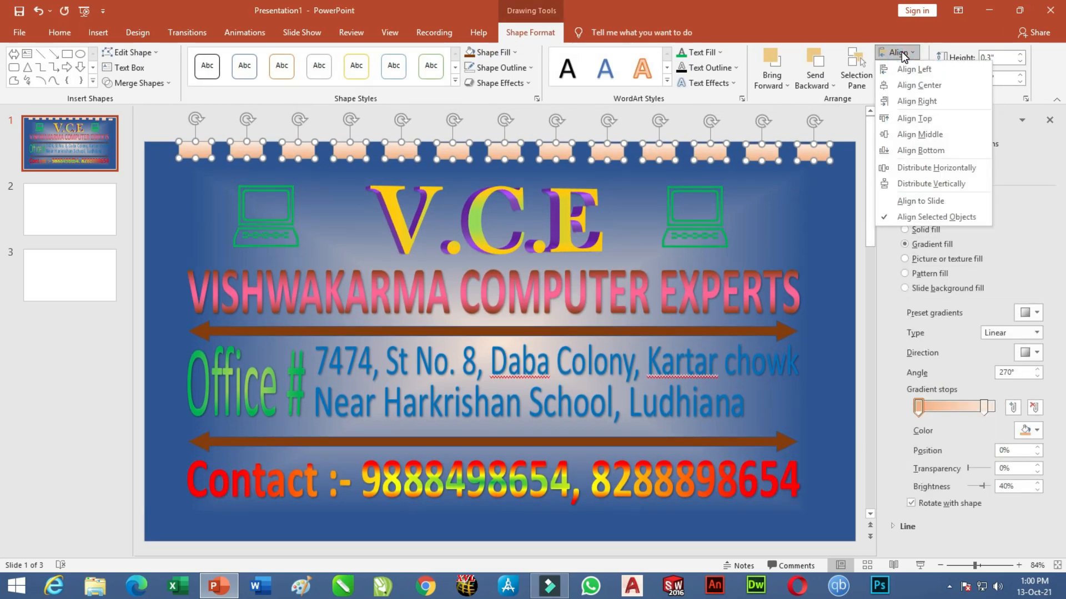
# Align the rectangles by their tops and stretch a duplicate into a long strip behind them.
pyautogui.click(922, 119)
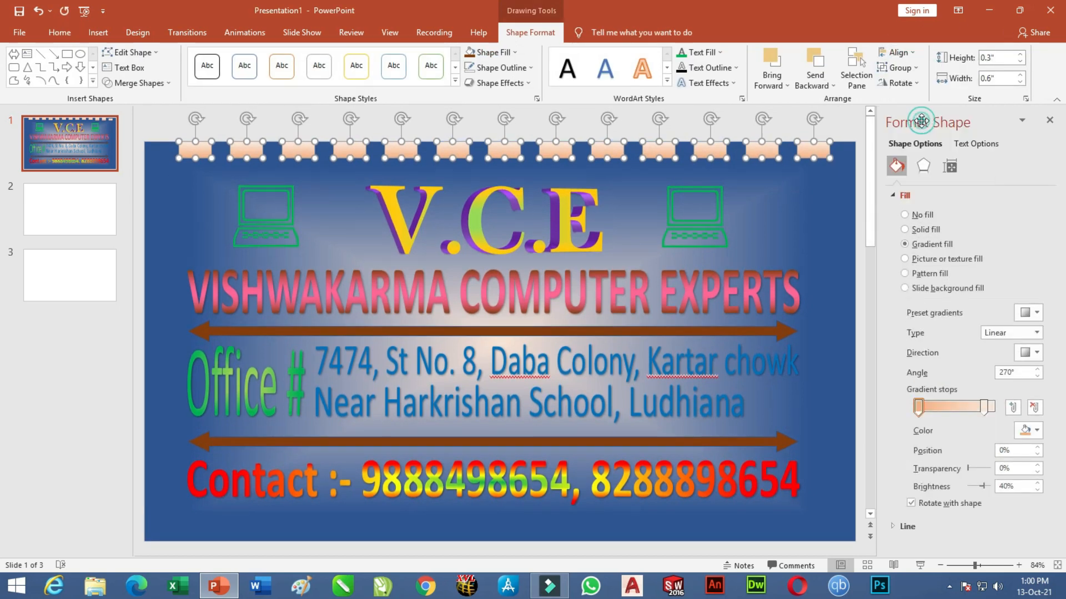
pyautogui.click(851, 133)
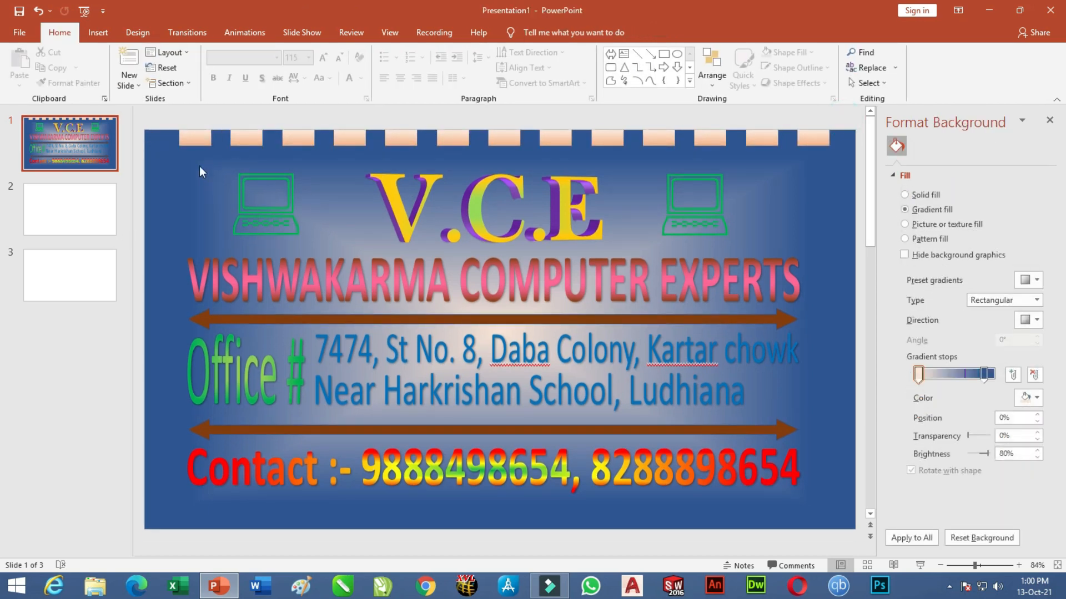
pyautogui.click(193, 139)
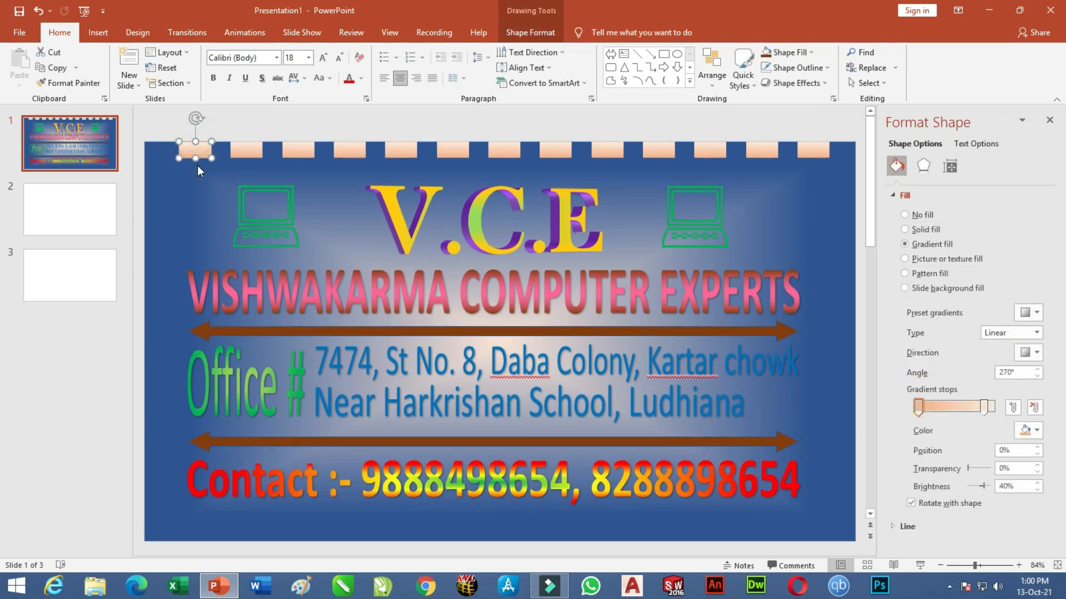
pyautogui.hotkey('ctrl', 'd')
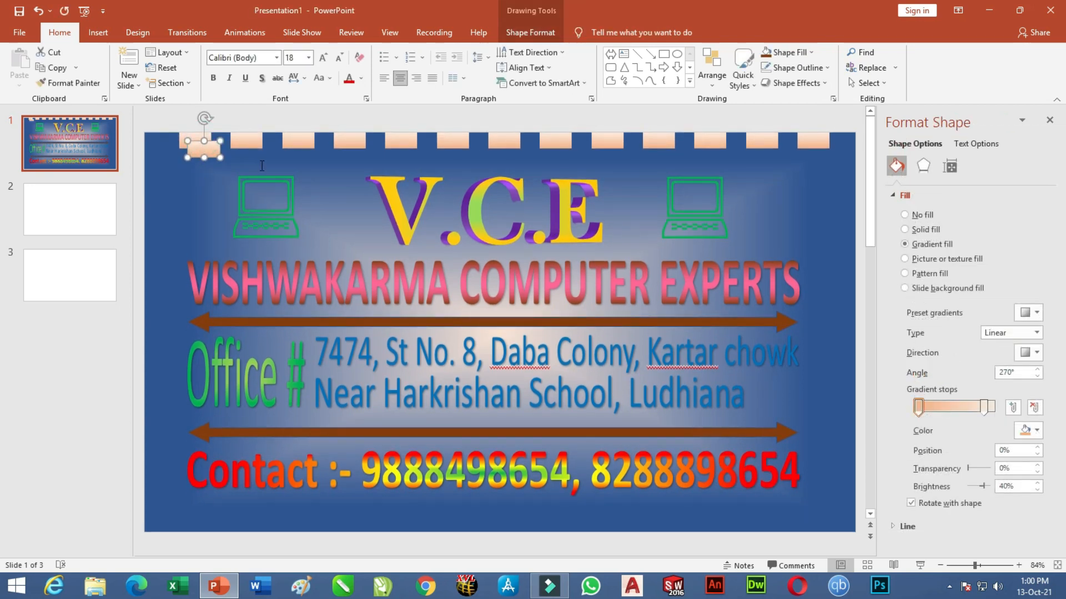
pyautogui.moveTo(203, 159); pyautogui.dragTo(844, 139)
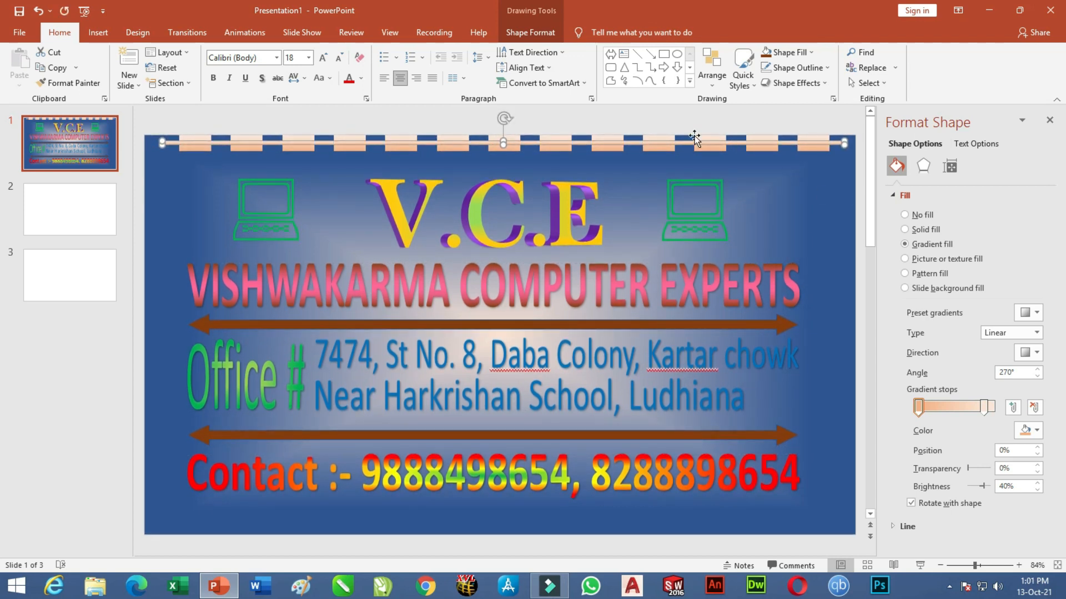
pyautogui.click(656, 111)
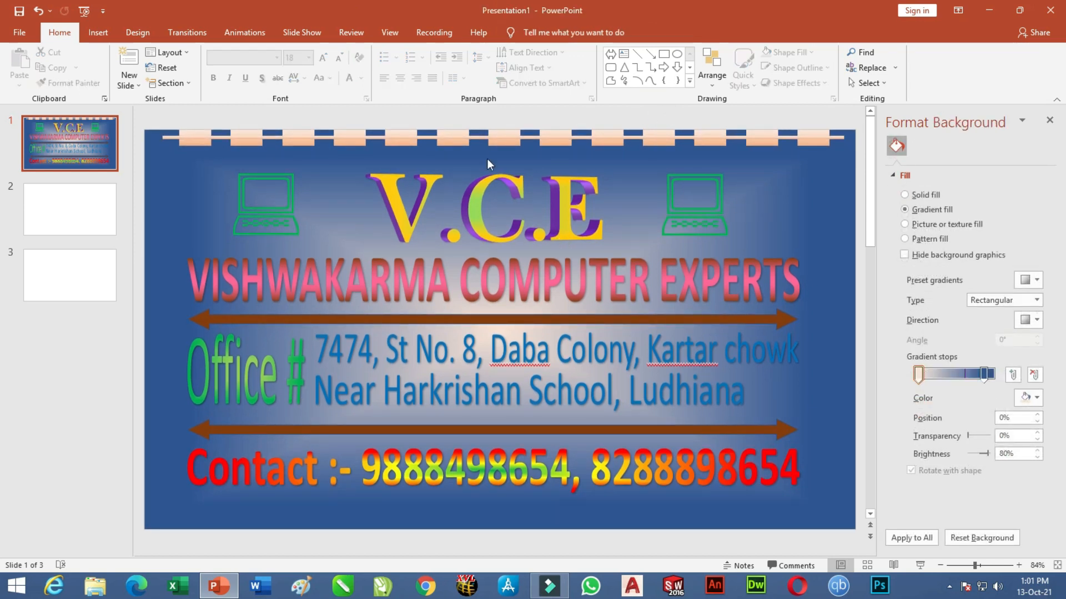
pyautogui.moveTo(140, 155); pyautogui.dragTo(867, 144)
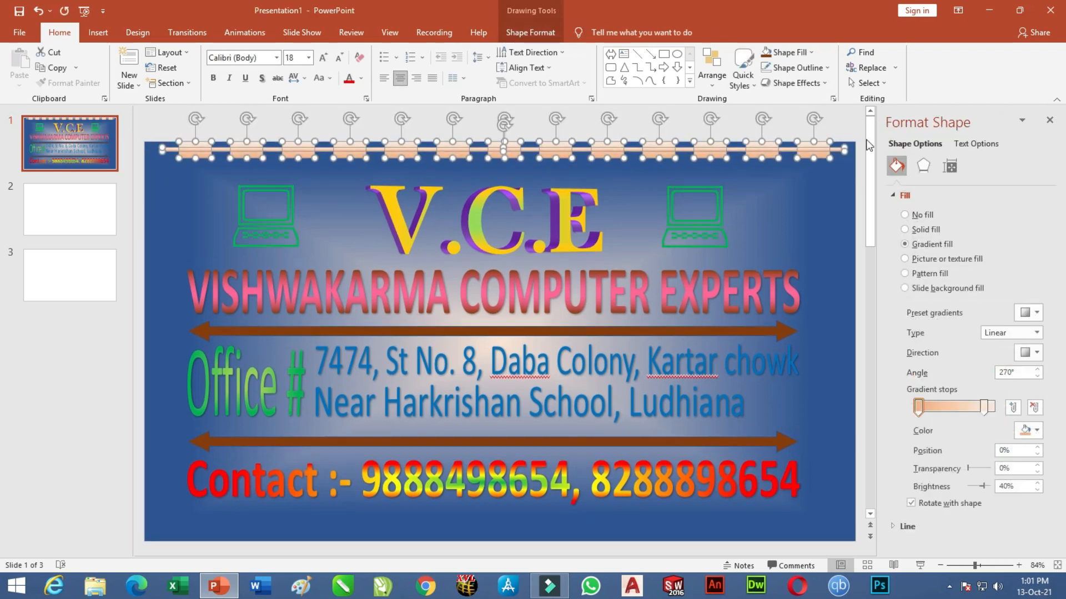
# Flip the top striped bar 180° and place a copy along the slide's bottom edge.
pyautogui.rightClick(814, 145)
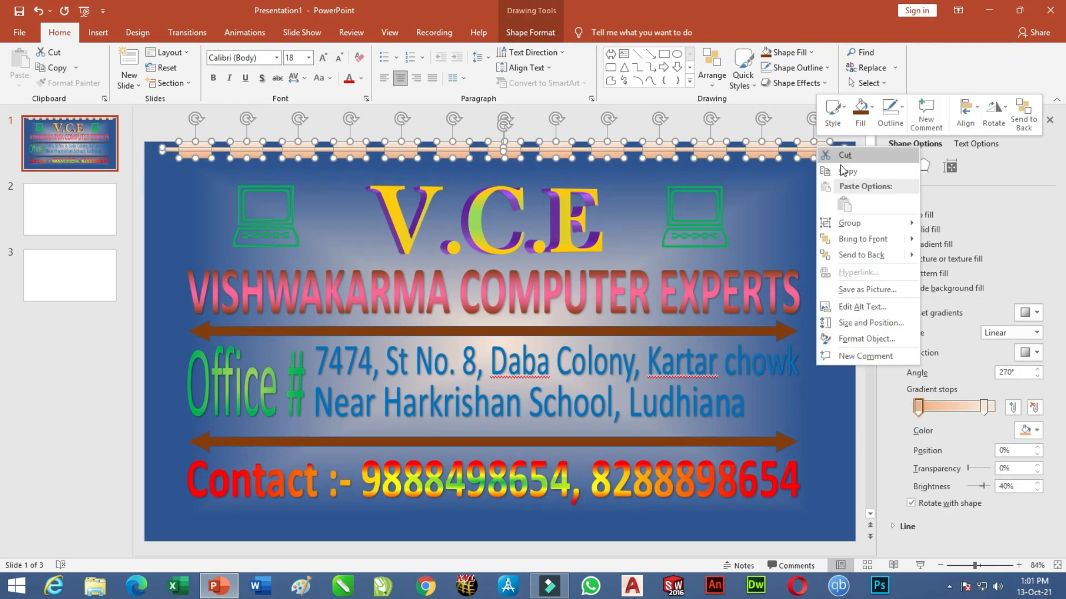
pyautogui.moveTo(861, 224)
pyautogui.click(946, 226)
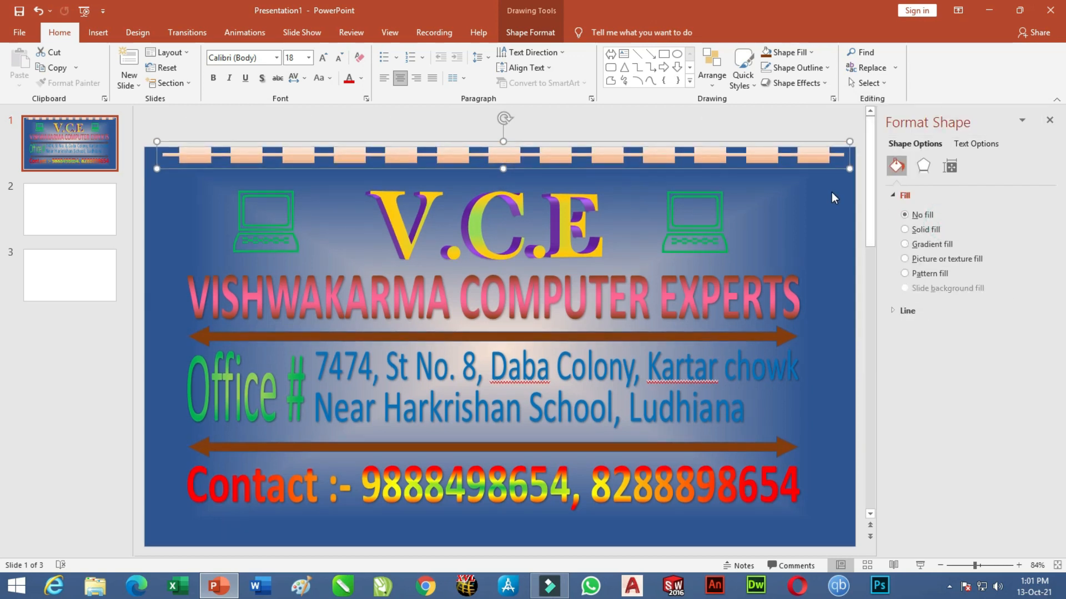
pyautogui.hotkey('ctrl', 'z')
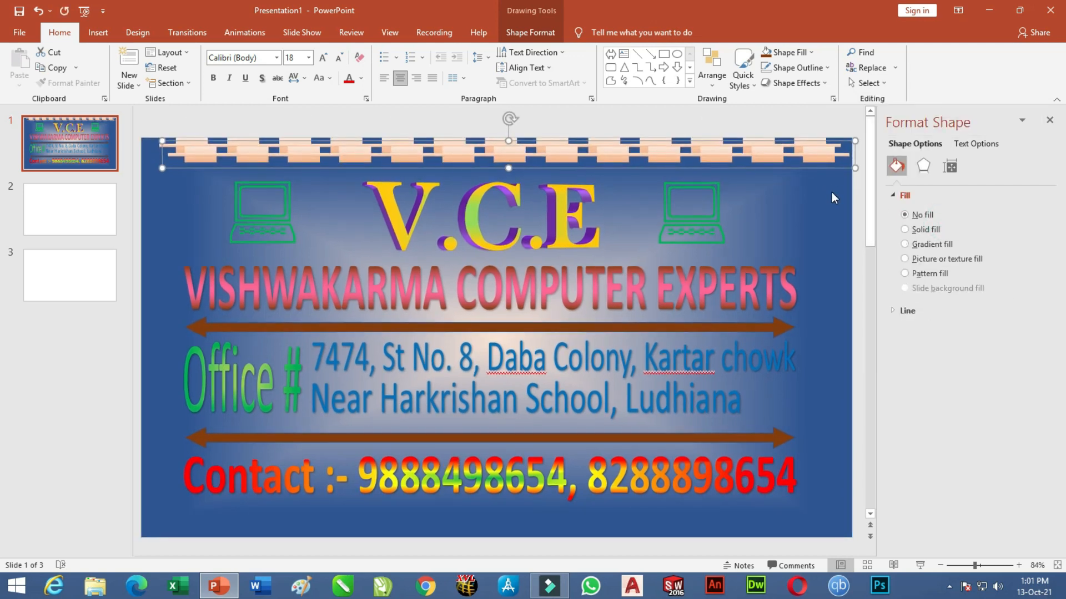
pyautogui.moveTo(507, 118); pyautogui.dragTo(521, 255)
pyautogui.moveTo(569, 149); pyautogui.dragTo(545, 527)
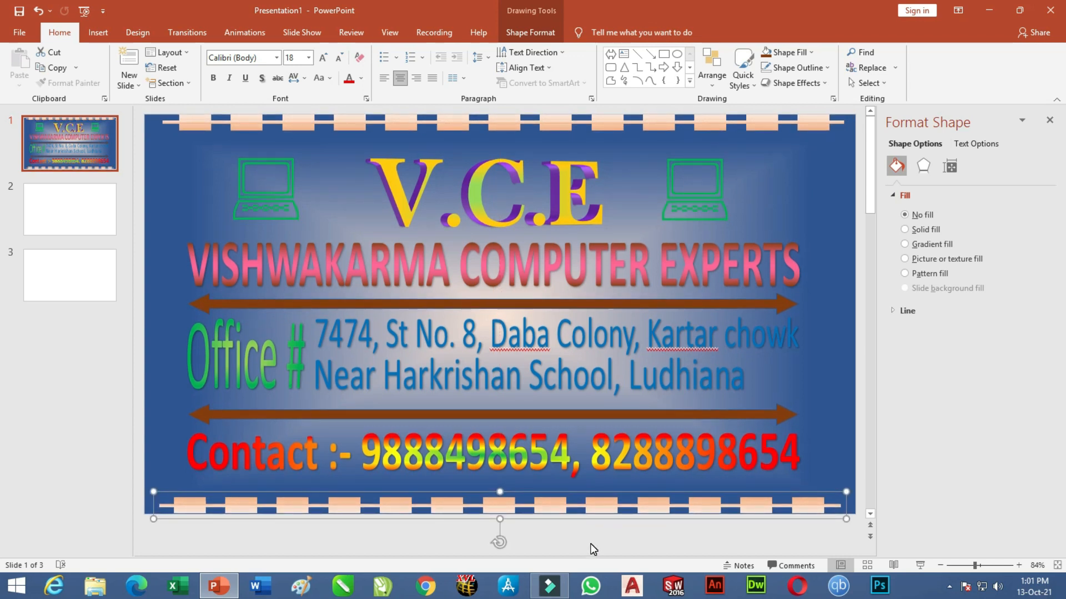
# Duplicate the bottom bar, turn it vertical and move it to the slide's left edge.
pyautogui.hotkey('ctrl', 'd')
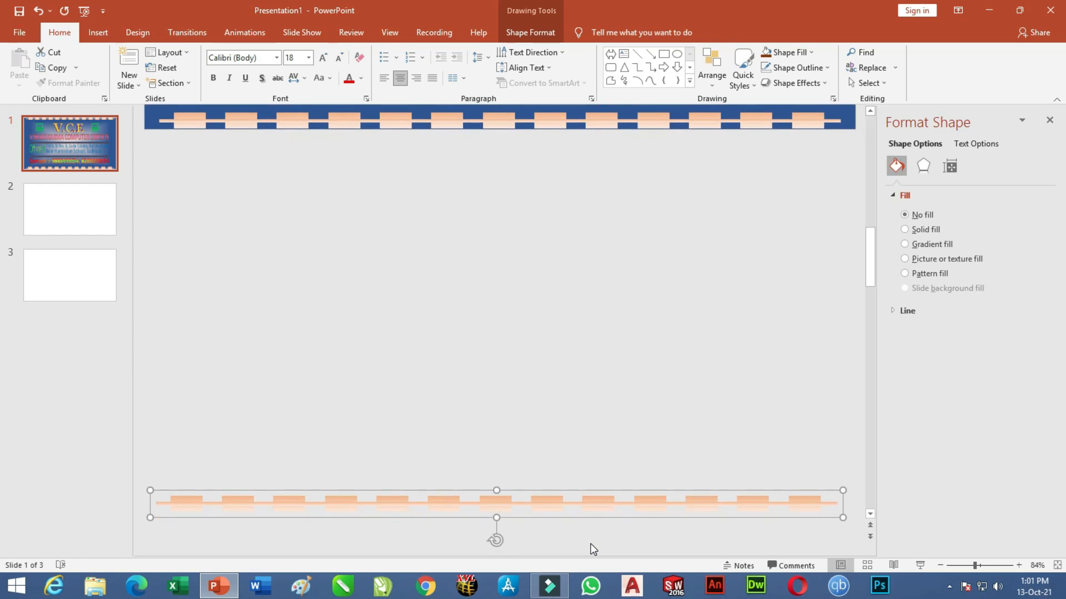
pyautogui.moveTo(613, 490); pyautogui.dragTo(599, 233)
pyautogui.scroll(2, 588, 372)
pyautogui.moveTo(605, 523); pyautogui.dragTo(595, 210)
pyautogui.moveTo(474, 332); pyautogui.dragTo(509, 301)
pyautogui.moveTo(472, 370); pyautogui.dragTo(155, 210)
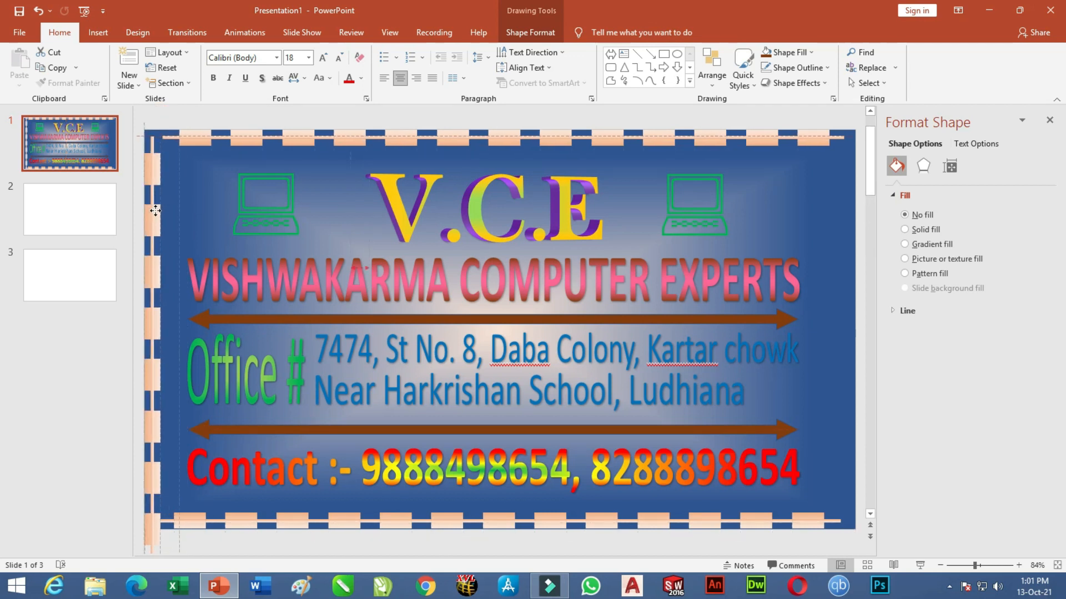
# Ungroup the left striped border into its separate pieces.
pyautogui.scroll(-5, 209, 278)
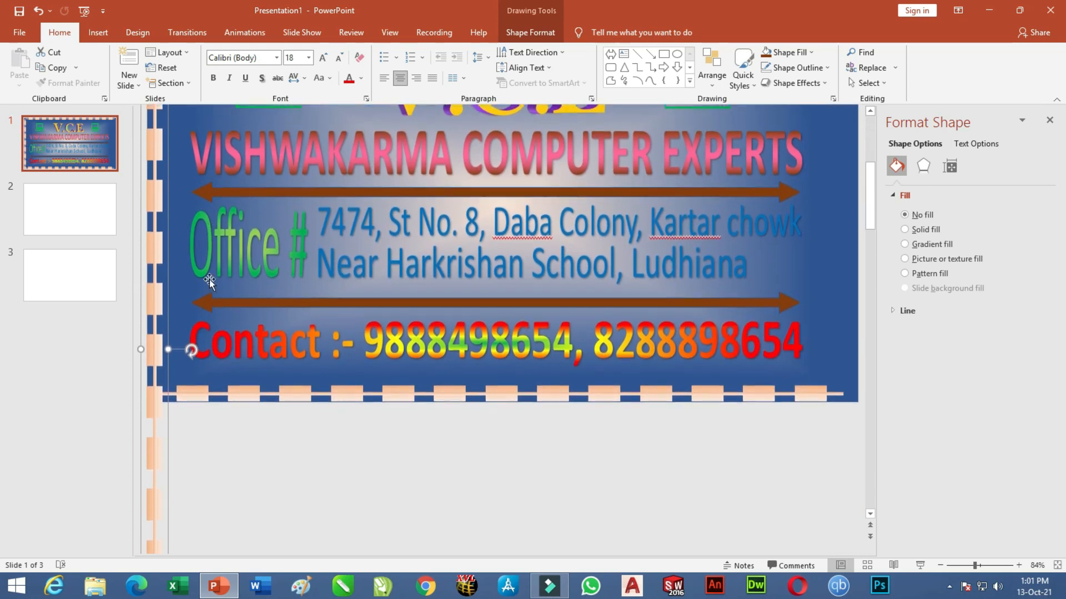
pyautogui.scroll(-3, 181, 444)
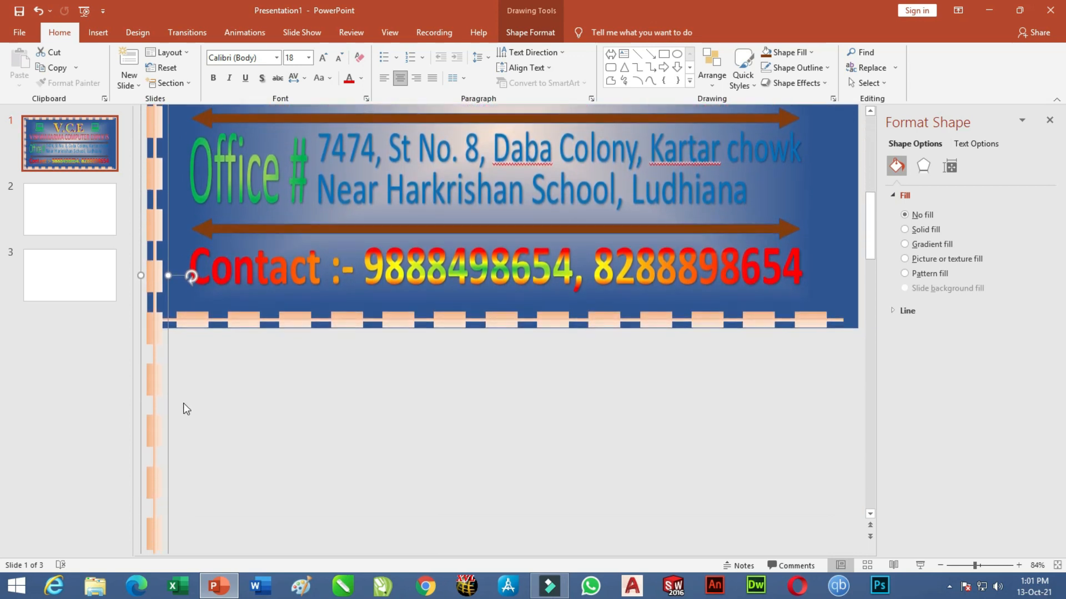
pyautogui.rightClick(147, 357)
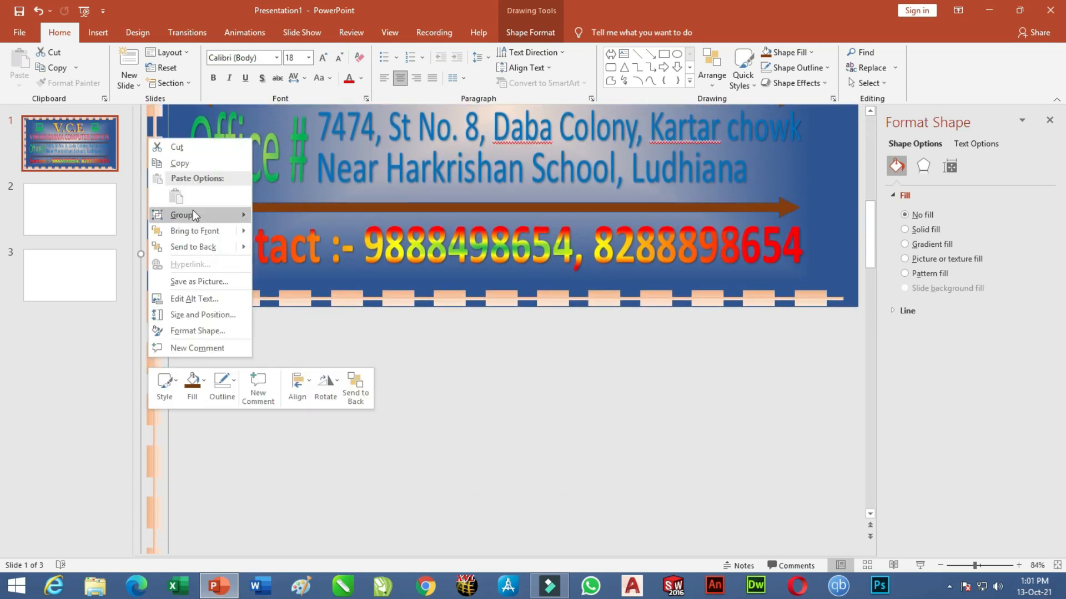
pyautogui.moveTo(192, 215)
pyautogui.click(285, 250)
pyautogui.click(192, 493)
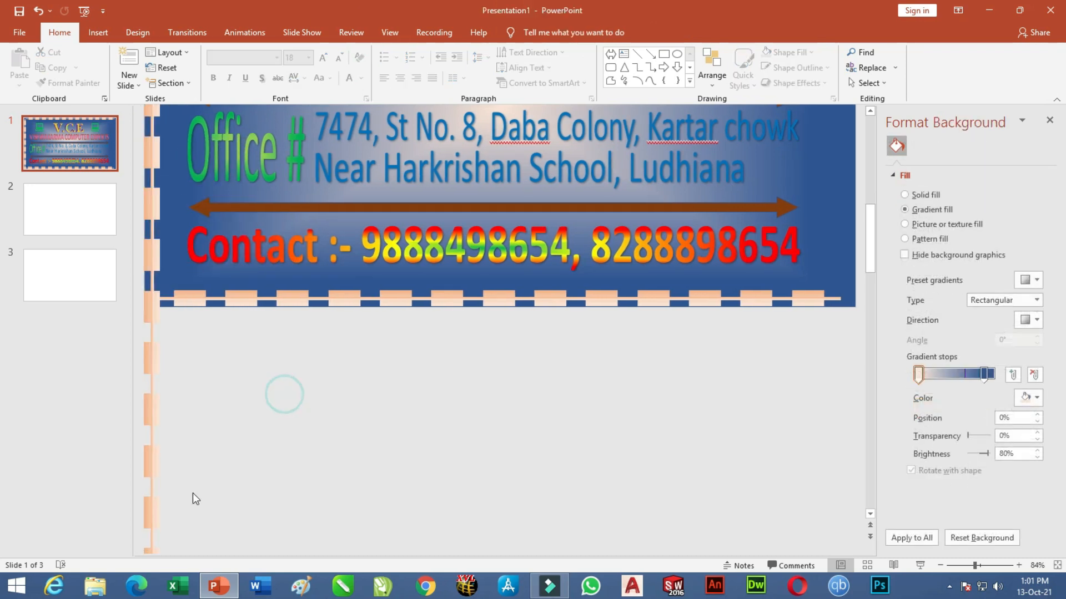
# Delete the five orange blocks hanging below the slide.
pyautogui.scroll(-3, 183, 483)
pyautogui.scroll(3, 190, 460)
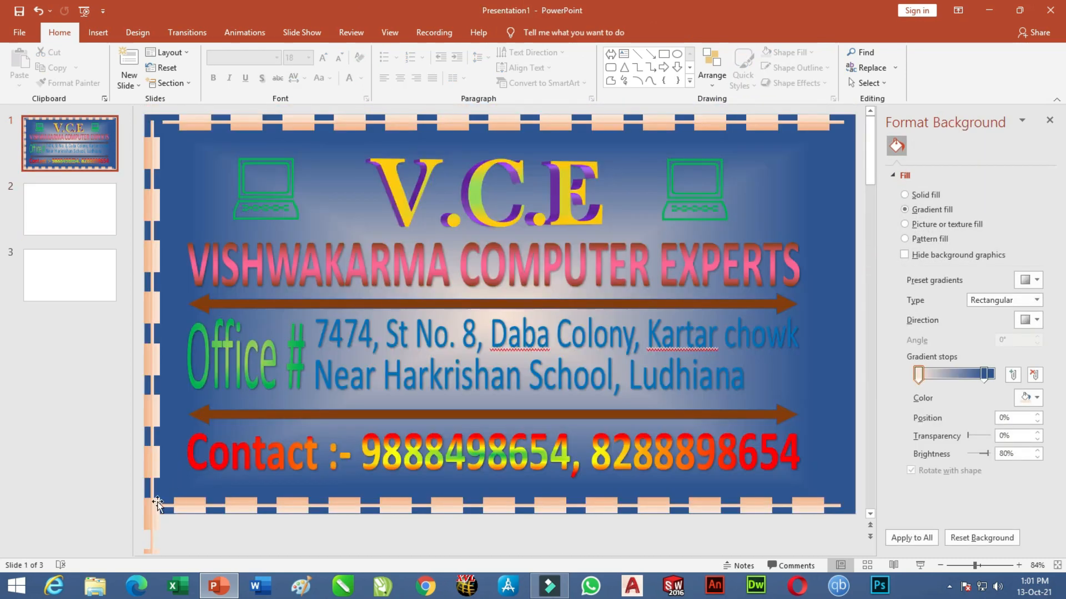
pyautogui.scroll(-3, 209, 457)
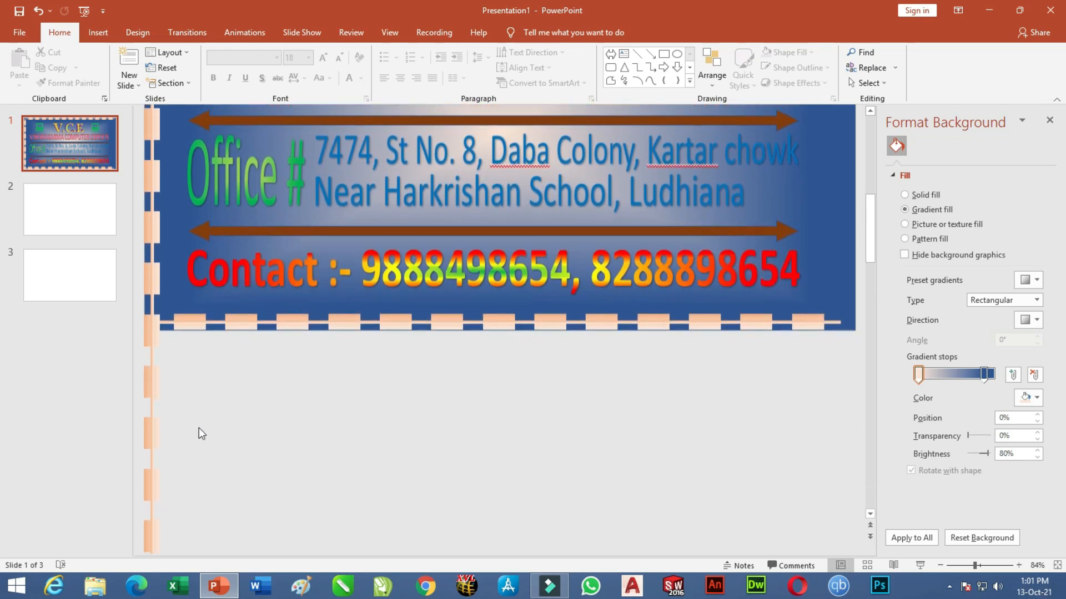
pyautogui.click(155, 546)
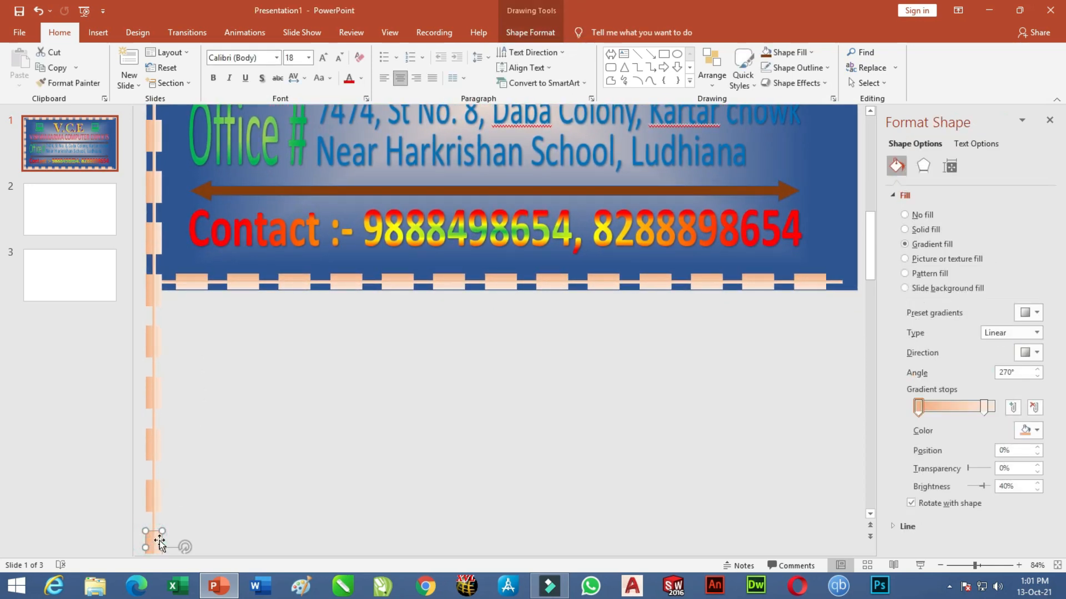
pyautogui.click(148, 498)
pyautogui.press('Delete')
pyautogui.click(147, 452)
pyautogui.press('Delete')
pyautogui.click(149, 395)
pyautogui.press('Delete')
pyautogui.click(147, 340)
pyautogui.press('Delete')
pyautogui.click(148, 295)
pyautogui.press('Delete')
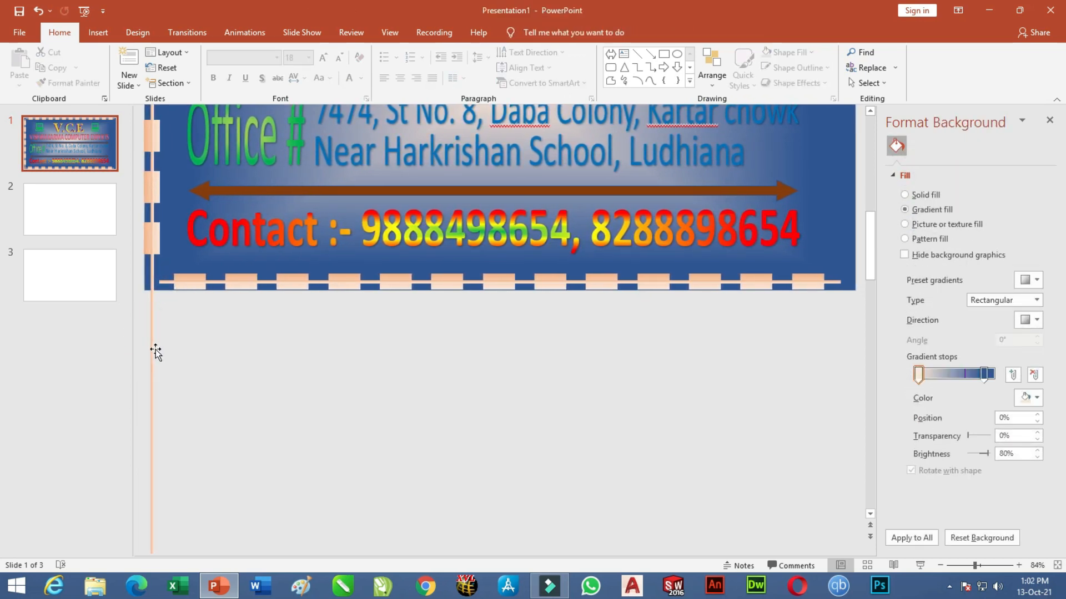
# Shorten the long vertical orange line so it ends at the banner's bottom edge.
pyautogui.click(151, 348)
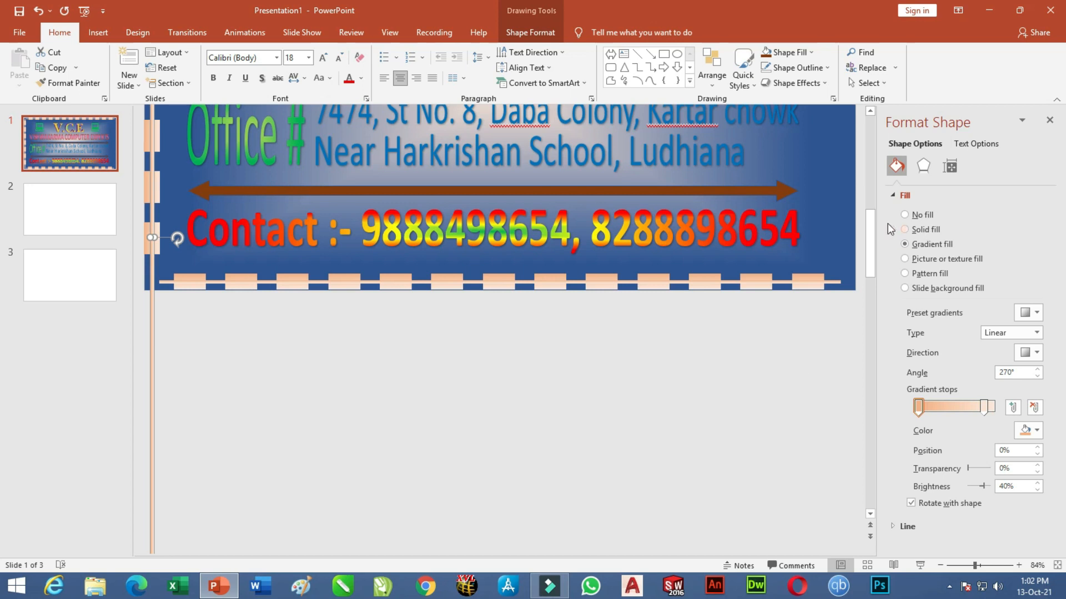
pyautogui.moveTo(871, 238); pyautogui.dragTo(872, 242)
pyautogui.click(869, 513)
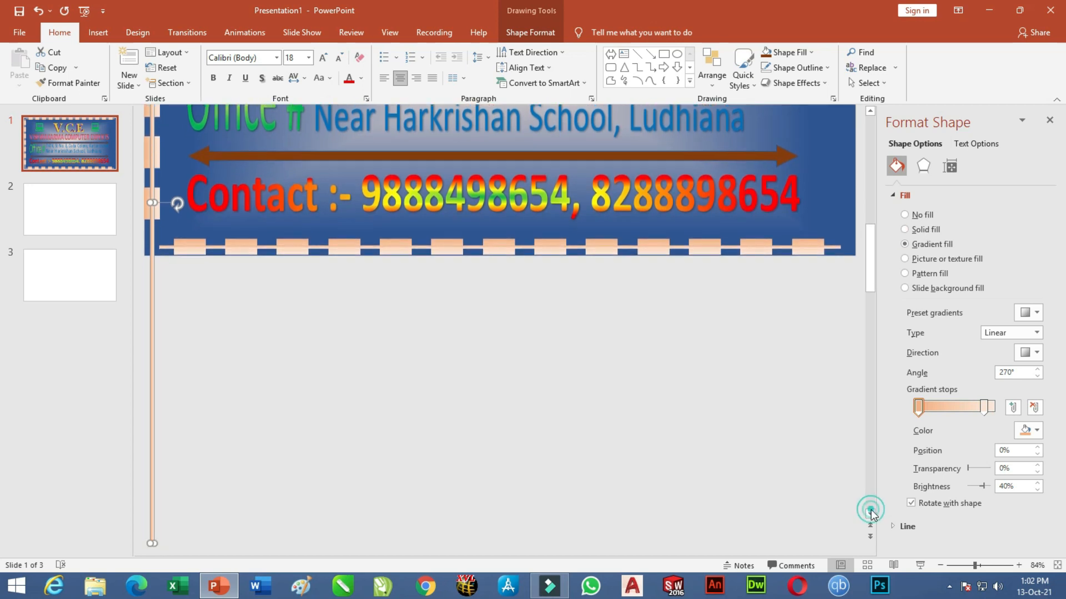
pyautogui.click(869, 513)
pyautogui.click(870, 111)
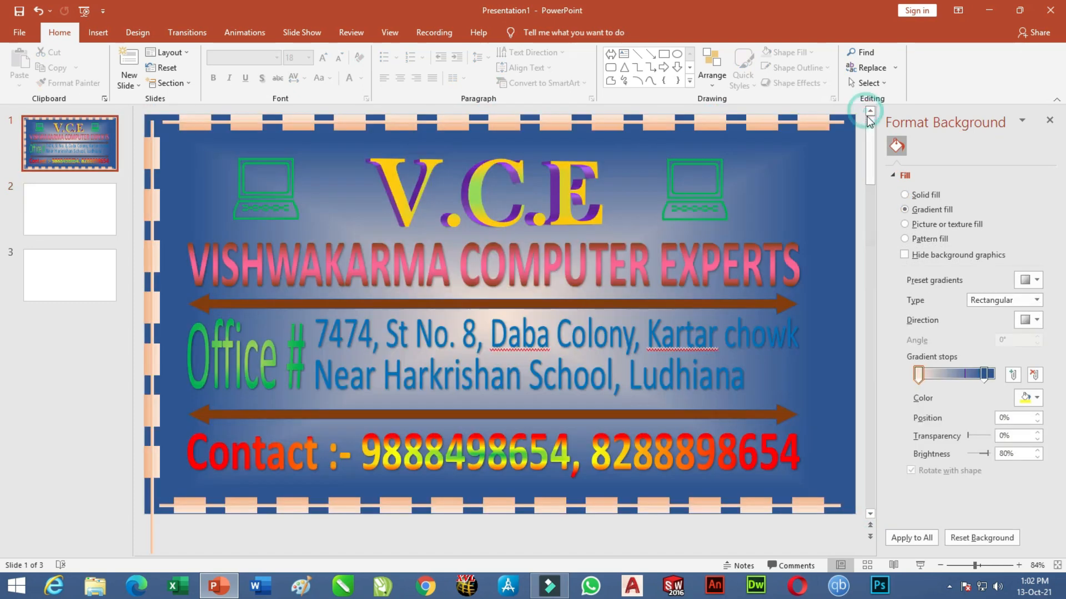
pyautogui.moveTo(875, 159); pyautogui.dragTo(864, 274)
pyautogui.scroll(-3, 748, 393)
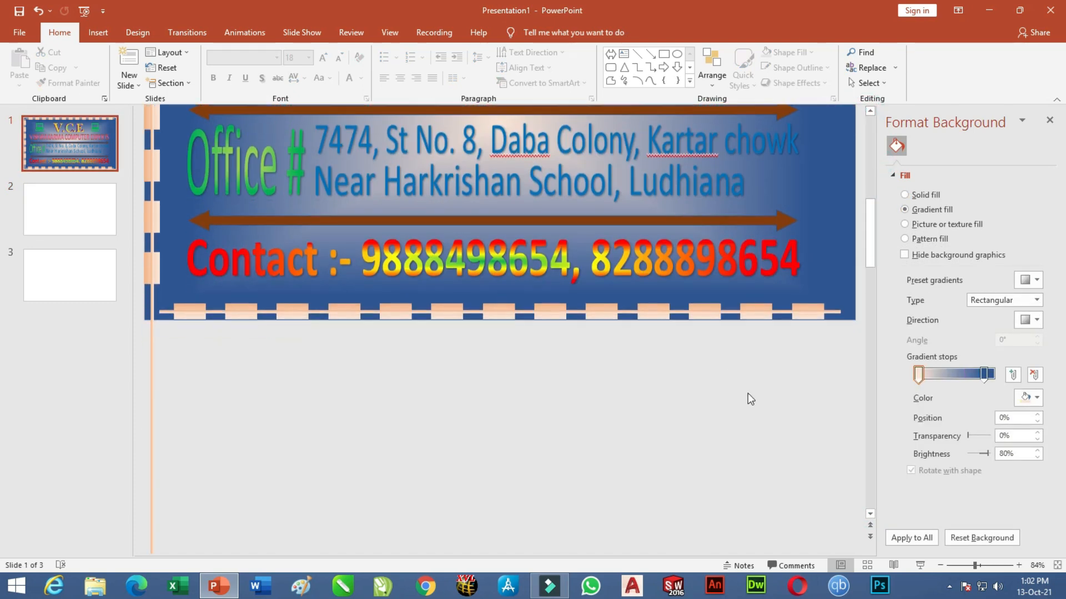
pyautogui.scroll(-2, 552, 375)
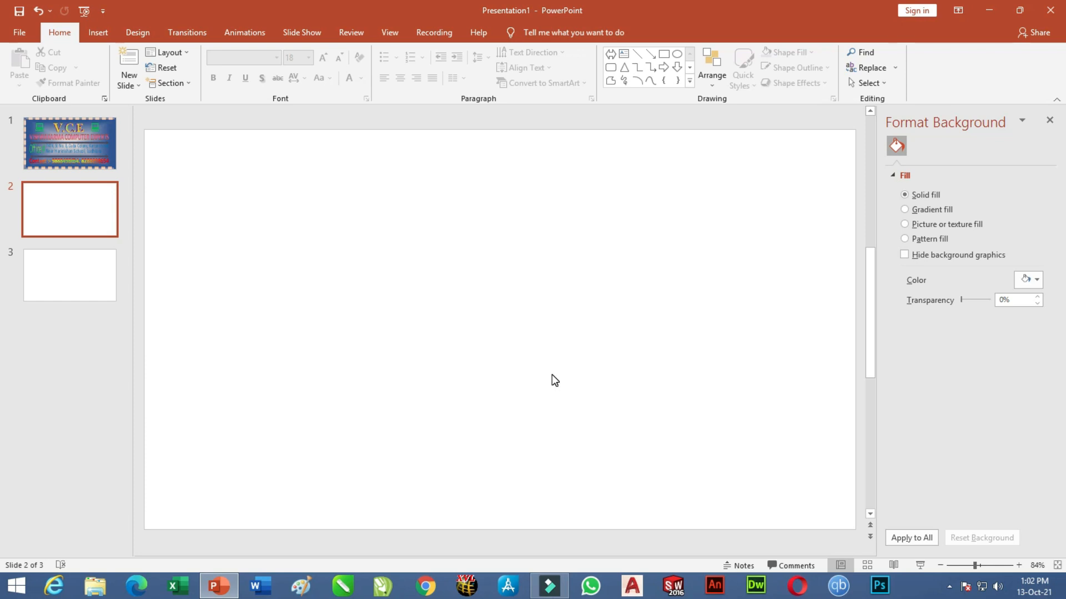
pyautogui.scroll(2, 552, 375)
pyautogui.scroll(-2, 552, 375)
pyautogui.scroll(-5, 428, 338)
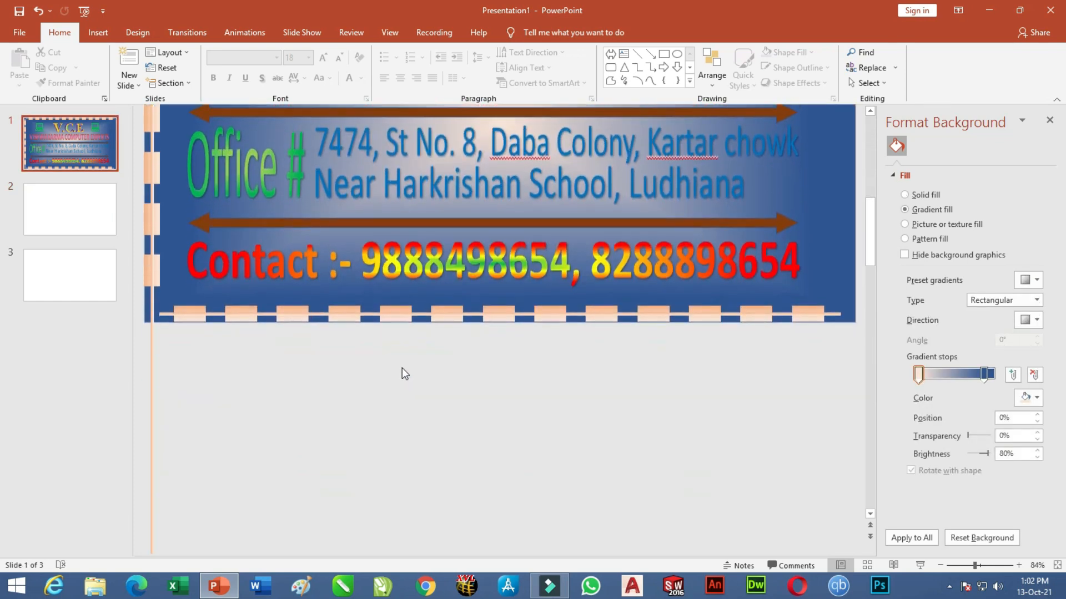
pyautogui.scroll(5, 427, 338)
pyautogui.scroll(-5, 428, 334)
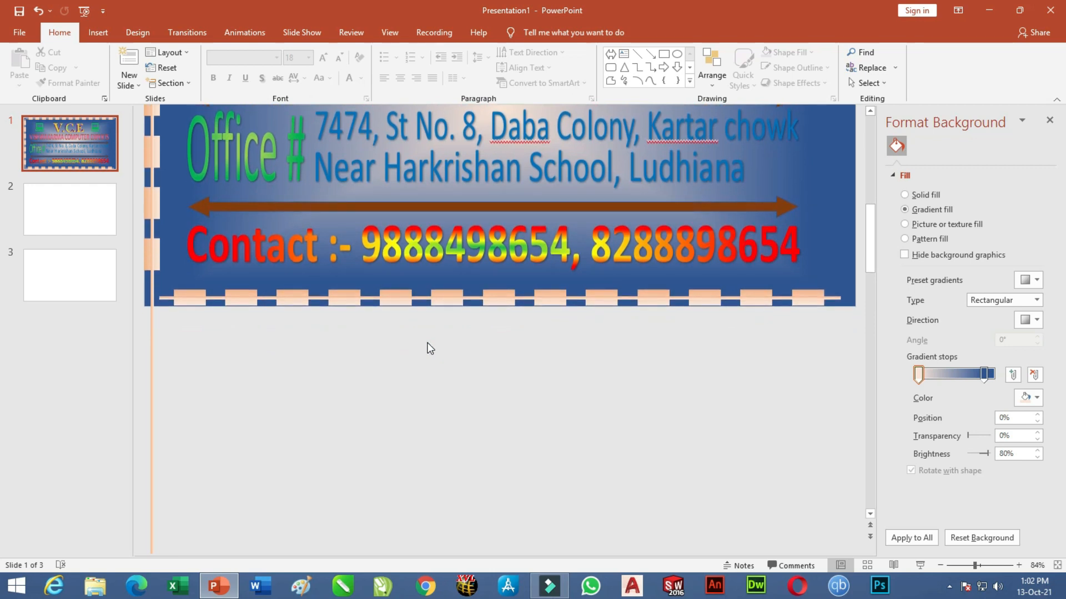
pyautogui.scroll(-2, 429, 348)
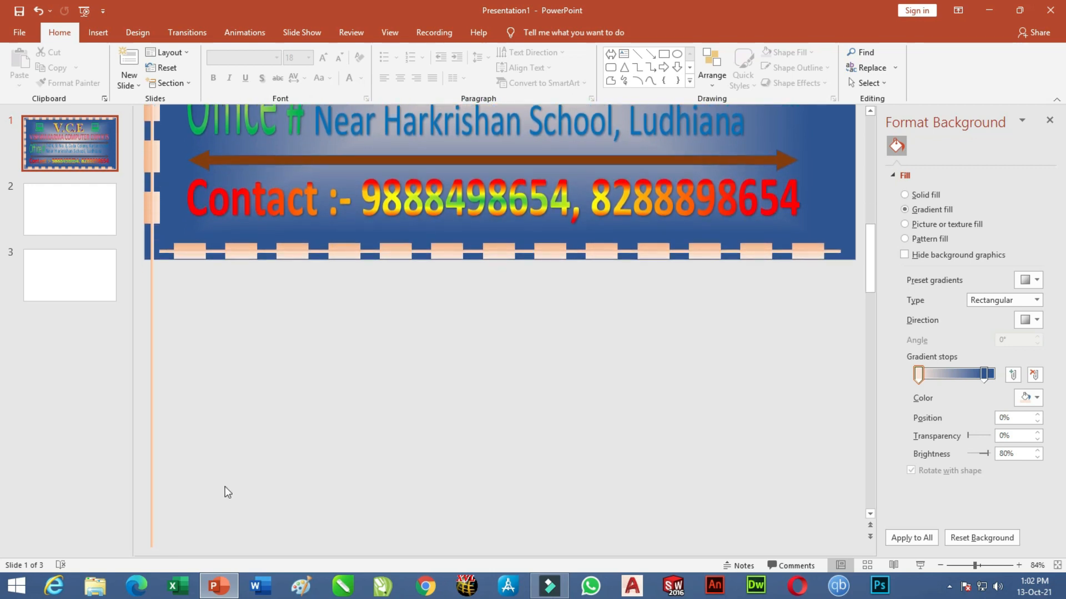
pyautogui.click(152, 464)
pyautogui.moveTo(152, 548); pyautogui.dragTo(154, 253)
pyautogui.scroll(5, 381, 408)
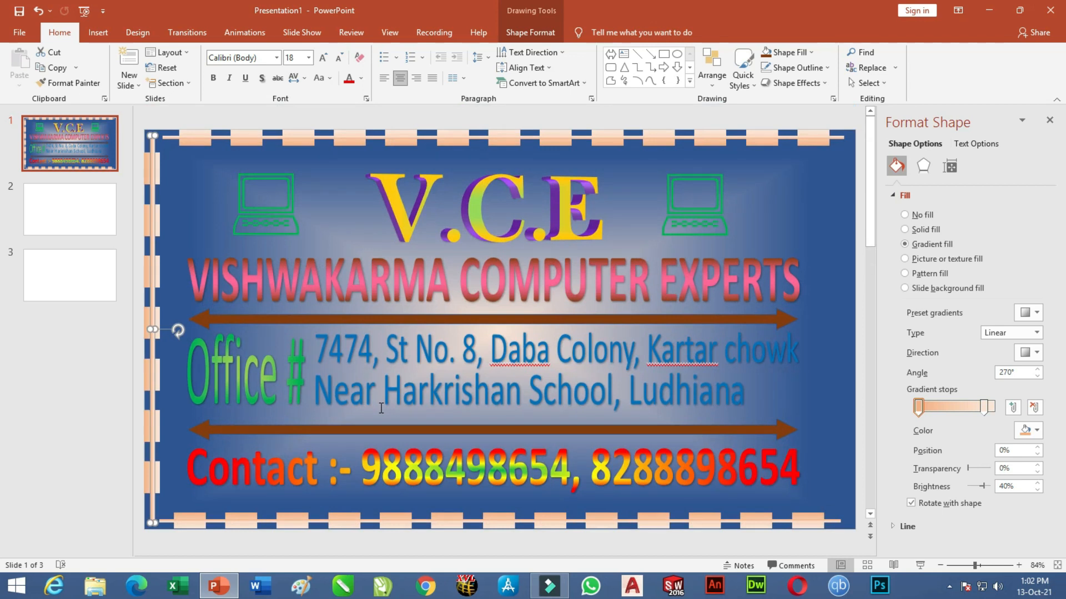
pyautogui.click(198, 191)
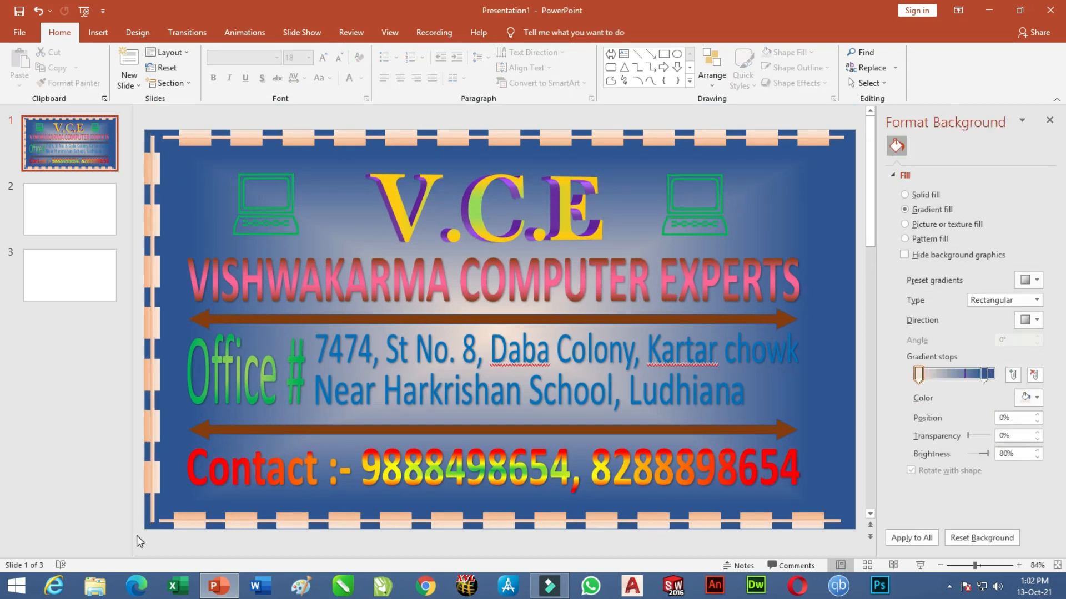
pyautogui.scroll(-1, 136, 542)
# Marquee-select all the left border pieces and group them into one strip.
pyautogui.click(90, 162)
pyautogui.click(137, 182)
pyautogui.moveTo(137, 117); pyautogui.dragTo(168, 535)
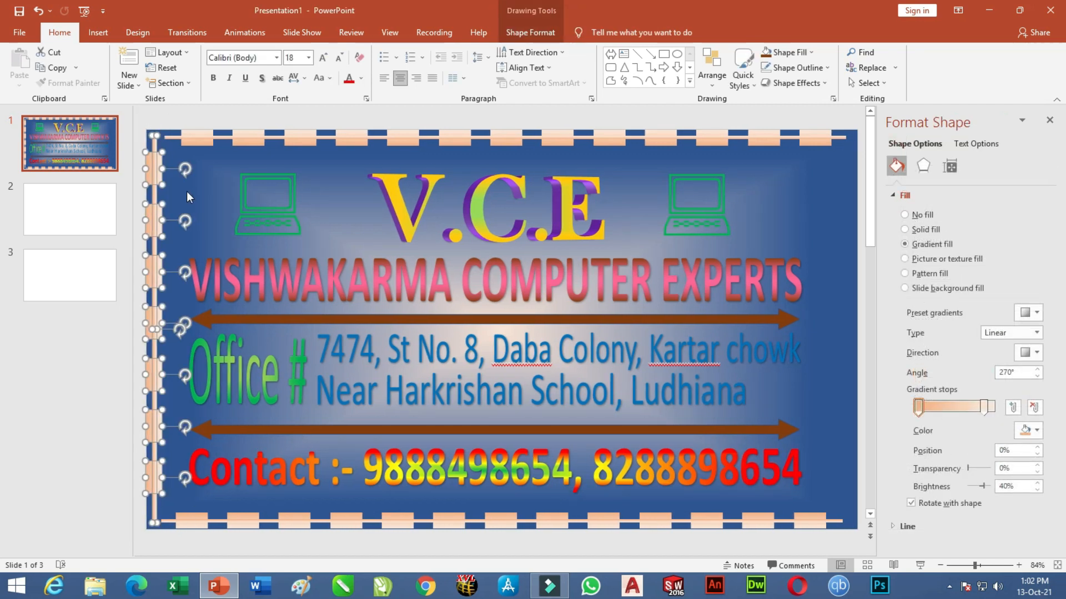
pyautogui.rightClick(155, 174)
pyautogui.moveTo(225, 250)
pyautogui.click(289, 254)
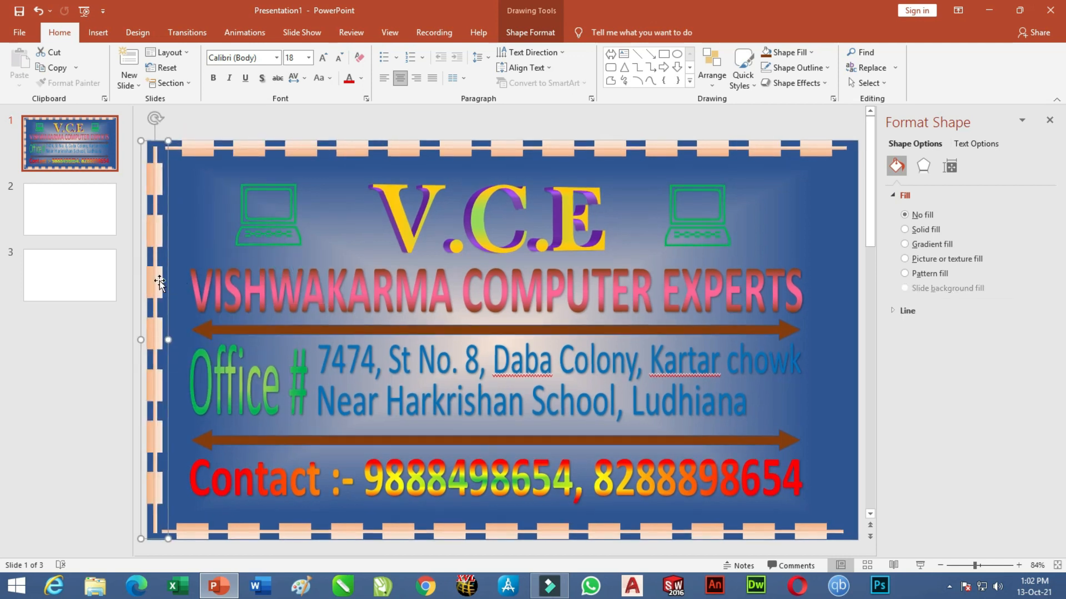
# Move the border group to the right edge and drag a copy back to the left.
pyautogui.moveTo(152, 234); pyautogui.dragTo(846, 224)
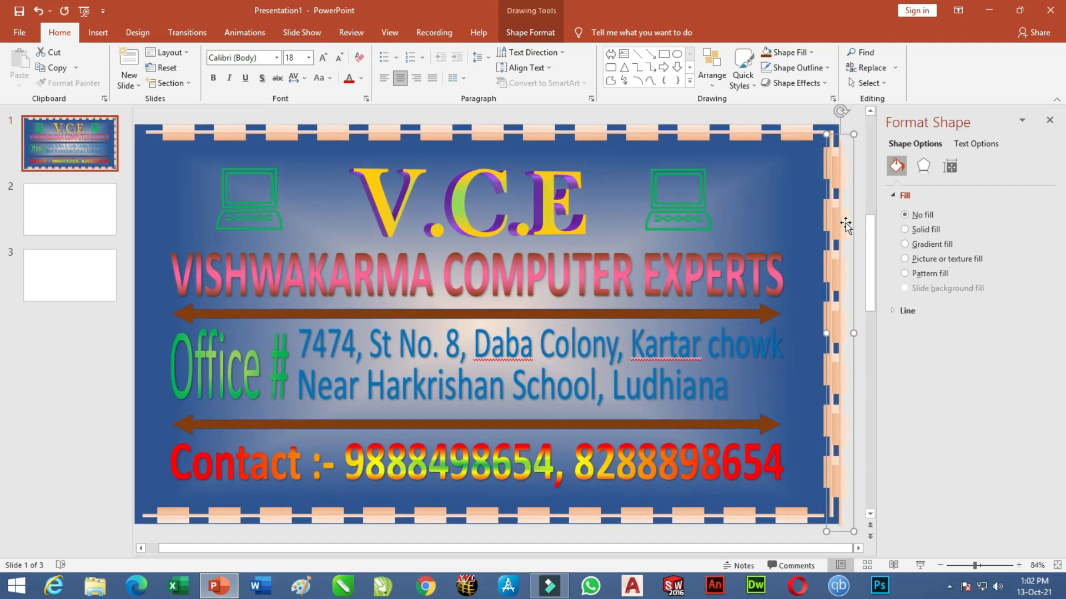
pyautogui.moveTo(849, 224); pyautogui.dragTo(155, 221)
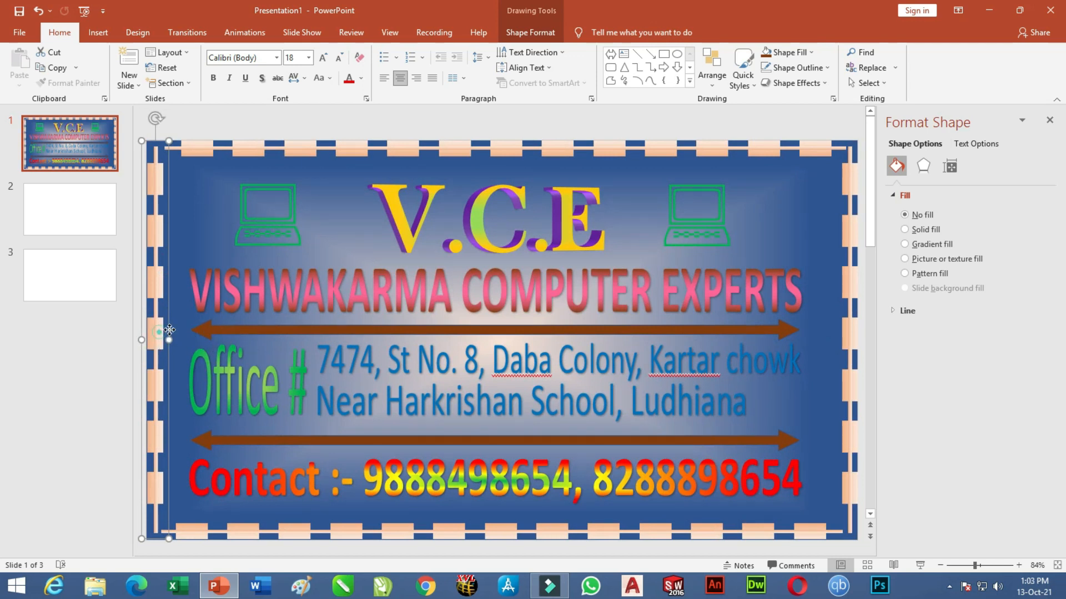
pyautogui.scroll(-5, 178, 347)
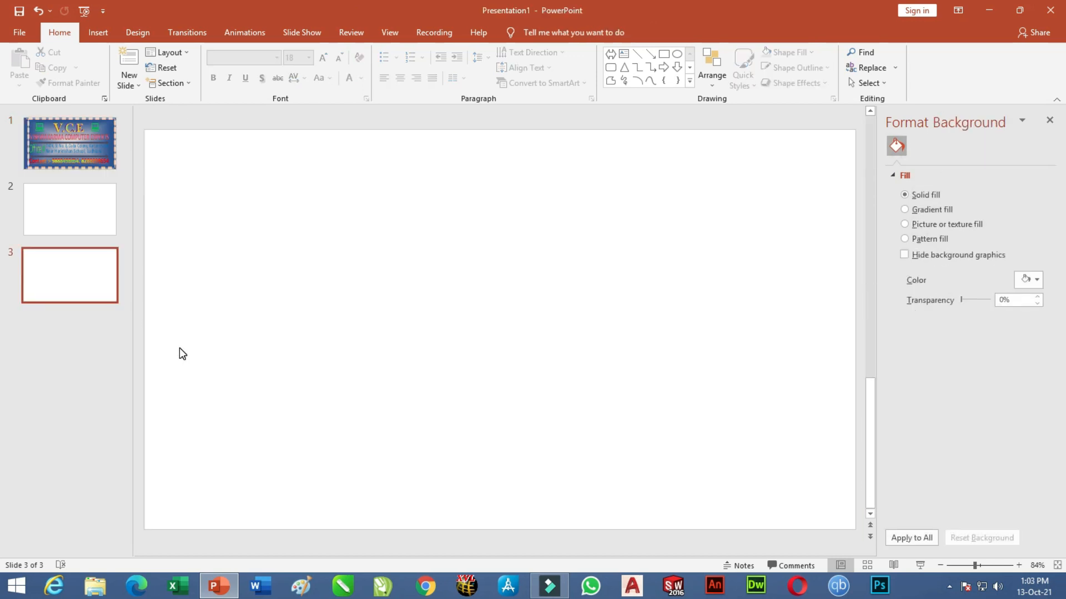
# Rotate the left border strip 180° and align it flush with the slide's left edge.
pyautogui.scroll(5, 178, 348)
pyautogui.moveTo(176, 329); pyautogui.dragTo(179, 362)
pyautogui.moveTo(179, 132); pyautogui.dragTo(178, 455)
pyautogui.moveTo(181, 209); pyautogui.dragTo(154, 172)
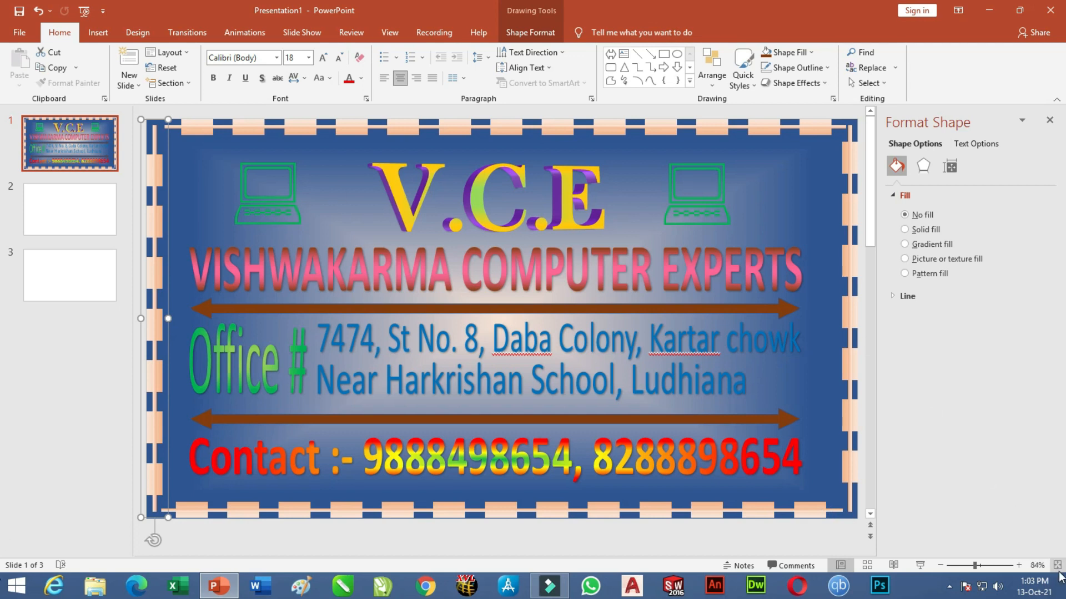
# Zoom to 200% and stretch the top border strip left to the slide corner.
pyautogui.click(1019, 566)
pyautogui.click(1019, 565)
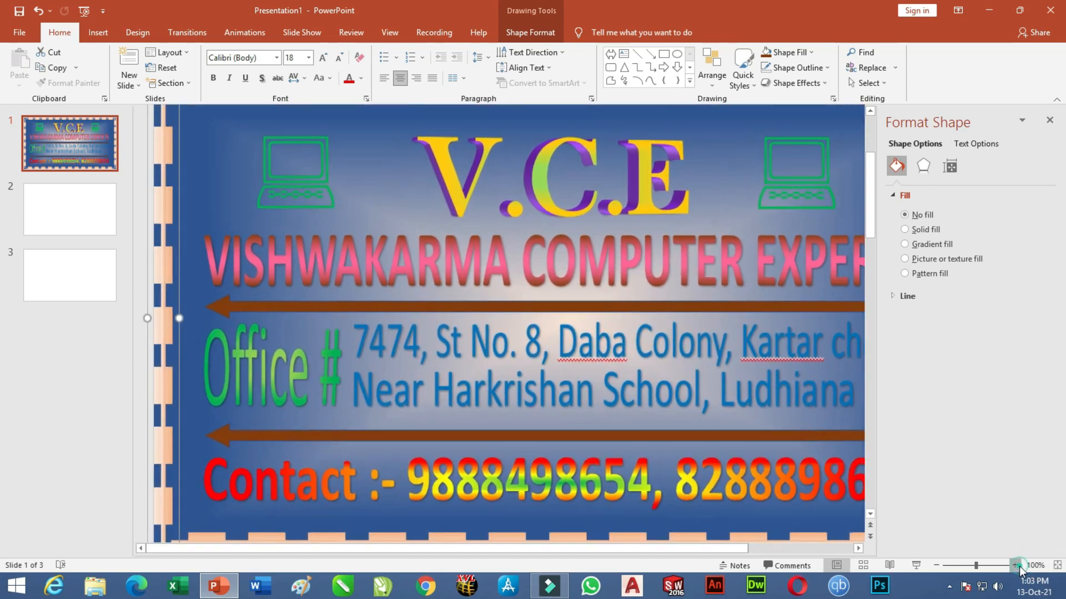
pyautogui.click(1019, 566)
pyautogui.click(1019, 566)
pyautogui.click(1024, 566)
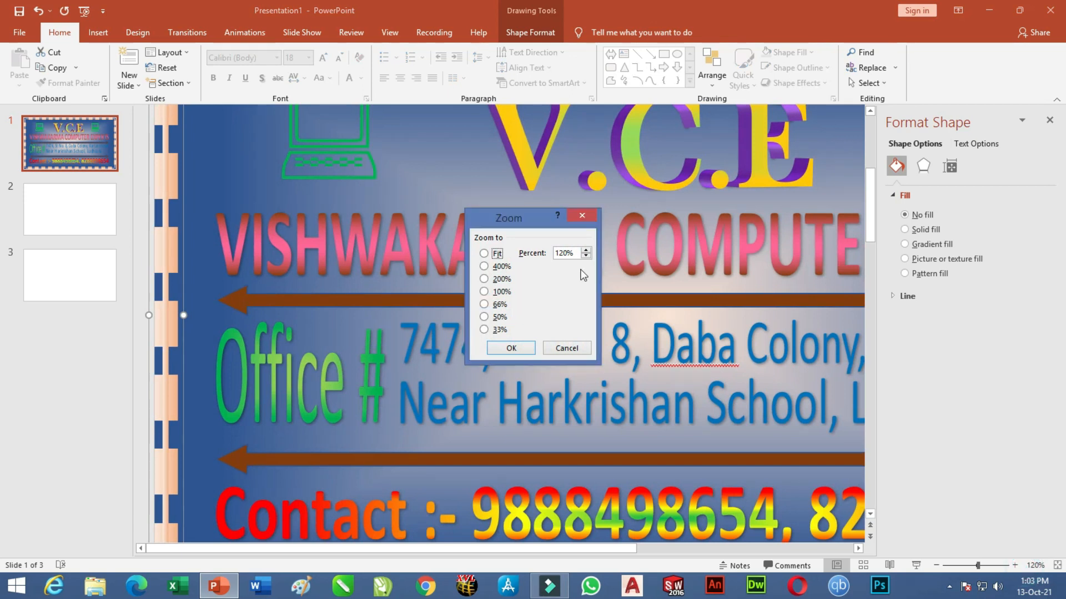
pyautogui.click(484, 279)
pyautogui.click(510, 348)
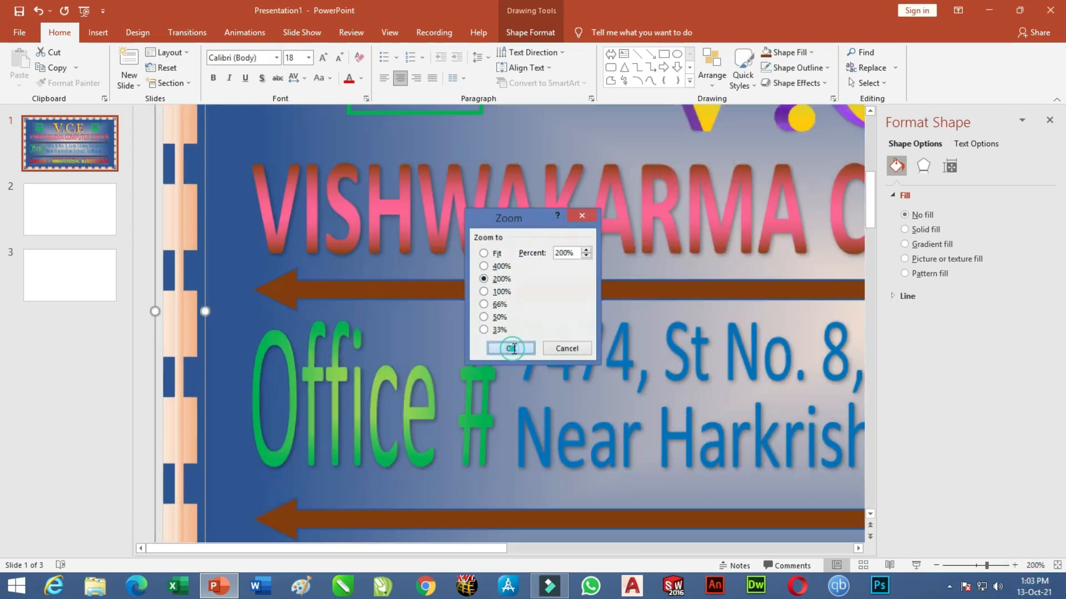
pyautogui.scroll(6, 507, 319)
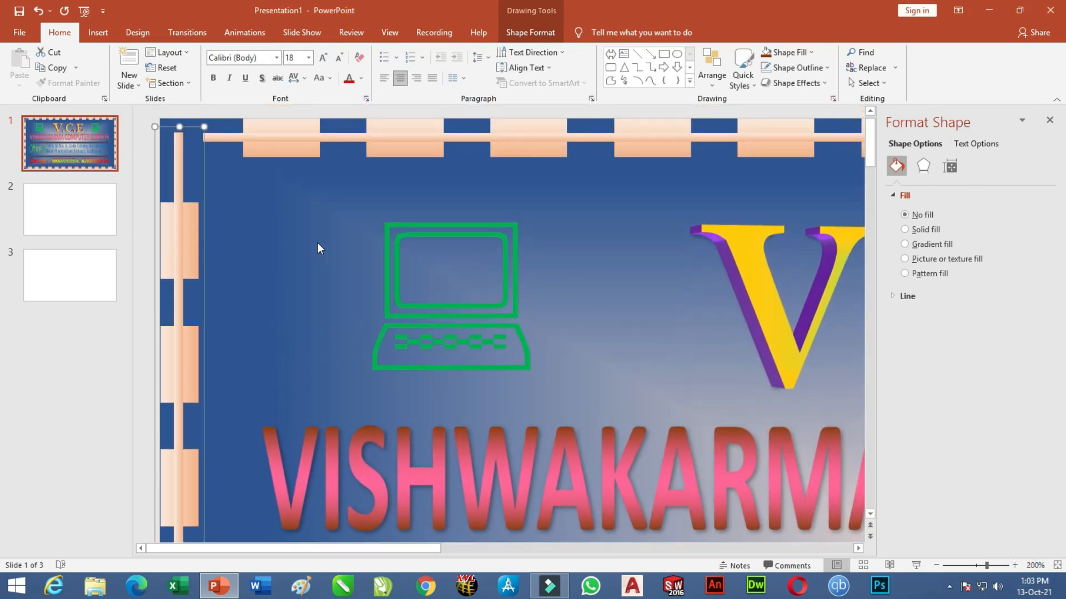
pyautogui.click(221, 137)
pyautogui.moveTo(189, 138); pyautogui.dragTo(159, 138)
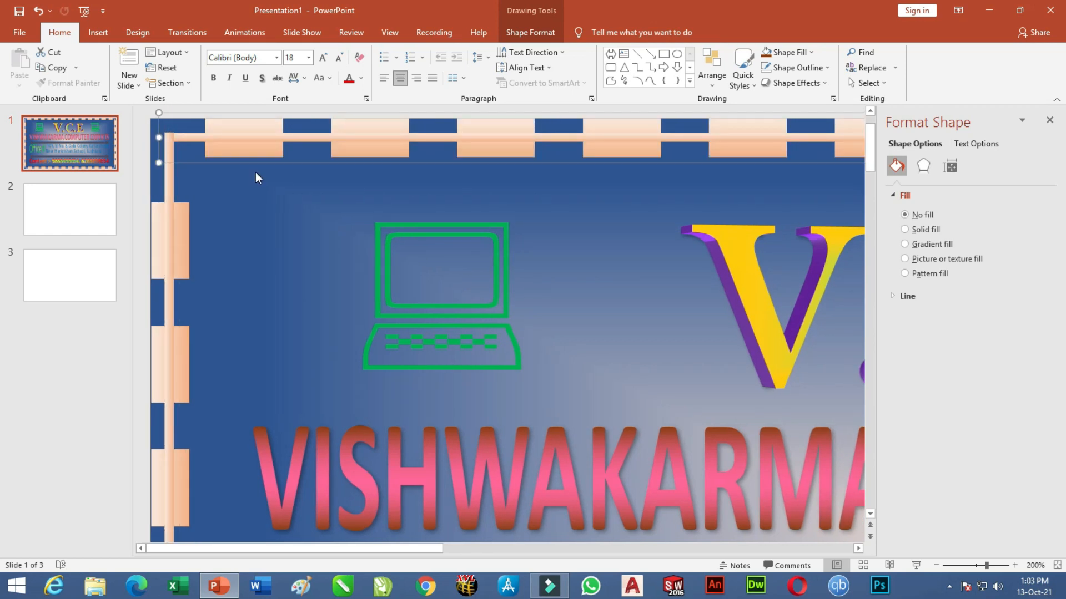
# Stretch the bottom border strip out to the left and right corners.
pyautogui.scroll(-5, 289, 237)
pyautogui.scroll(-3, 278, 309)
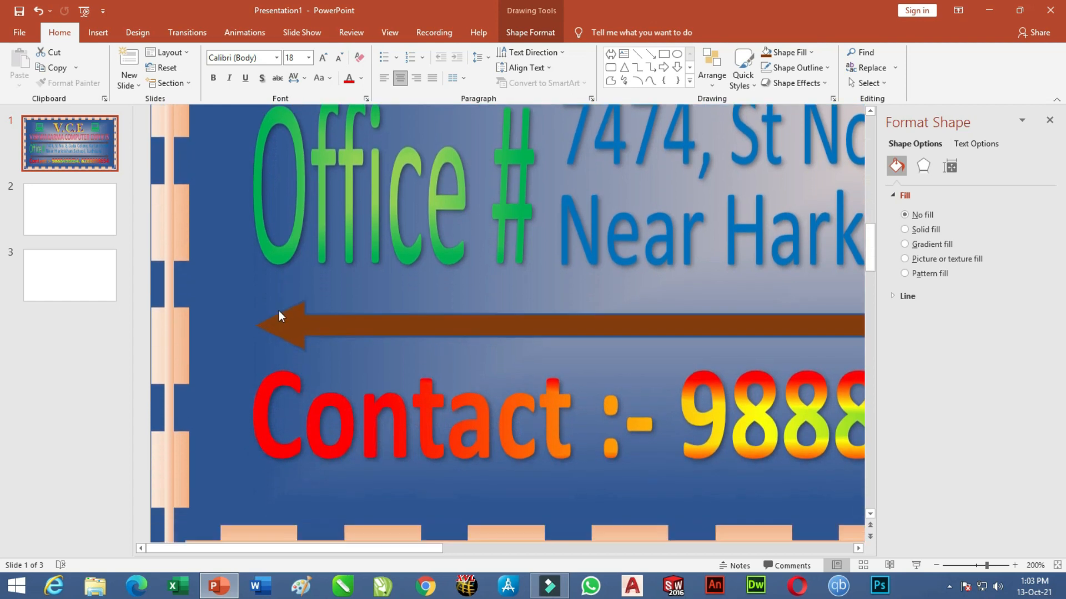
pyautogui.click(278, 310)
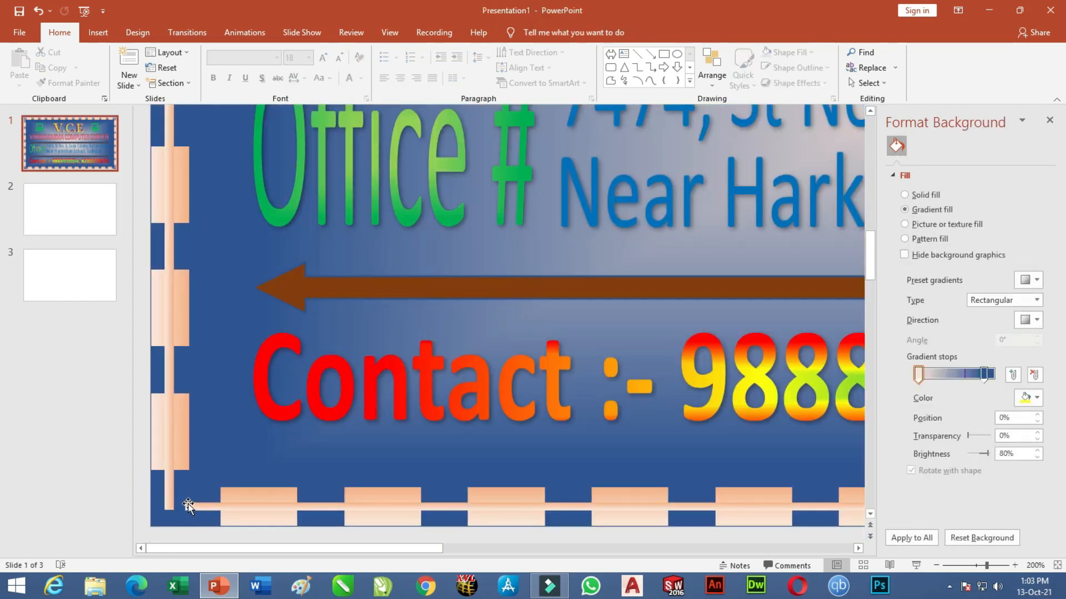
pyautogui.click(189, 505)
pyautogui.moveTo(179, 507); pyautogui.dragTo(160, 506)
pyautogui.moveTo(425, 551); pyautogui.dragTo(913, 549)
pyautogui.moveTo(820, 503); pyautogui.dragTo(835, 507)
# Stretch the top strip right to the corner, then zoom back out.
pyautogui.scroll(5, 821, 417)
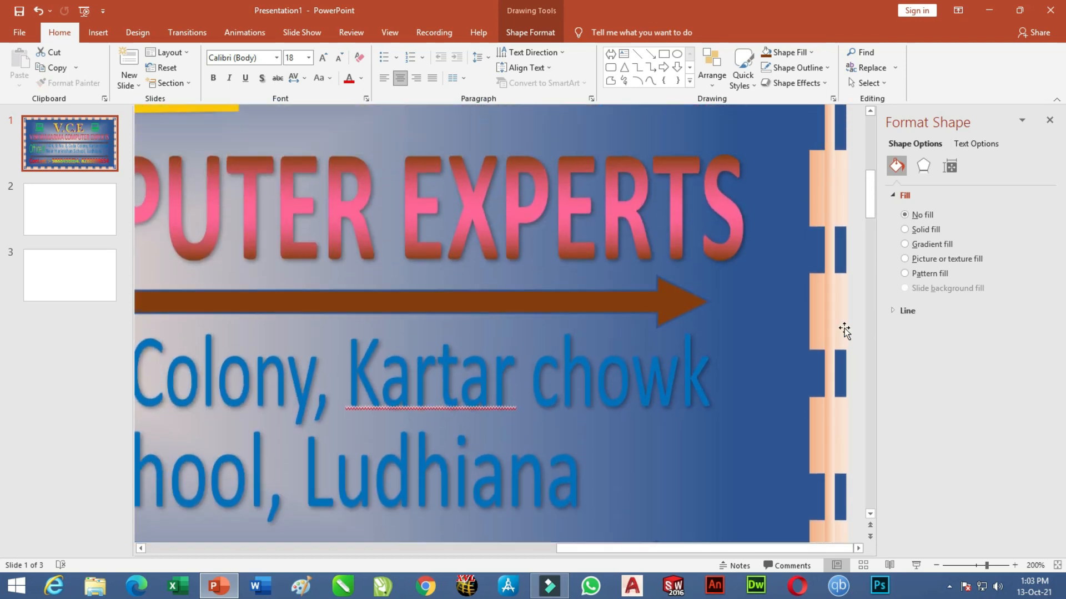
pyautogui.scroll(5, 847, 311)
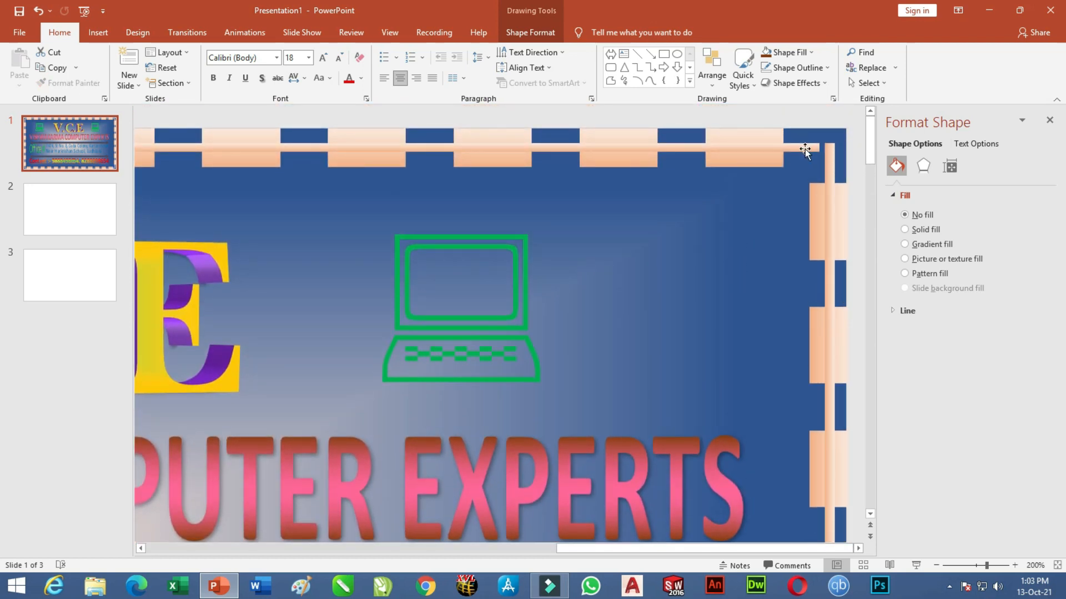
pyautogui.moveTo(819, 149); pyautogui.dragTo(836, 152)
pyautogui.click(934, 565)
pyautogui.click(934, 564)
pyautogui.click(935, 565)
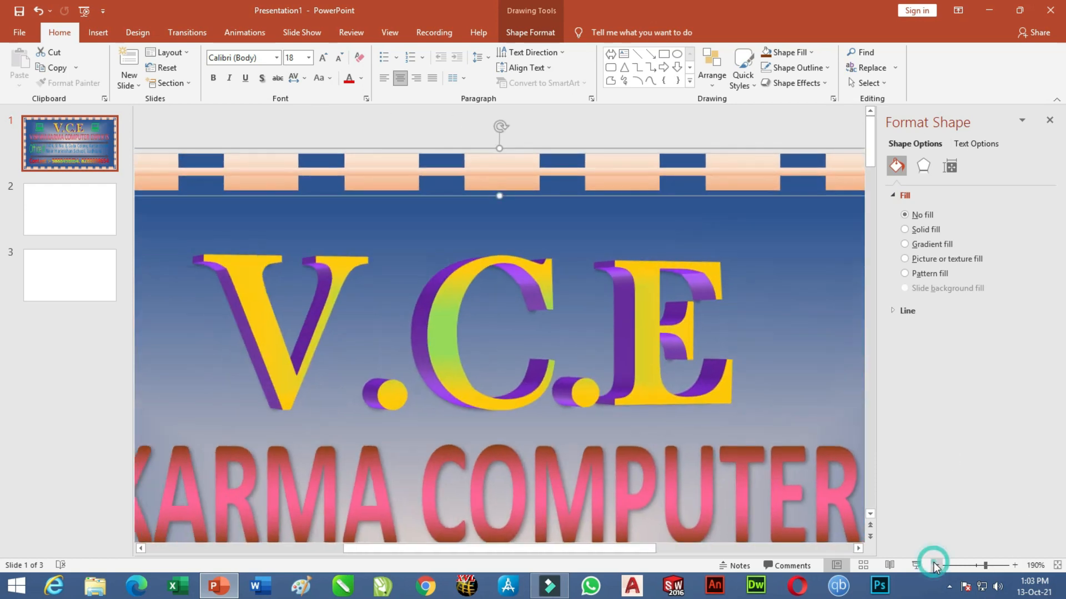
pyautogui.click(935, 564)
pyautogui.click(935, 564)
pyautogui.click(935, 564)
pyautogui.click(935, 564)
pyautogui.click(934, 565)
pyautogui.click(935, 565)
pyautogui.click(935, 564)
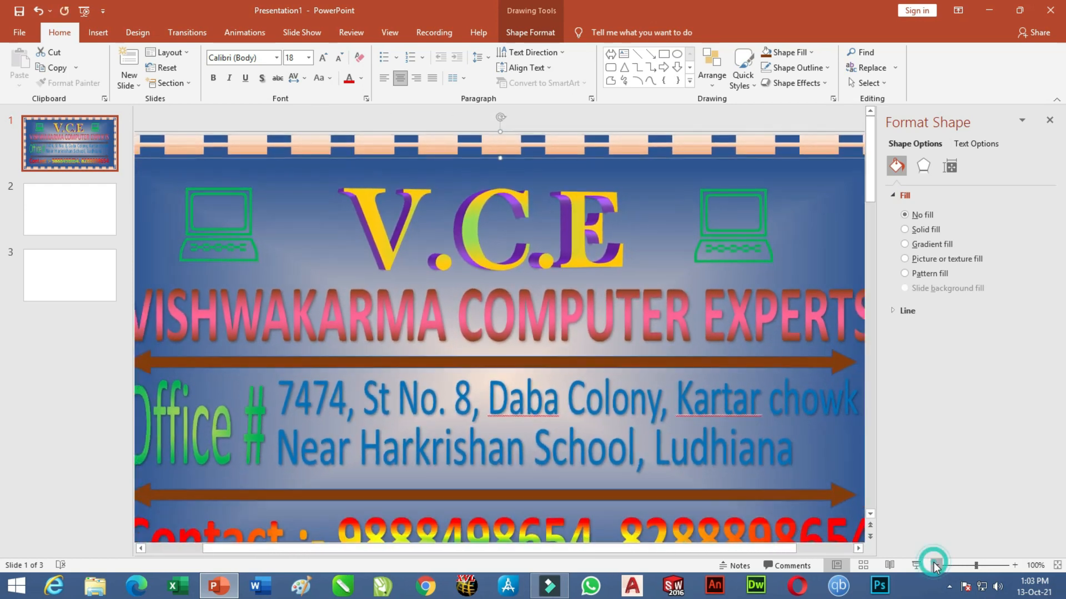
pyautogui.click(934, 564)
pyautogui.click(935, 565)
pyautogui.click(935, 565)
pyautogui.click(834, 387)
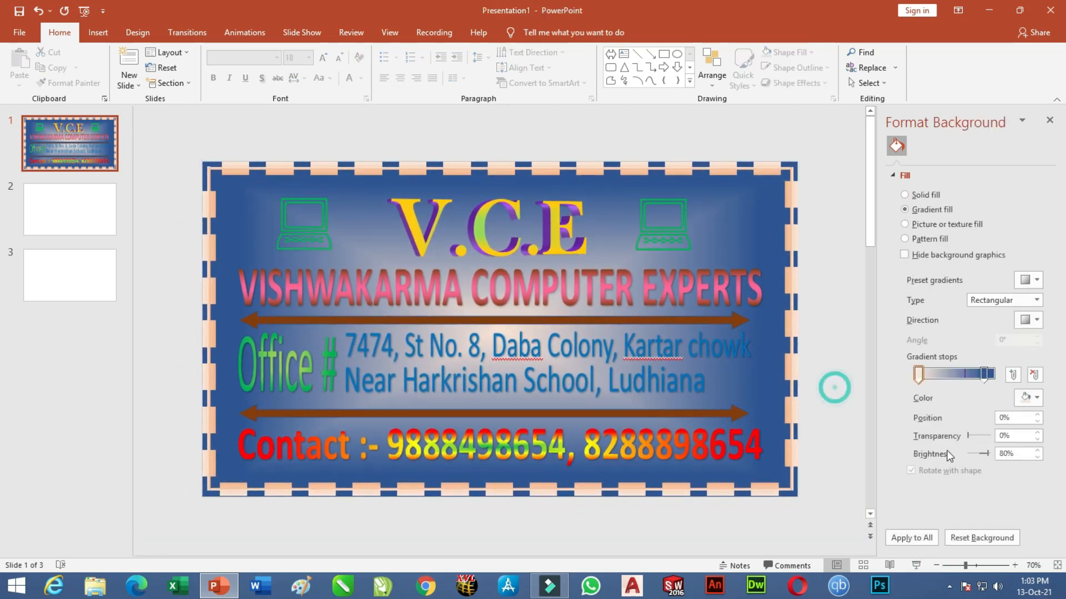
# Zoom to 80%, close Format Background, and open a widened Animation Pane.
pyautogui.click(1014, 564)
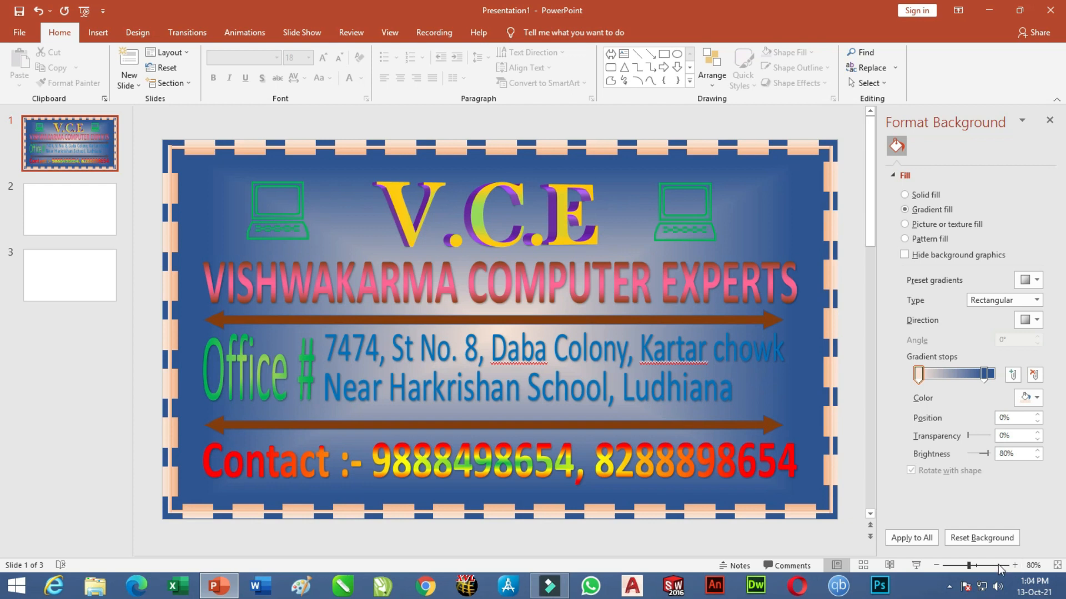
pyautogui.click(1049, 120)
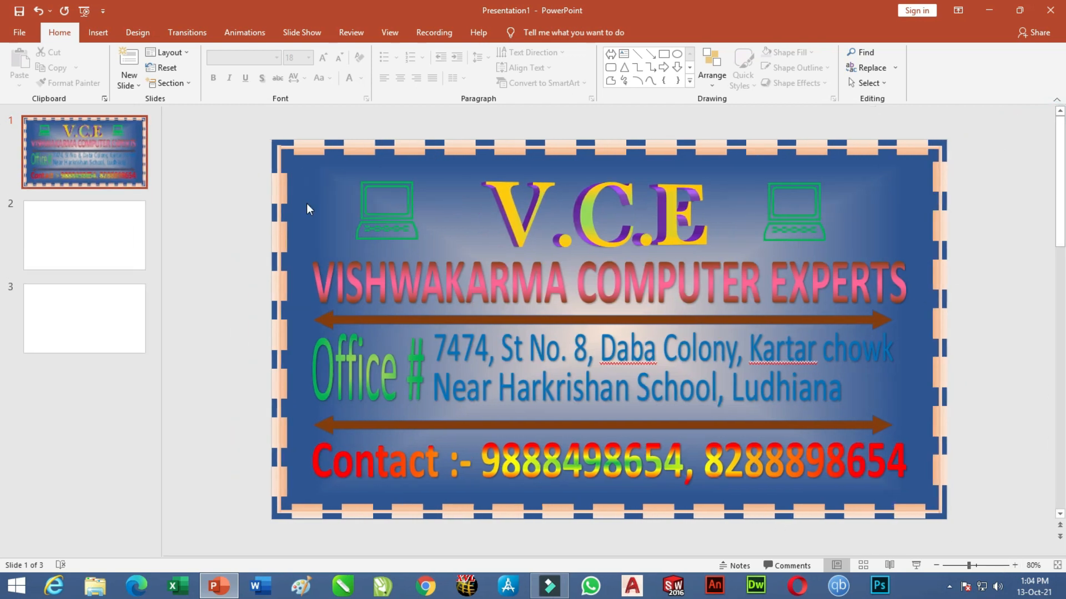
pyautogui.click(249, 35)
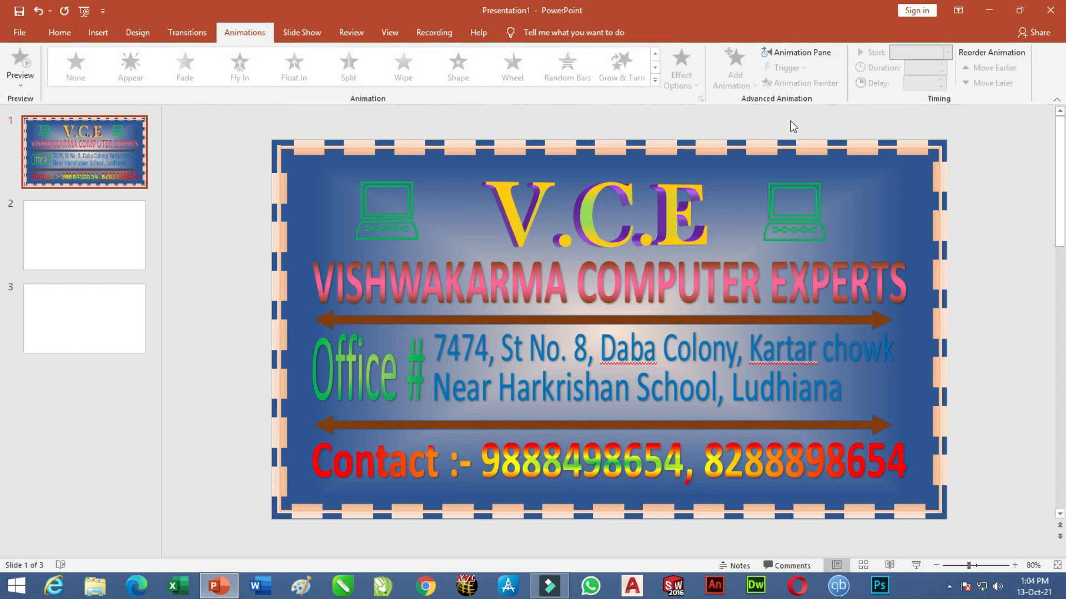
pyautogui.click(806, 55)
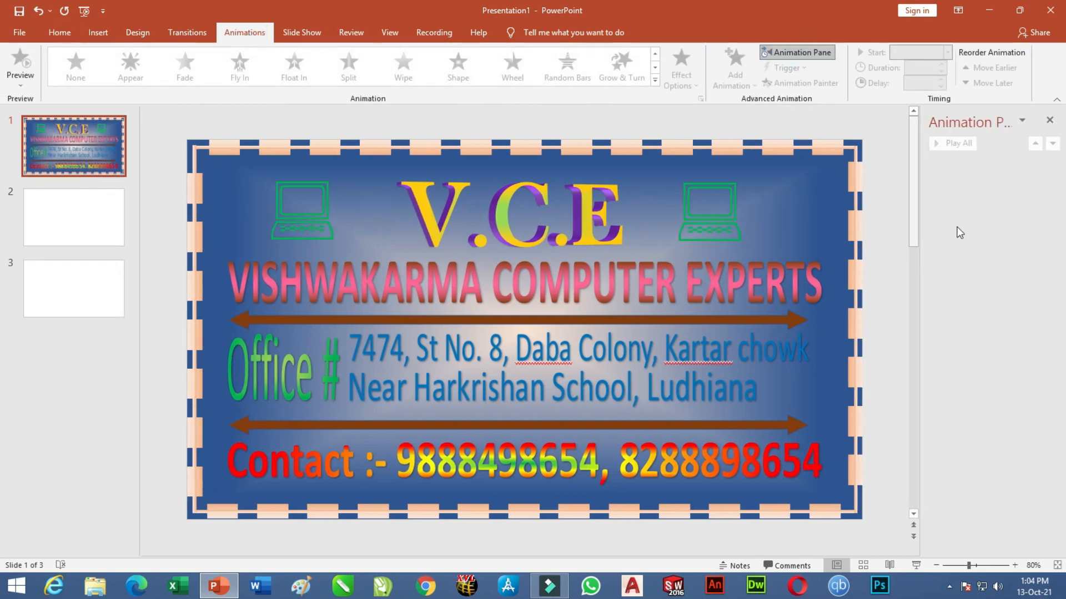
pyautogui.moveTo(922, 290); pyautogui.dragTo(886, 292)
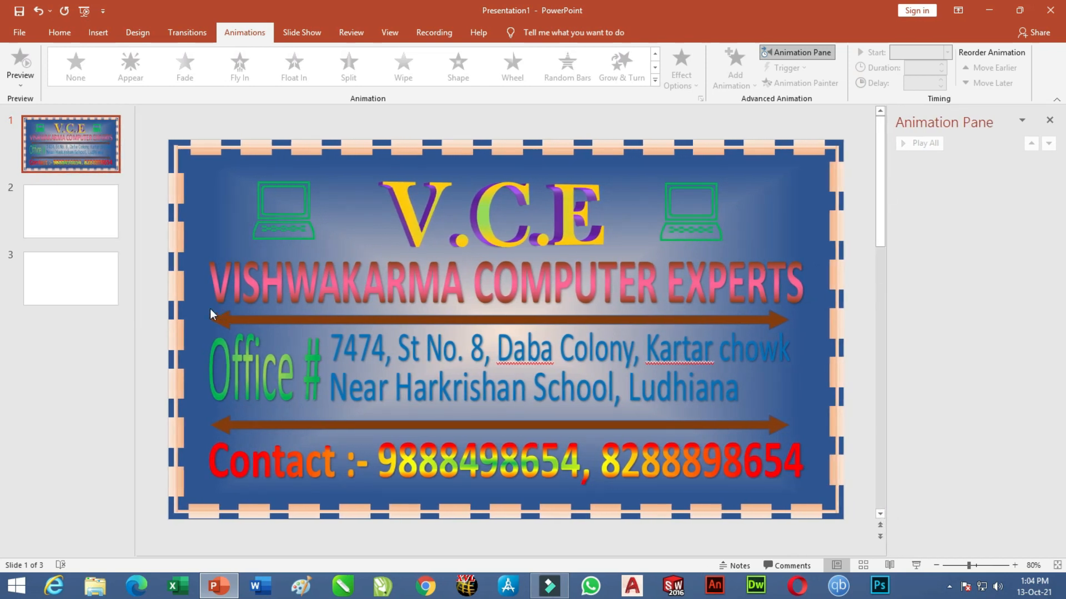
# Delete blank slides 3 and 2 from the thumbnail list.
pyautogui.rightClick(80, 276)
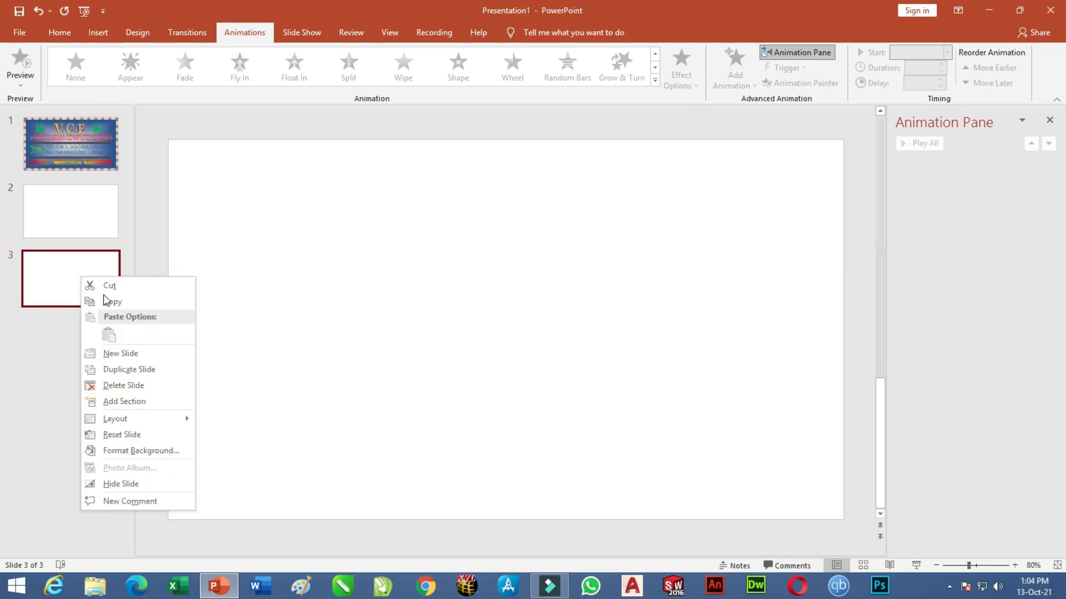
pyautogui.click(117, 387)
pyautogui.rightClick(69, 217)
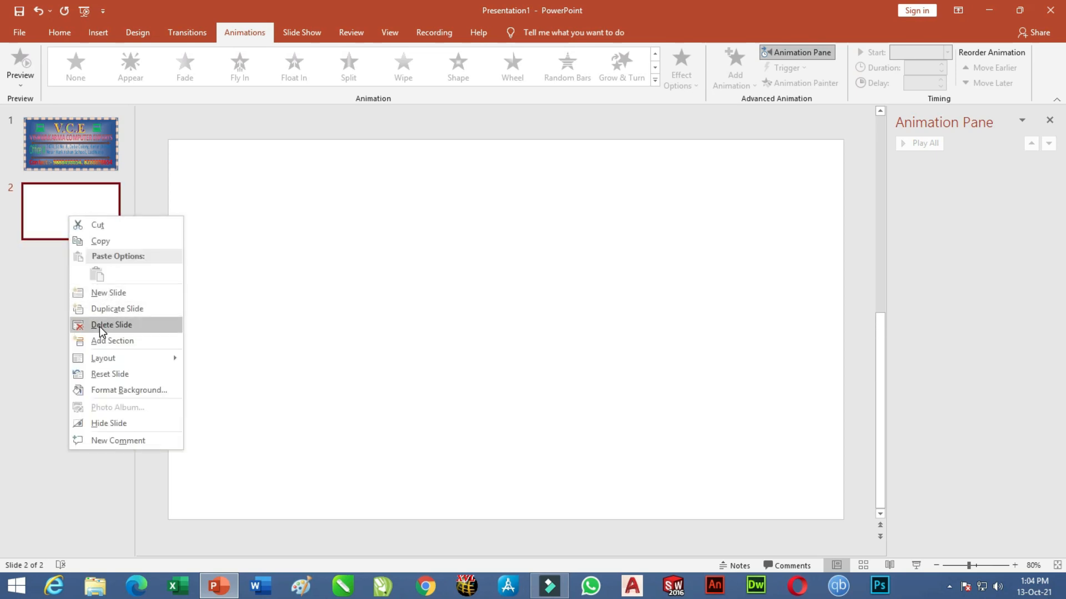
pyautogui.click(101, 327)
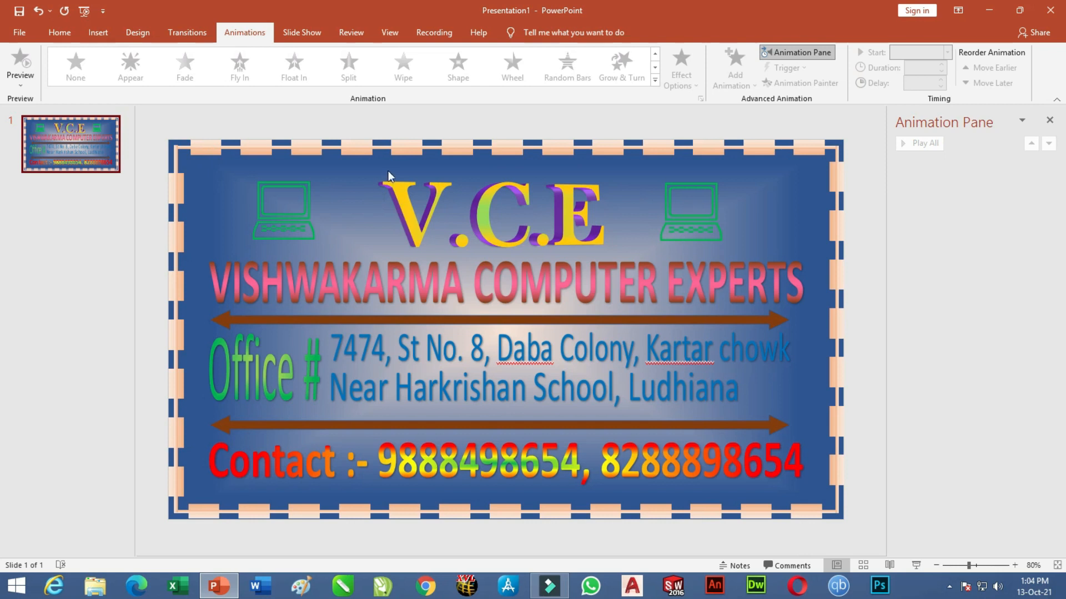
pyautogui.moveTo(403, 151); pyautogui.dragTo(403, 158)
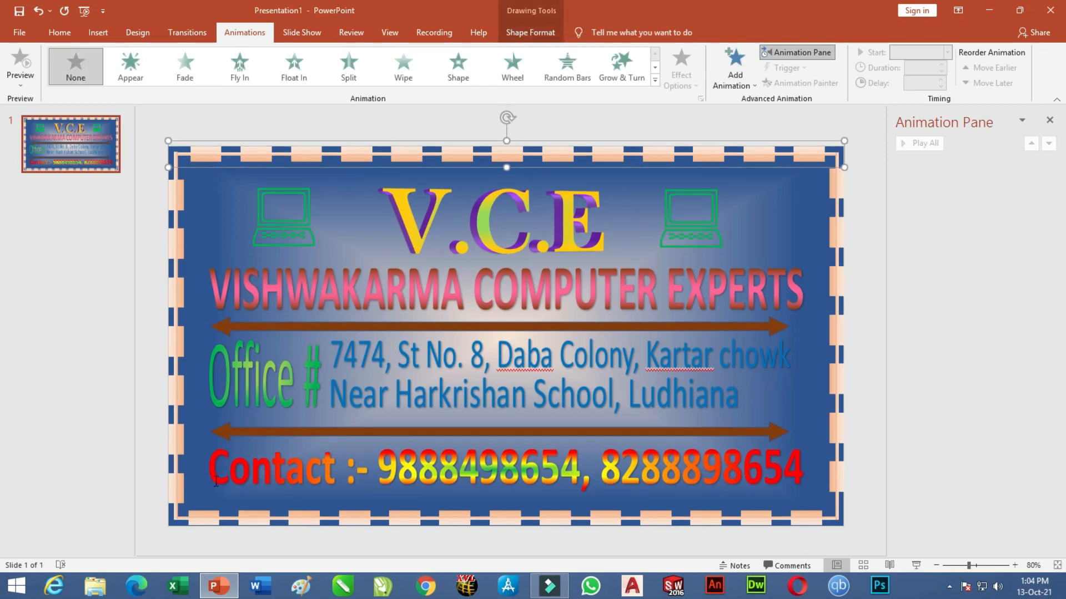
# Give the top strip a Fly In entrance starting After Previous with 01.00 duration.
pyautogui.click(656, 82)
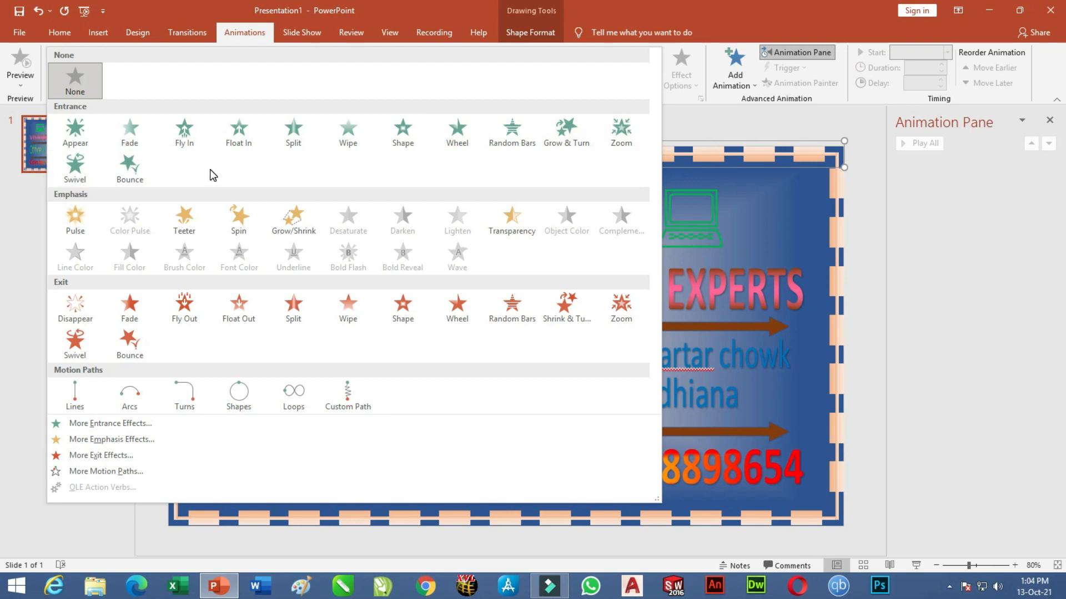
pyautogui.click(114, 425)
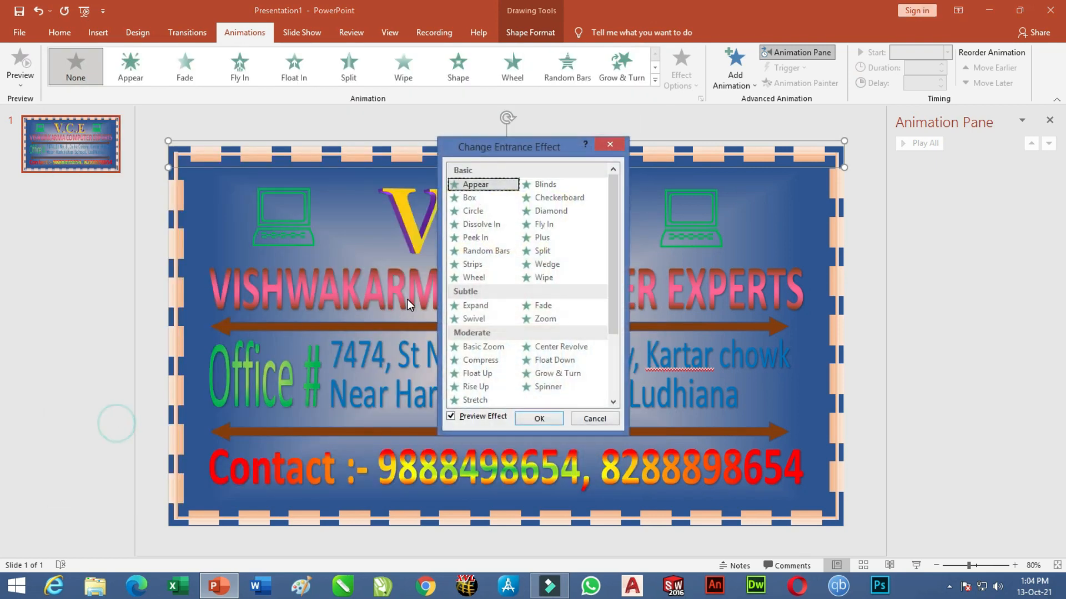
pyautogui.click(546, 227)
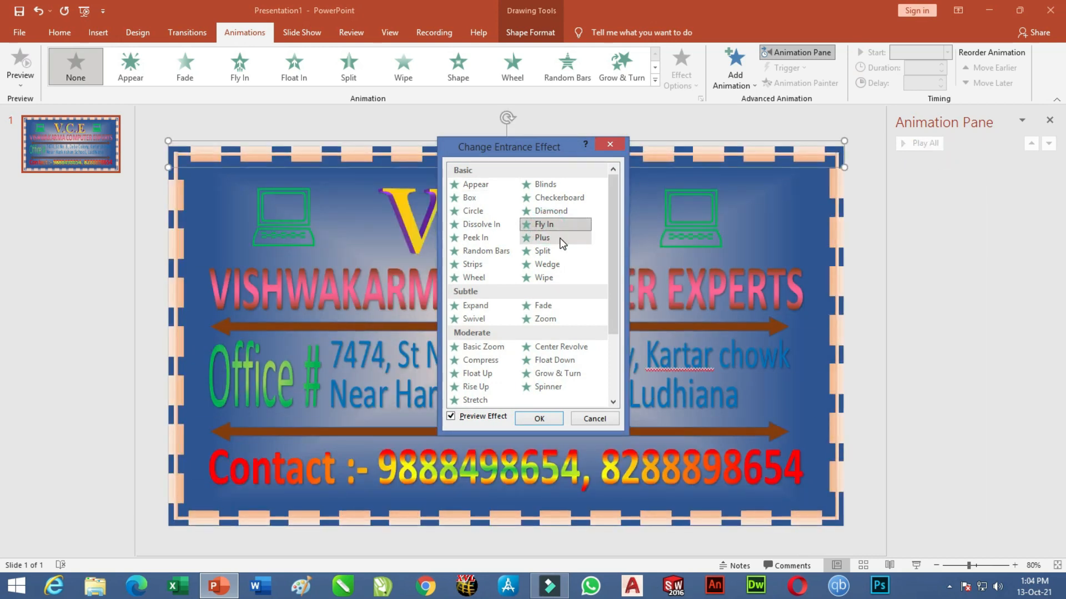
pyautogui.click(538, 420)
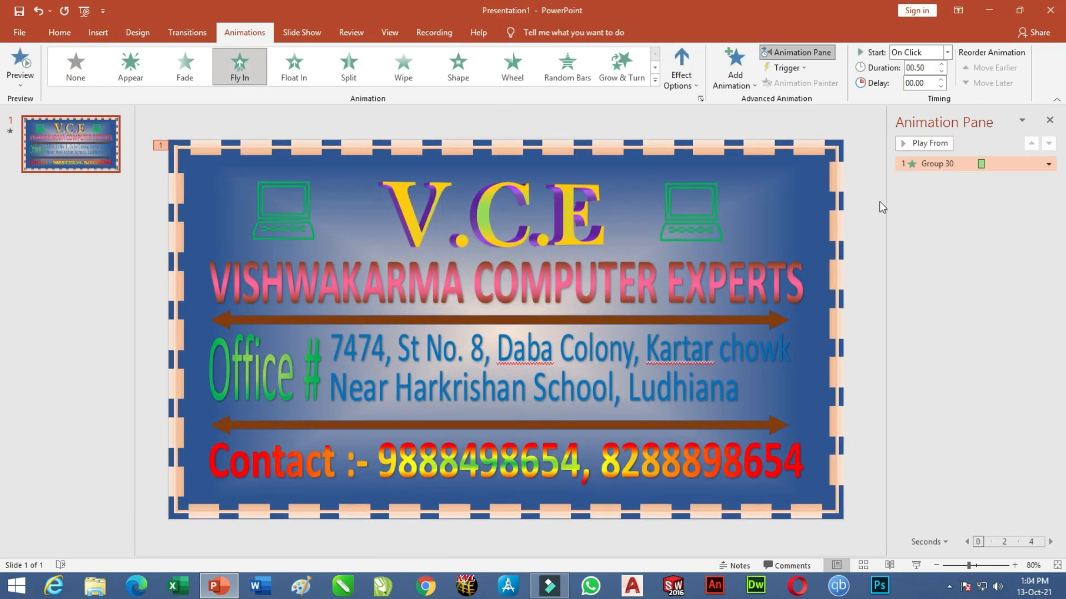
pyautogui.click(946, 52)
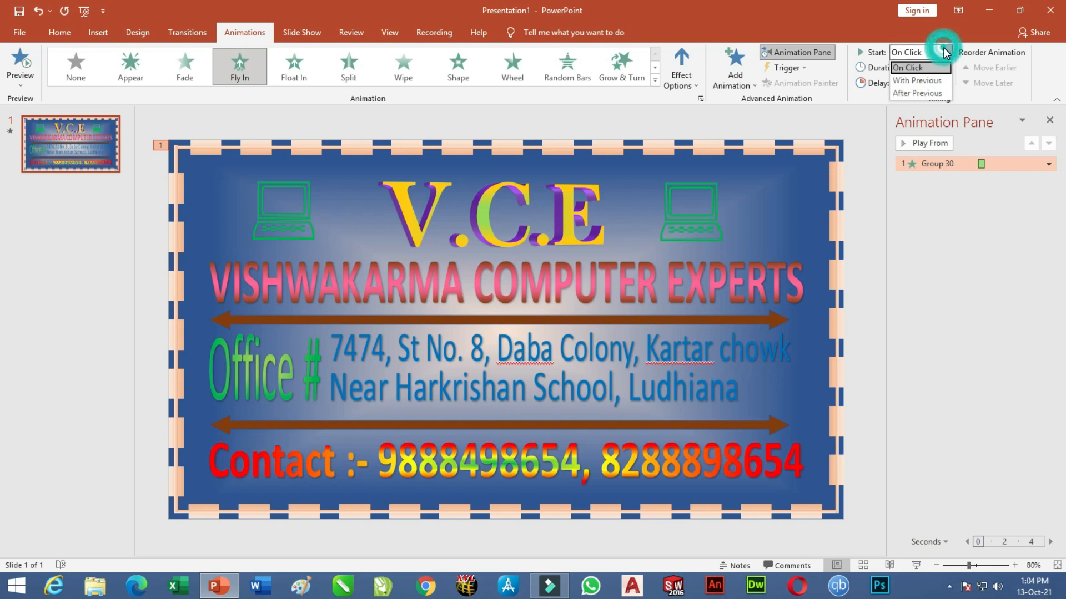
pyautogui.click(921, 93)
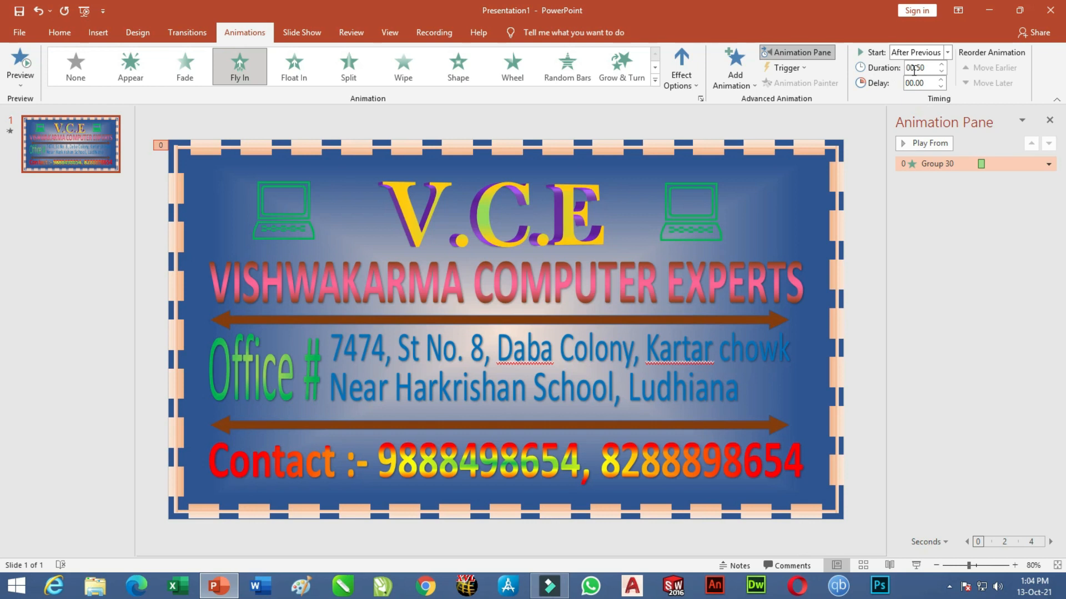
pyautogui.click(942, 65)
pyautogui.click(942, 65)
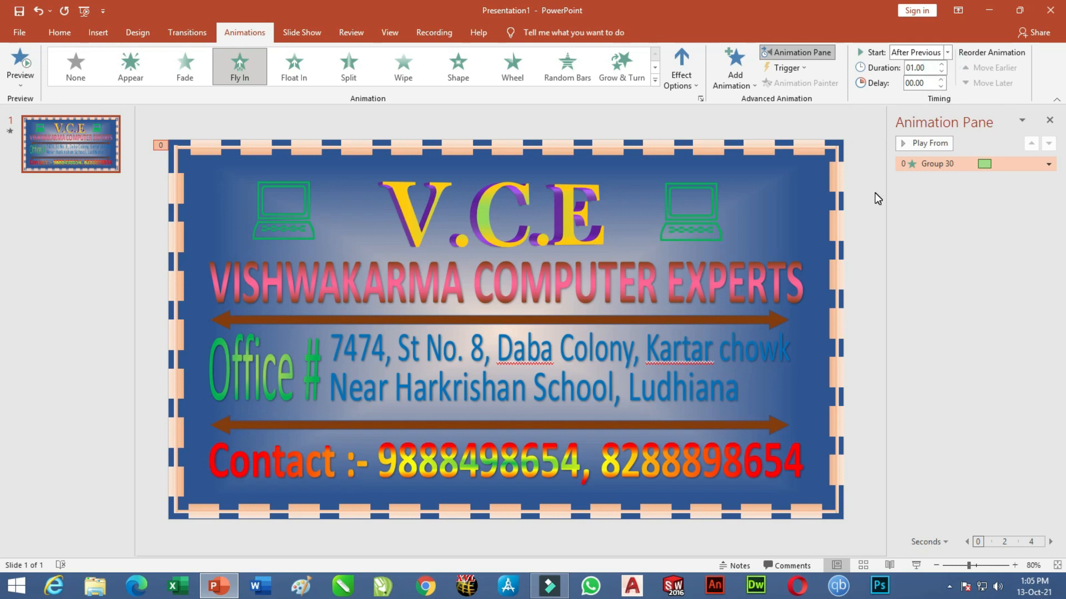
# Give the right border strip a 1-second Fly In From Left, starting After Previous.
pyautogui.click(841, 181)
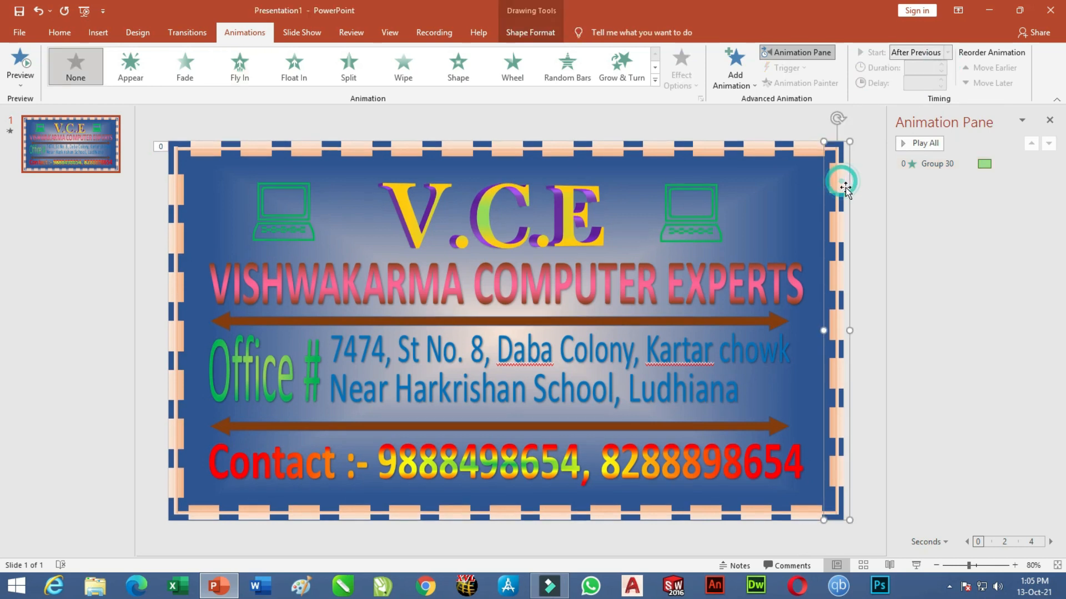
pyautogui.click(655, 80)
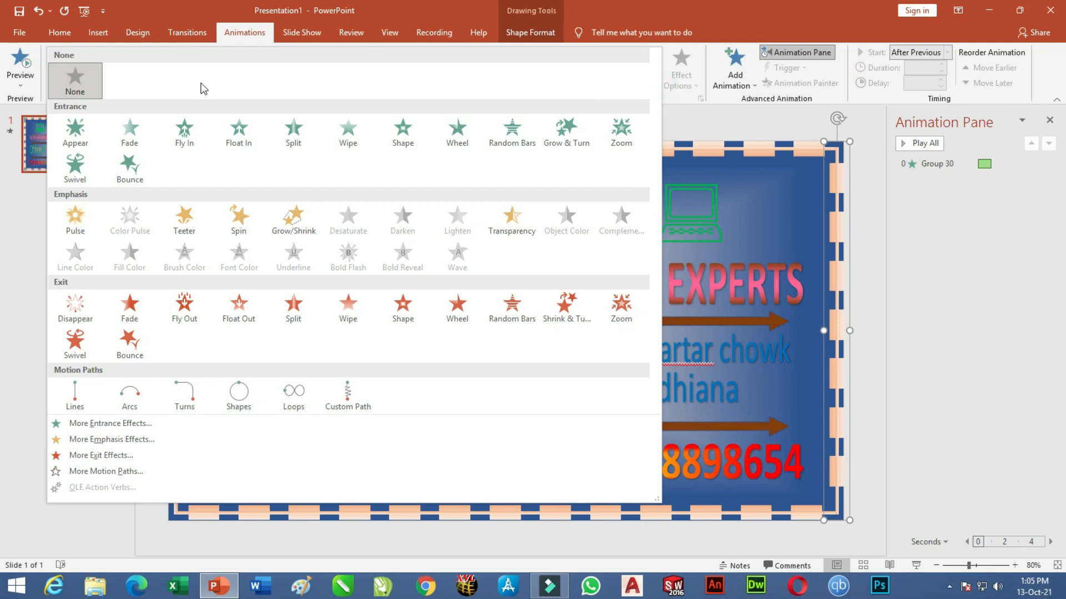
pyautogui.click(183, 131)
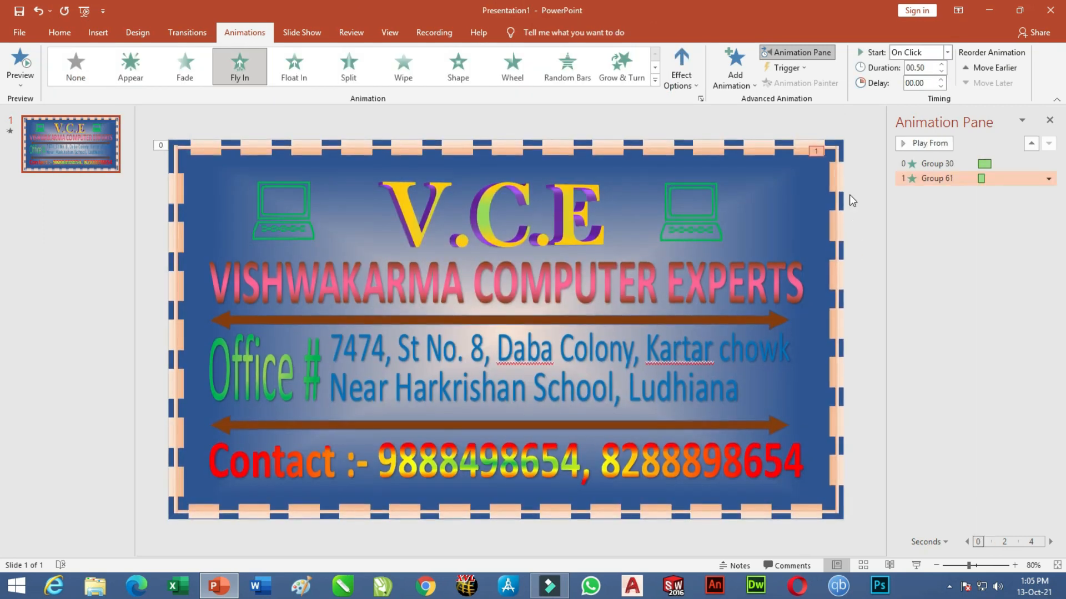
pyautogui.click(693, 86)
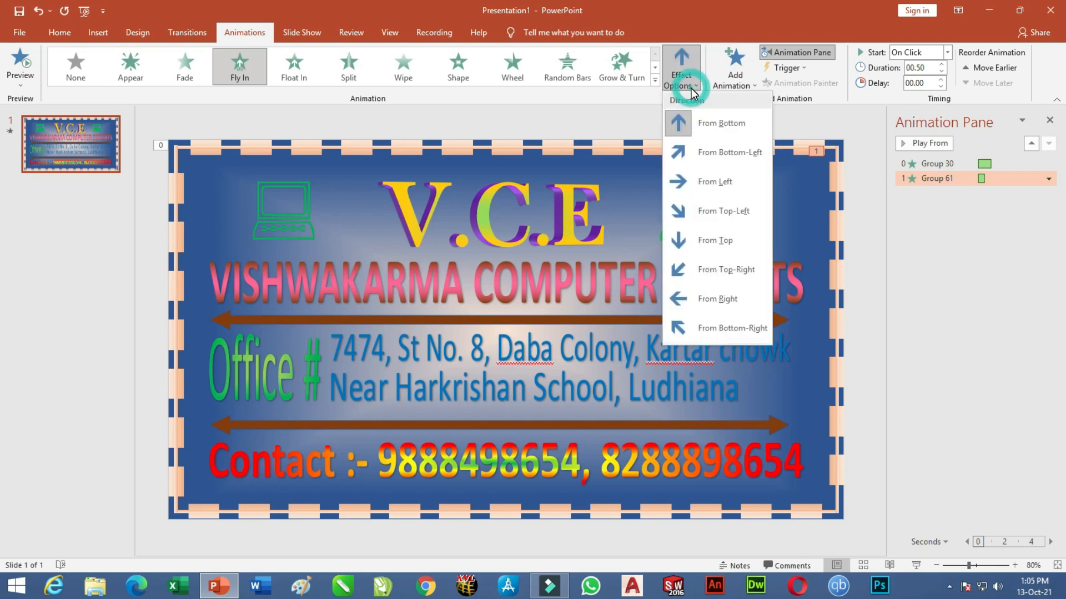
pyautogui.click(678, 183)
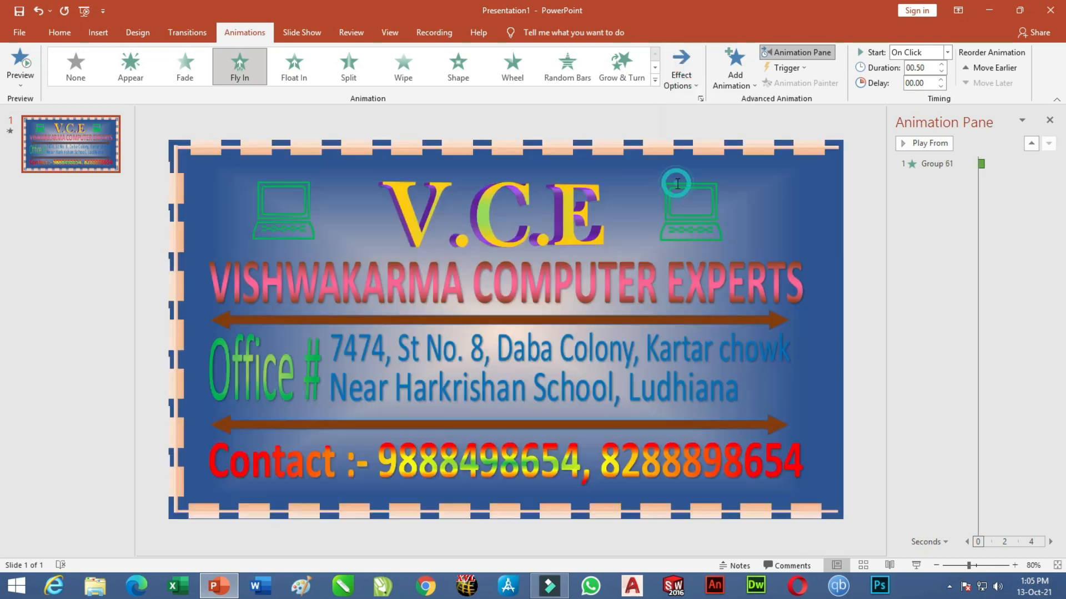
pyautogui.click(943, 65)
pyautogui.click(943, 65)
pyautogui.click(947, 52)
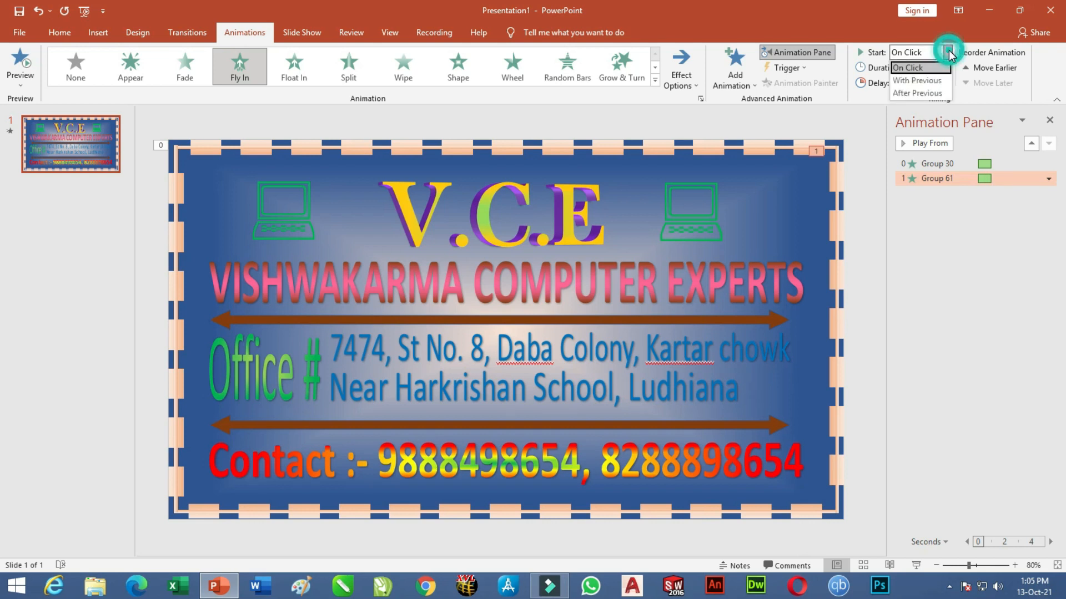
pyautogui.click(923, 94)
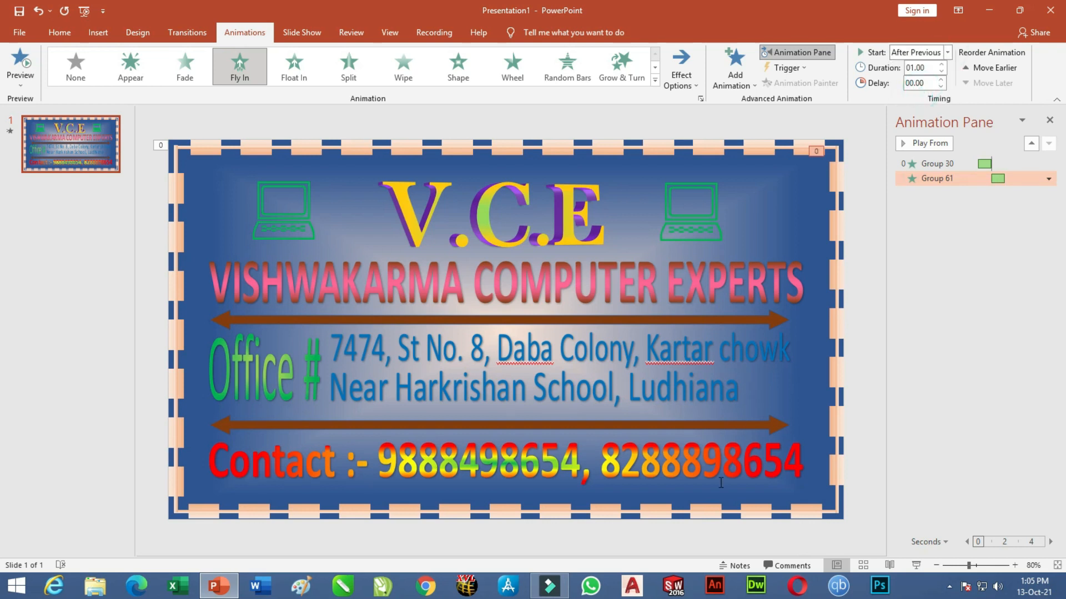
# Give the bottom border a 1-second Fly In From Top, starting After Previous.
pyautogui.click(703, 509)
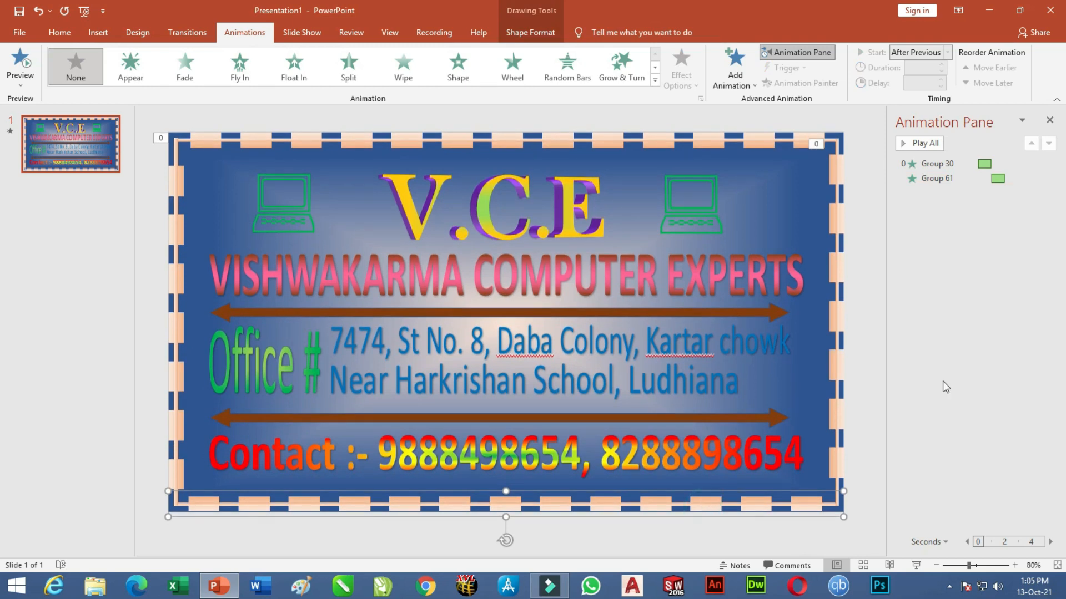
pyautogui.click(735, 69)
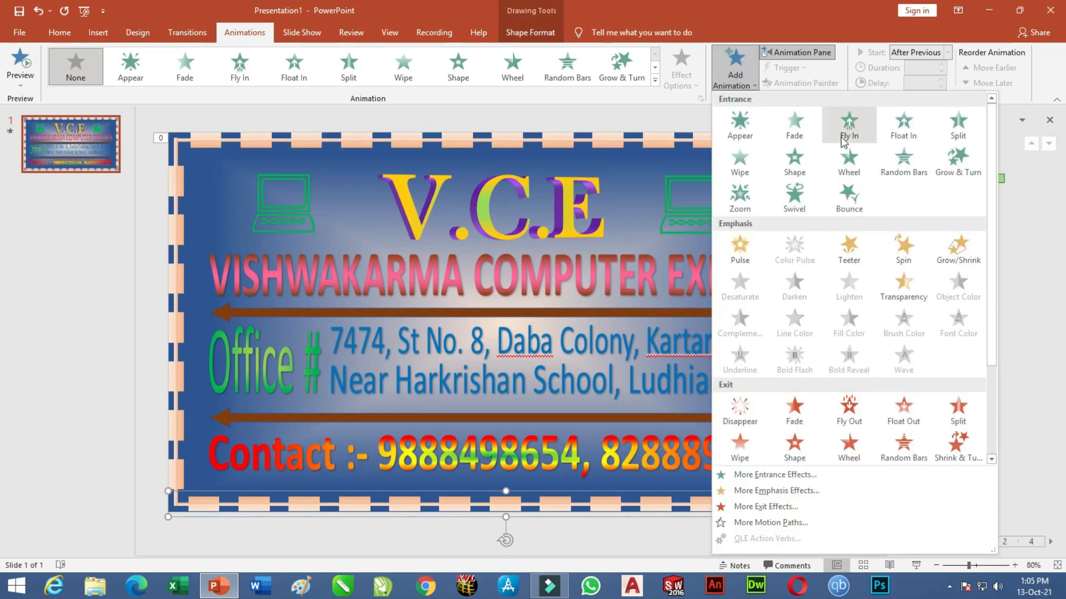
pyautogui.click(857, 130)
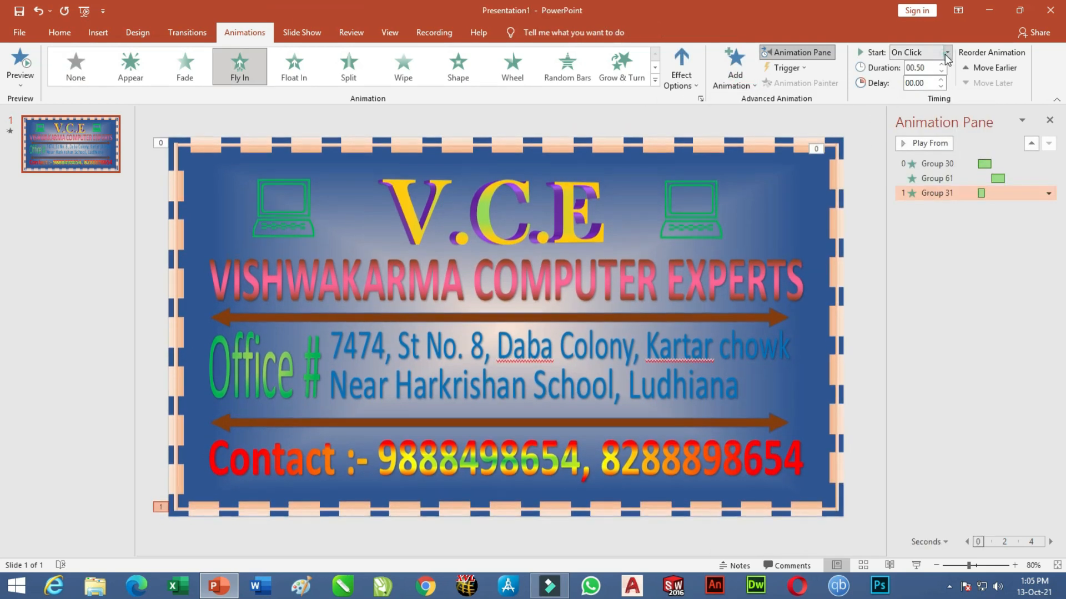
pyautogui.click(947, 53)
pyautogui.click(917, 93)
pyautogui.click(942, 64)
pyautogui.click(942, 64)
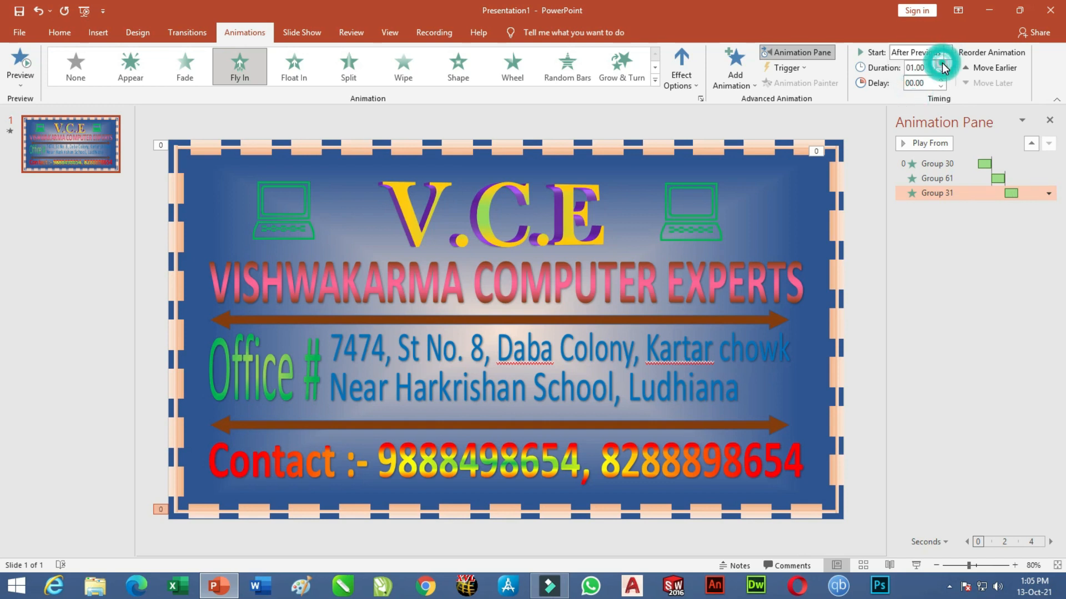
pyautogui.click(682, 80)
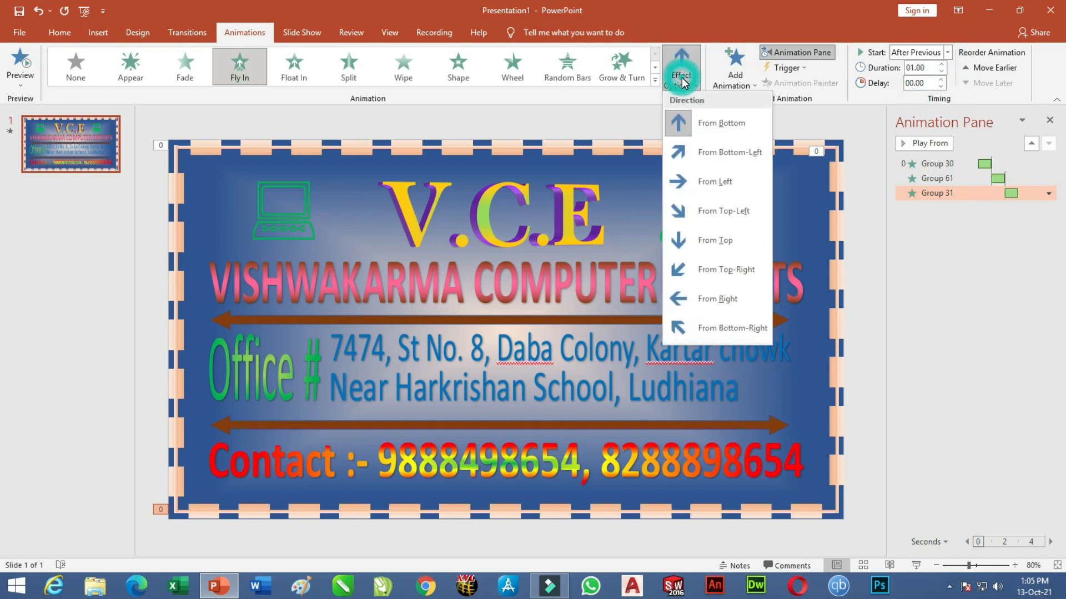
pyautogui.click(711, 240)
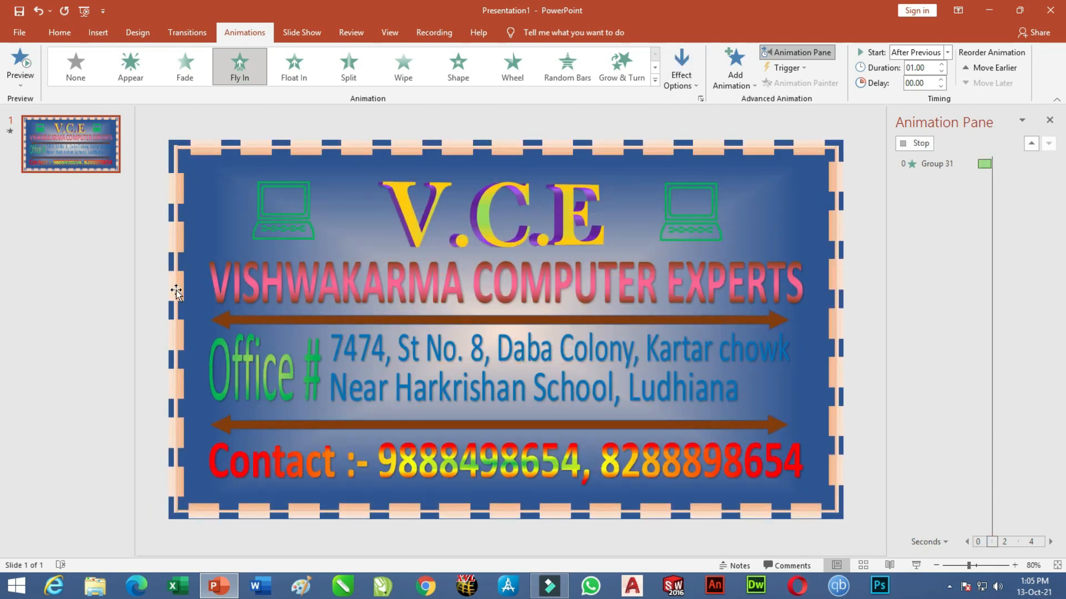
pyautogui.click(175, 290)
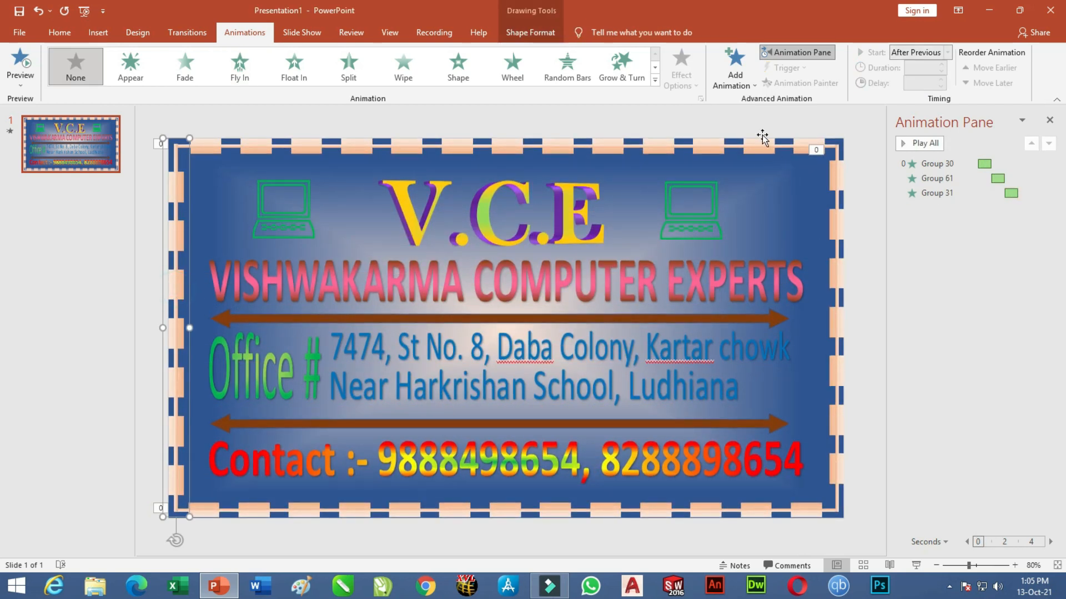
# Add a Fly In From Right entrance to the left border, starting After Previous.
pyautogui.click(738, 86)
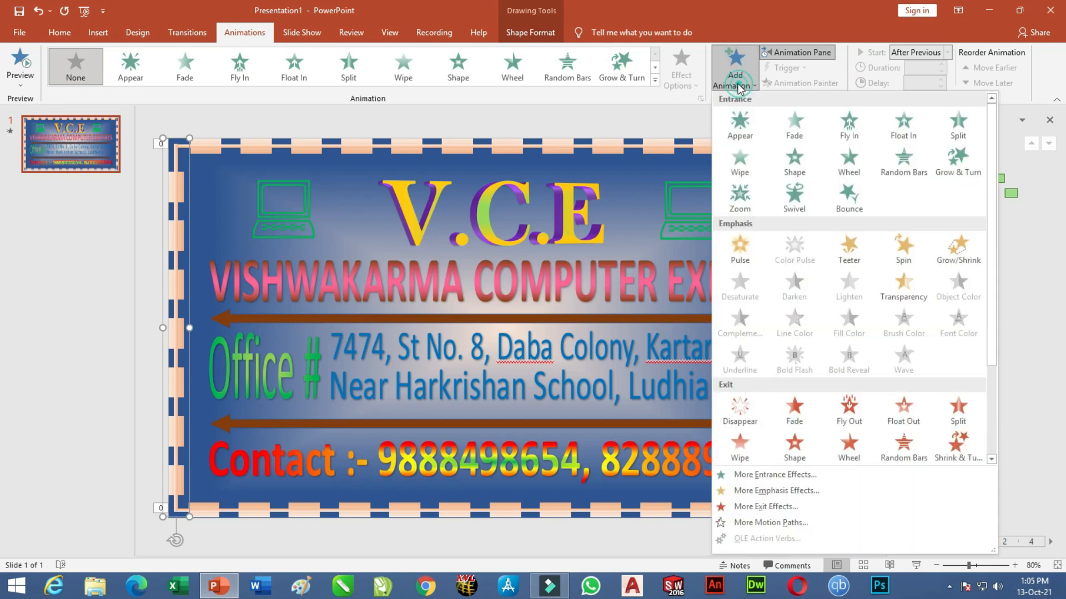
pyautogui.click(849, 128)
pyautogui.click(947, 51)
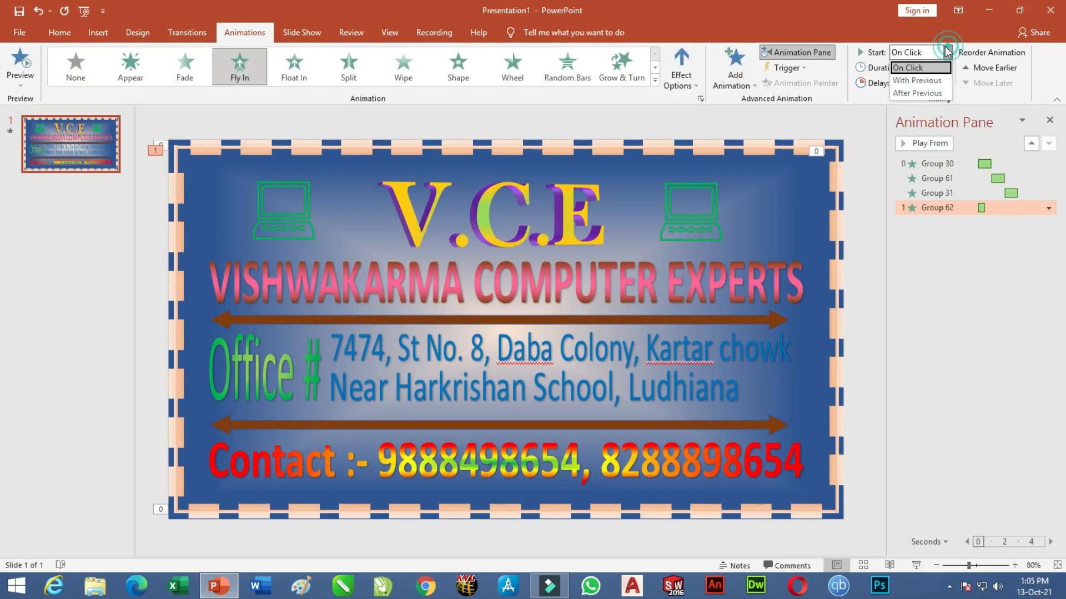
pyautogui.click(918, 91)
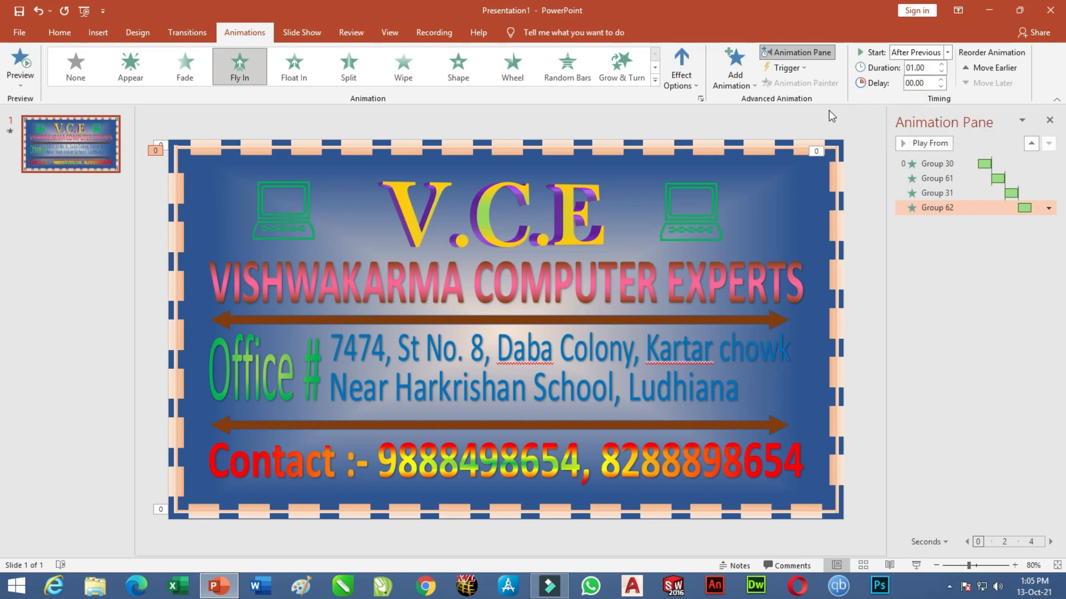
pyautogui.click(684, 82)
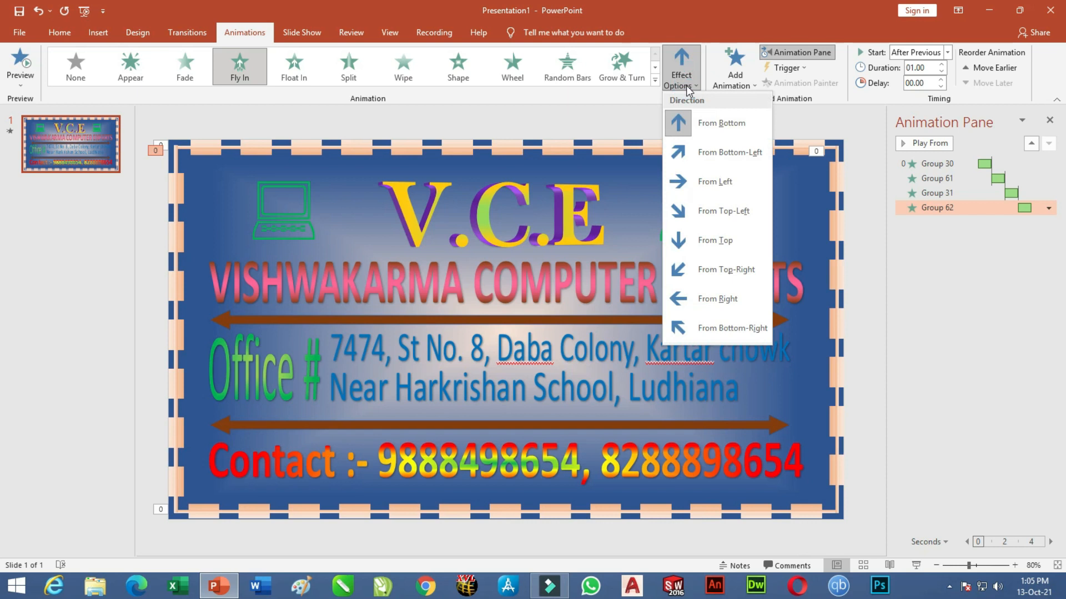
pyautogui.click(711, 298)
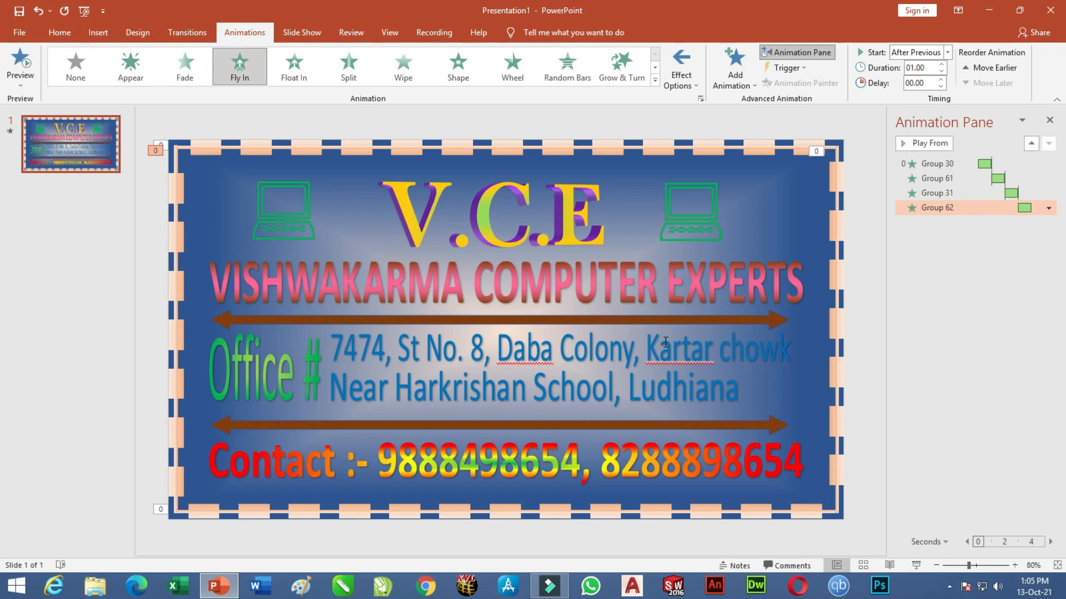
pyautogui.press('F5')
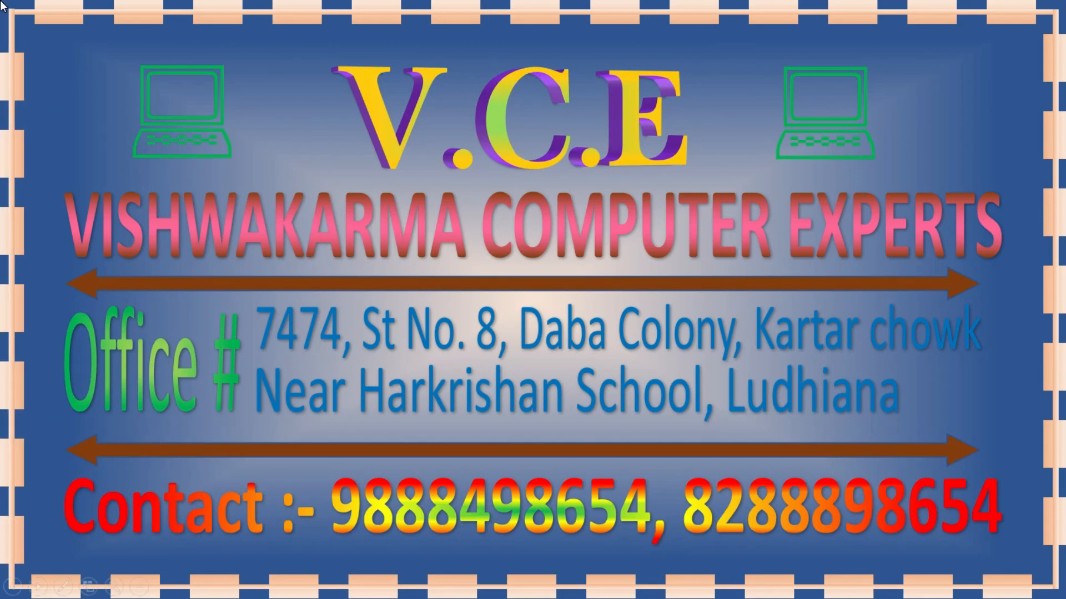
pyautogui.press('Escape')
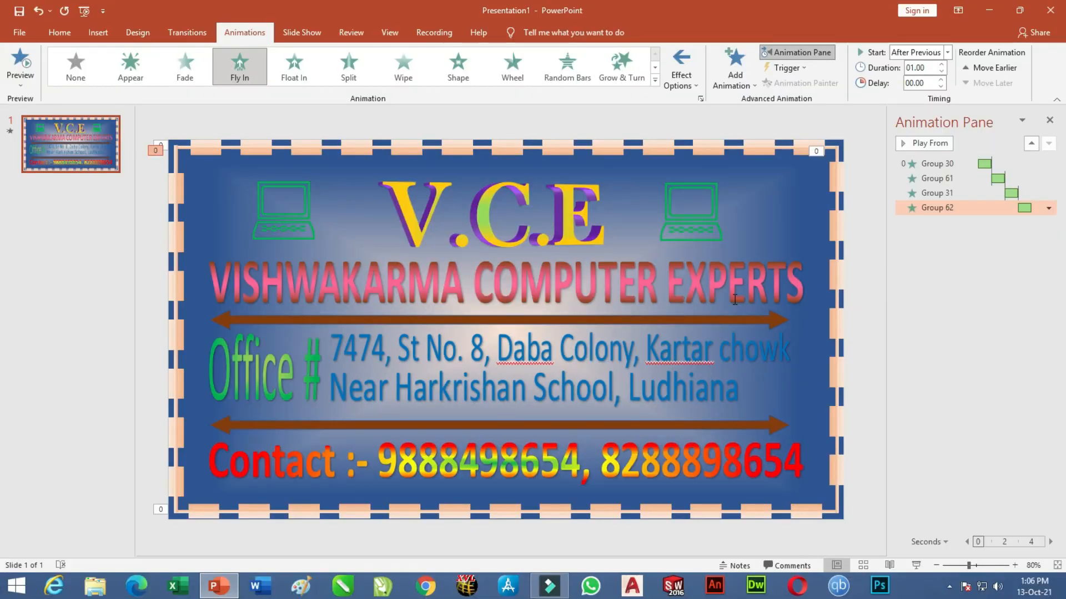
# Give the left laptop icon a Bounce entrance starting After Previous.
pyautogui.click(313, 213)
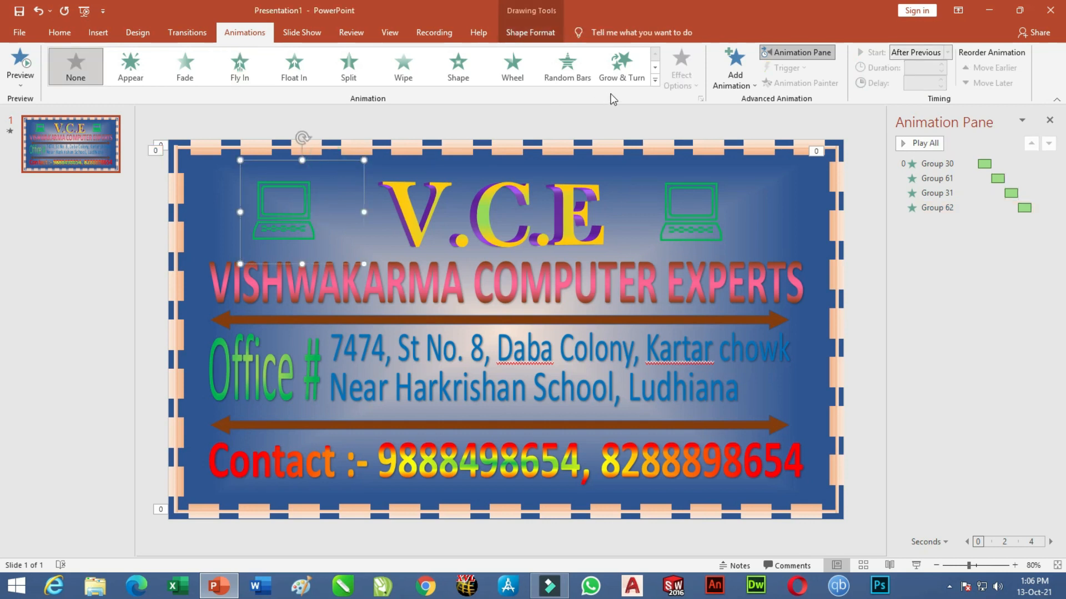
pyautogui.click(654, 79)
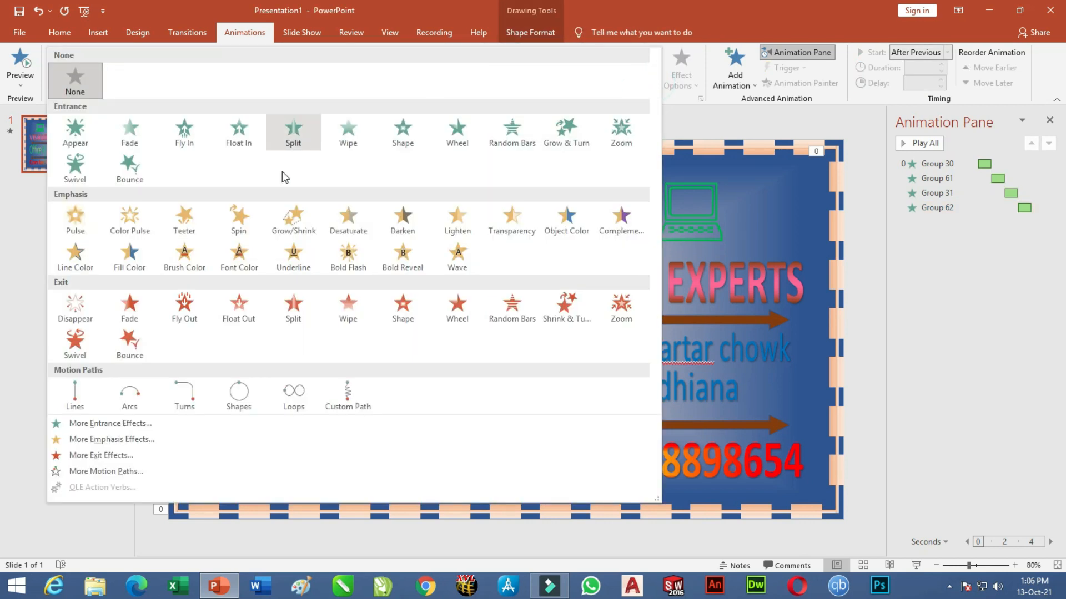
pyautogui.click(136, 159)
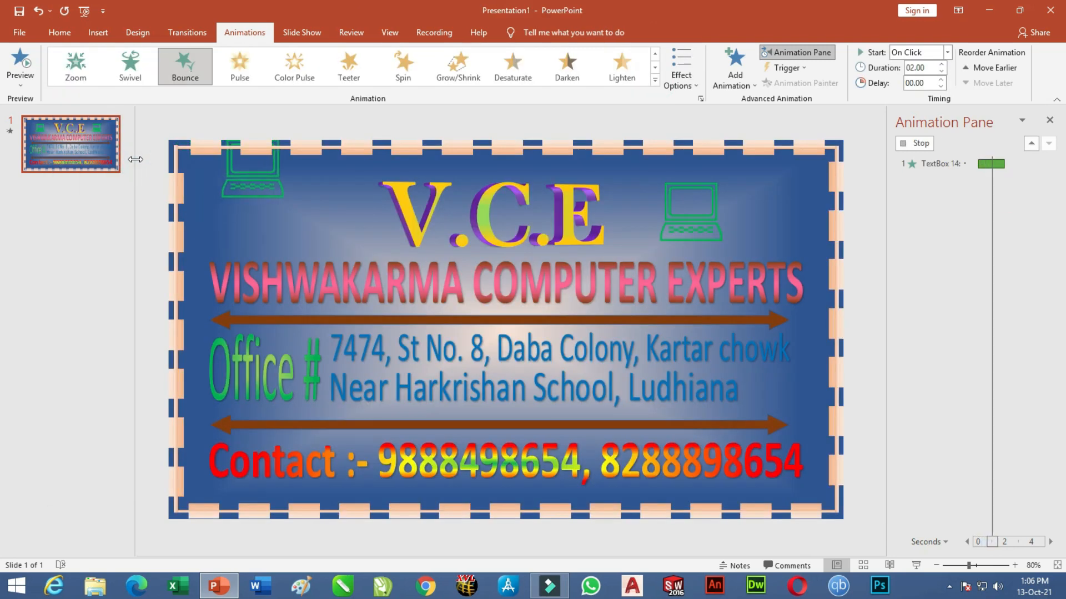
pyautogui.click(947, 52)
pyautogui.click(916, 93)
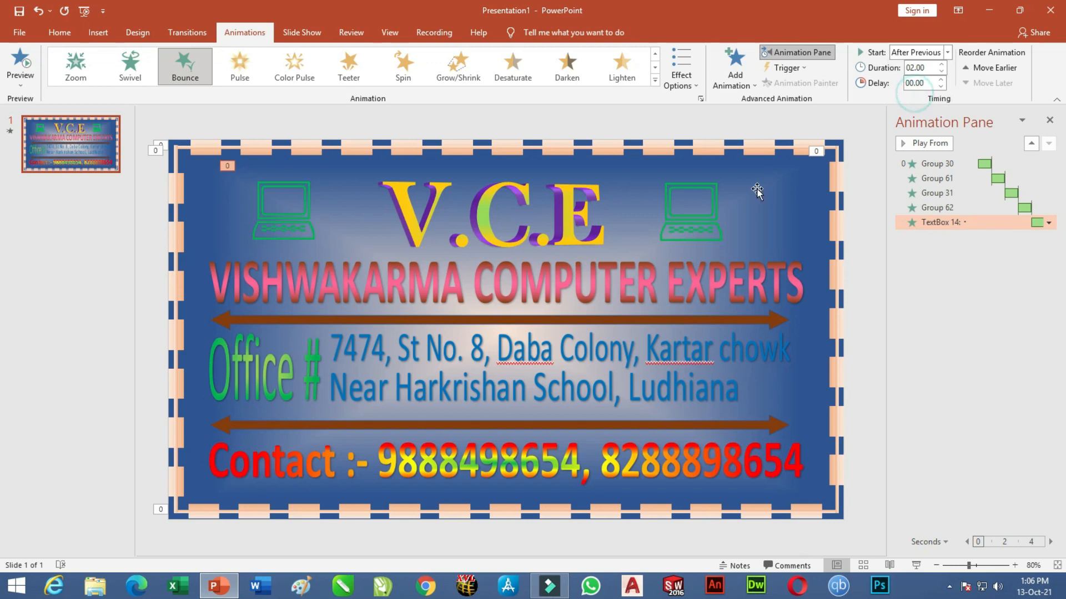
# Give the right laptop icon a Bounce entrance starting After Previous.
pyautogui.click(710, 196)
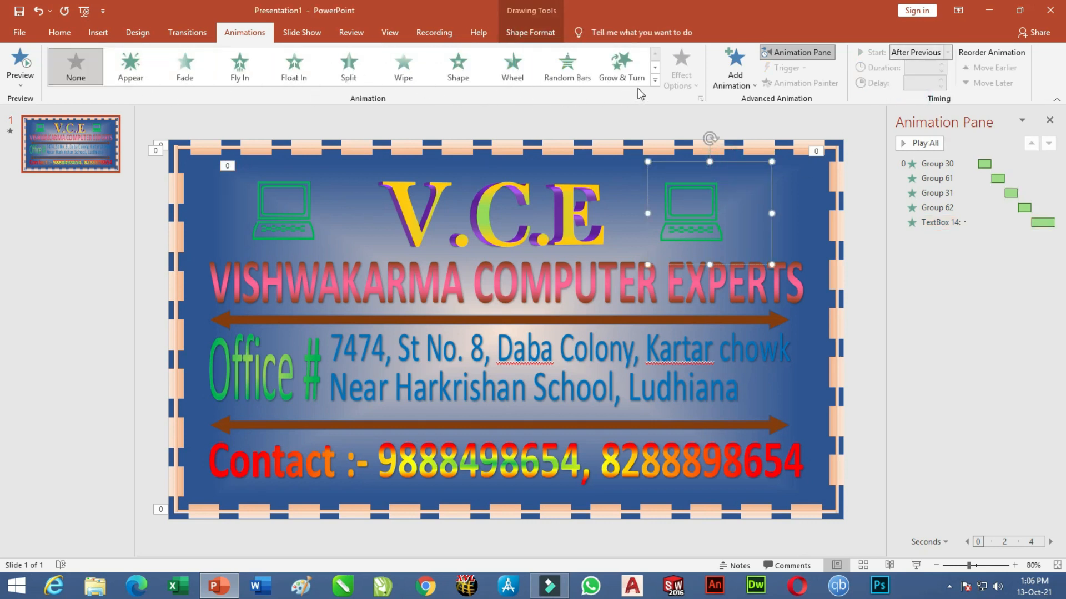
pyautogui.click(655, 79)
pyautogui.click(132, 182)
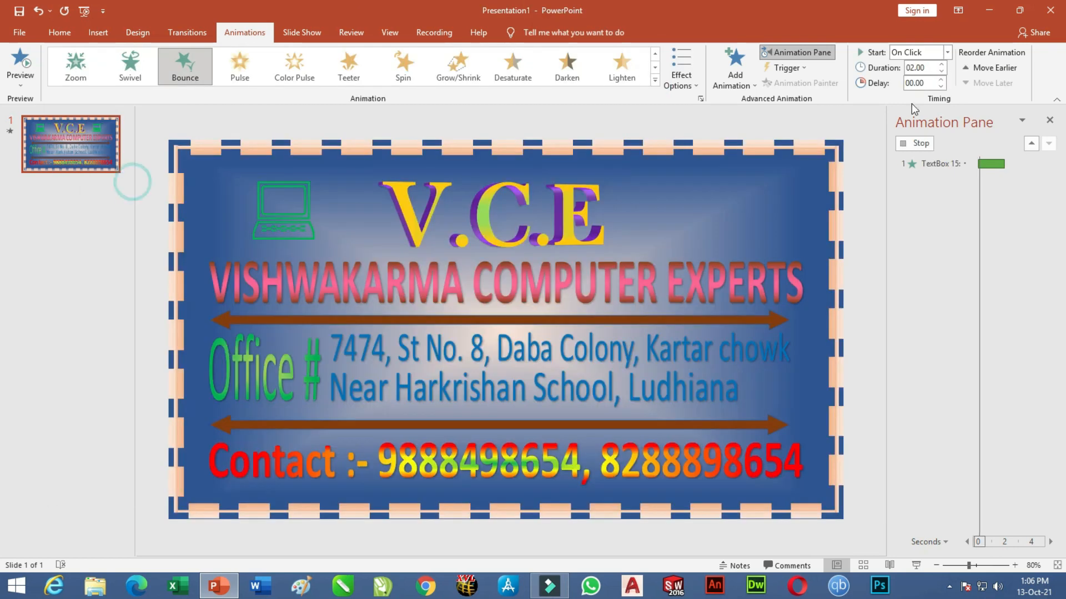
pyautogui.click(948, 52)
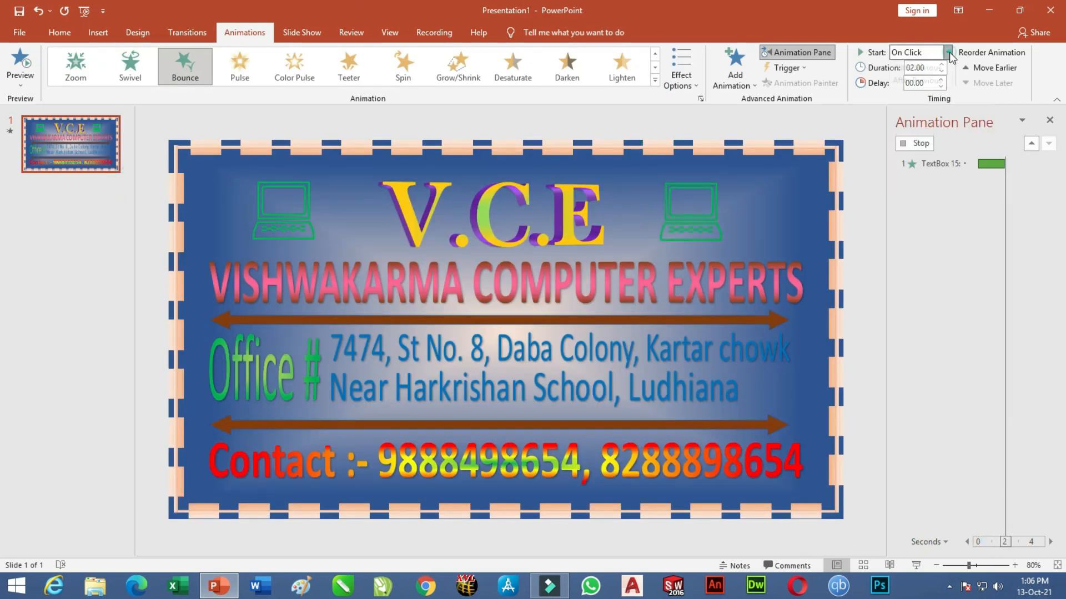
pyautogui.click(946, 83)
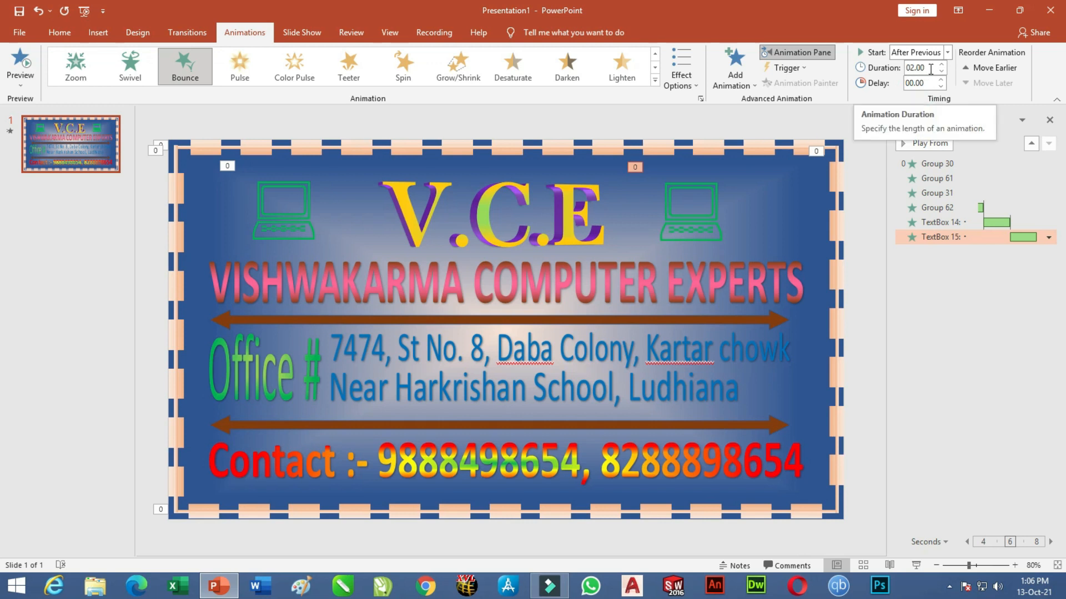
# Apply the Flip entrance to the whole V.C.E title box from the full entrance list.
pyautogui.click(604, 216)
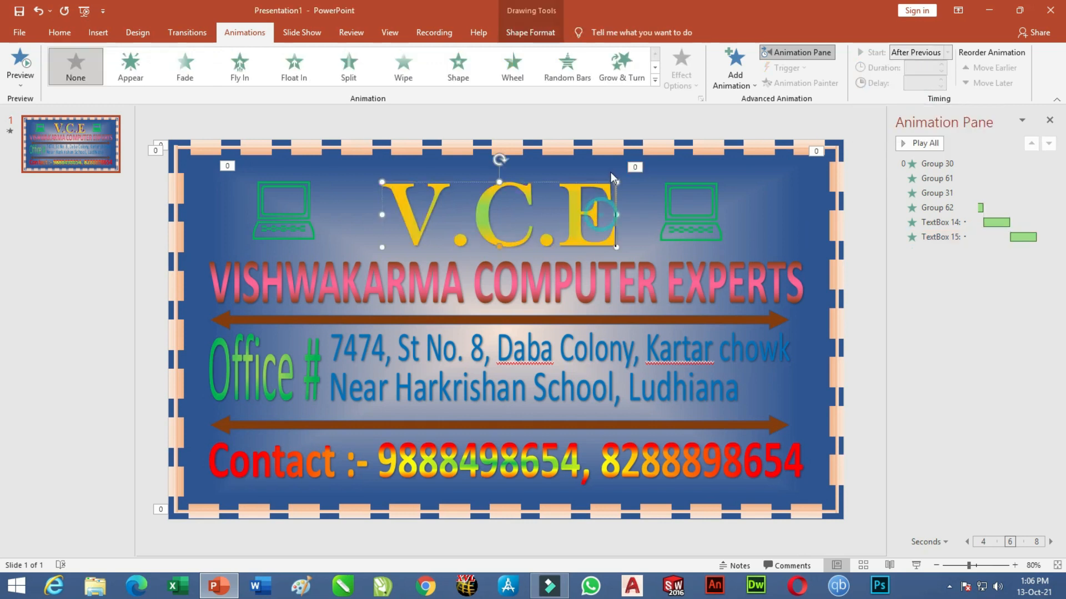
pyautogui.click(555, 180)
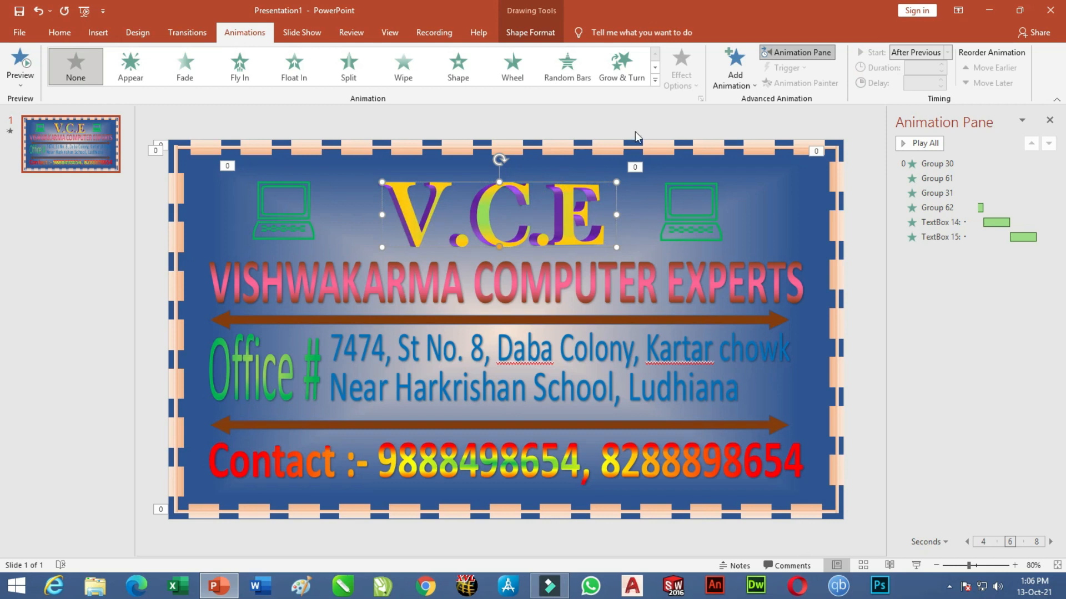
pyautogui.click(655, 80)
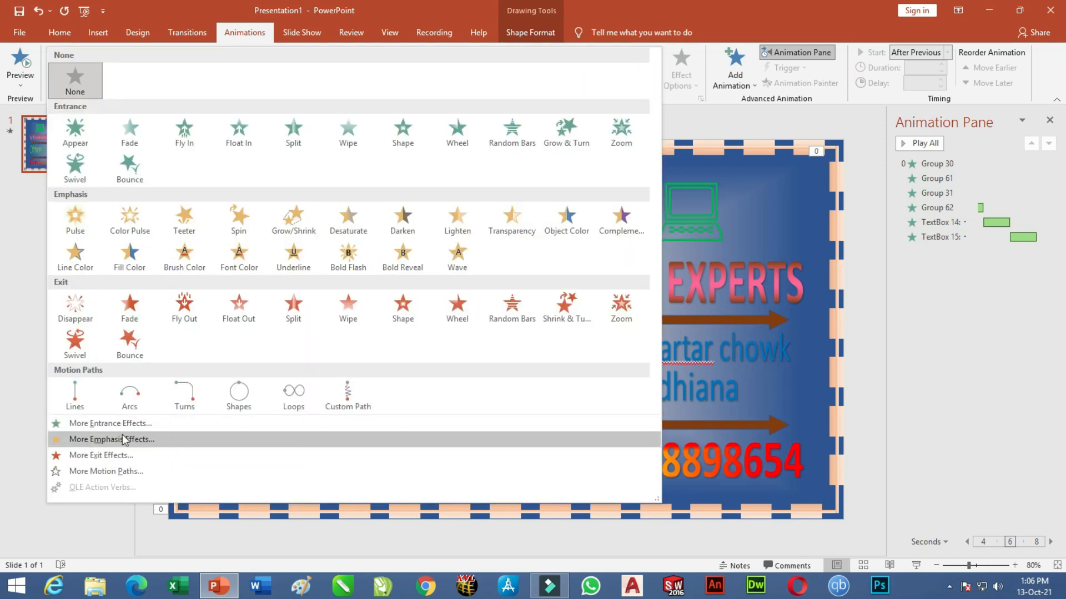
pyautogui.click(101, 423)
pyautogui.moveTo(615, 218); pyautogui.dragTo(627, 289)
pyautogui.moveTo(555, 150); pyautogui.dragTo(196, 124)
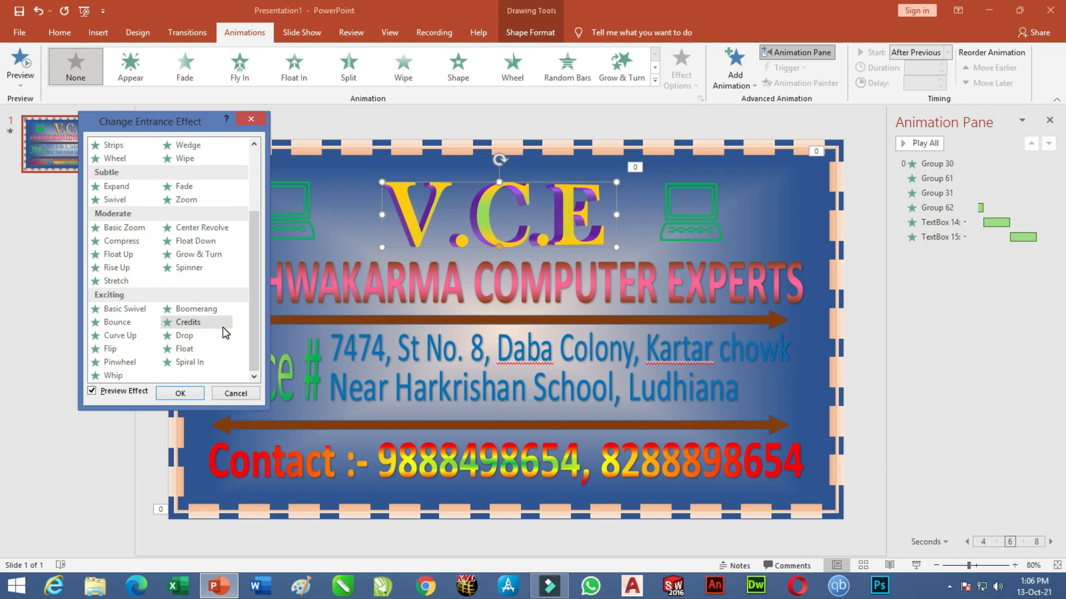
pyautogui.click(105, 349)
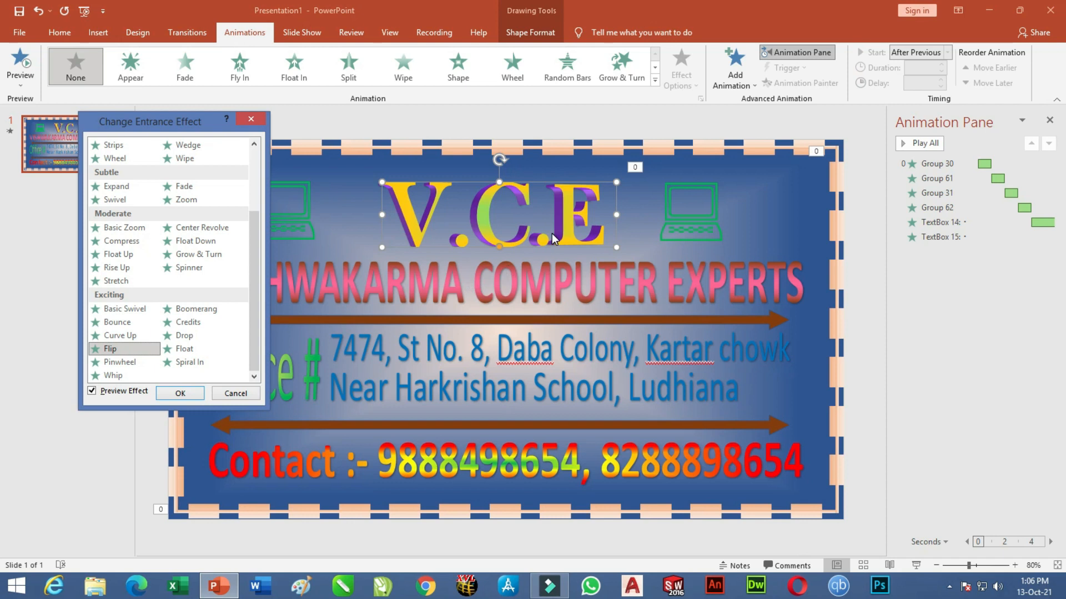
pyautogui.click(180, 394)
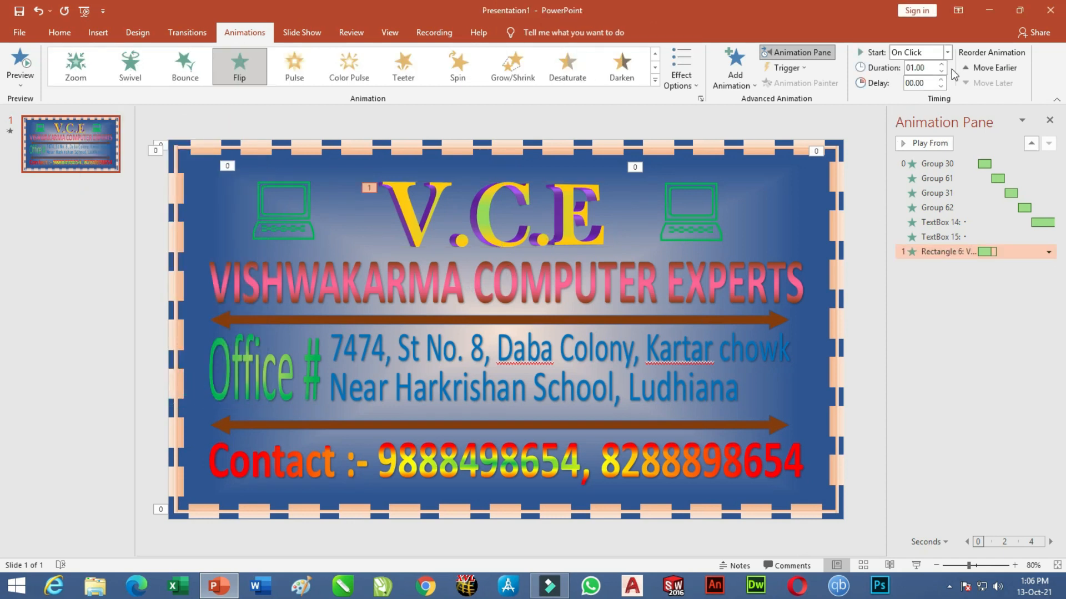
# Set the title's Flip to start After Previous with sequence All at Once.
pyautogui.click(947, 52)
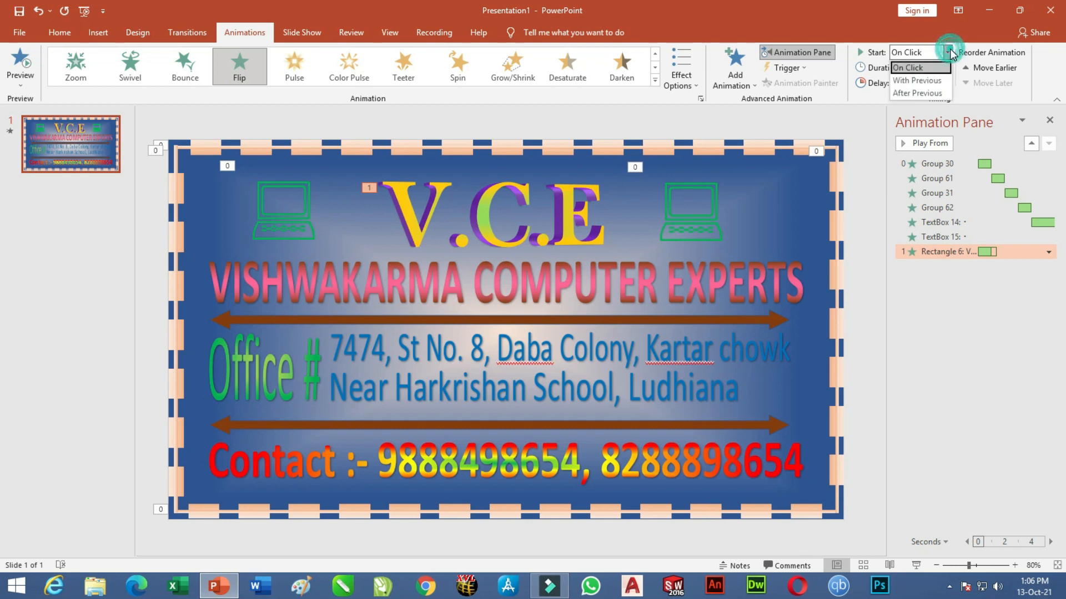
pyautogui.click(921, 92)
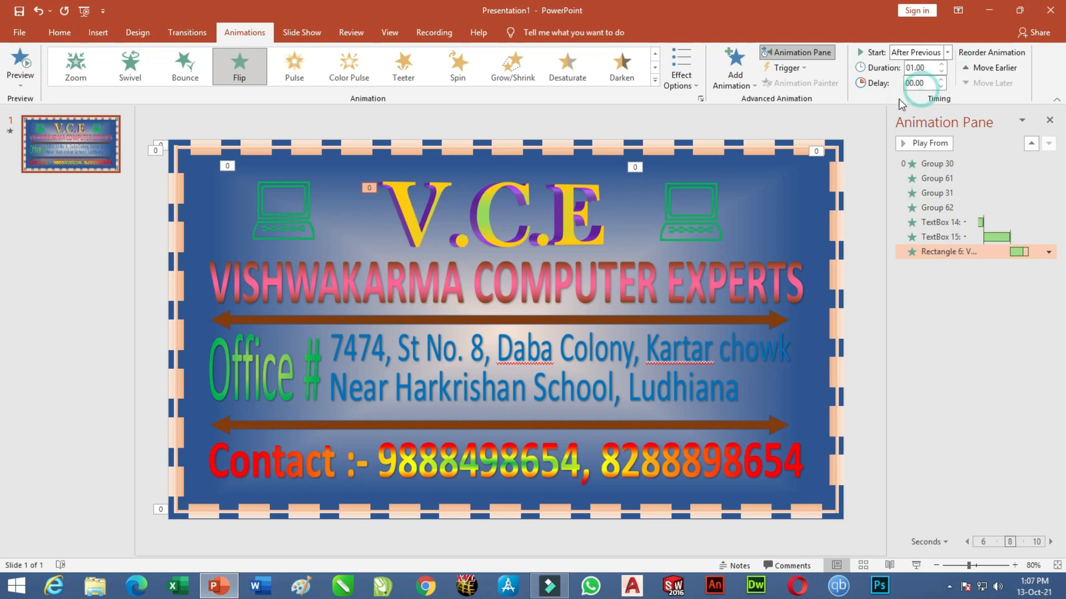
pyautogui.click(693, 88)
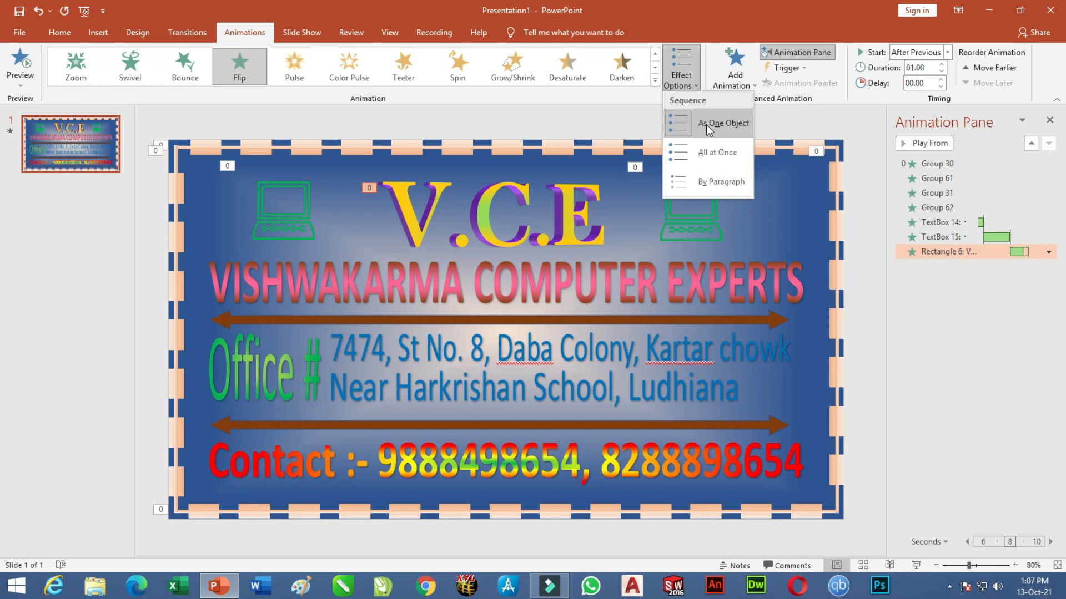
pyautogui.click(720, 152)
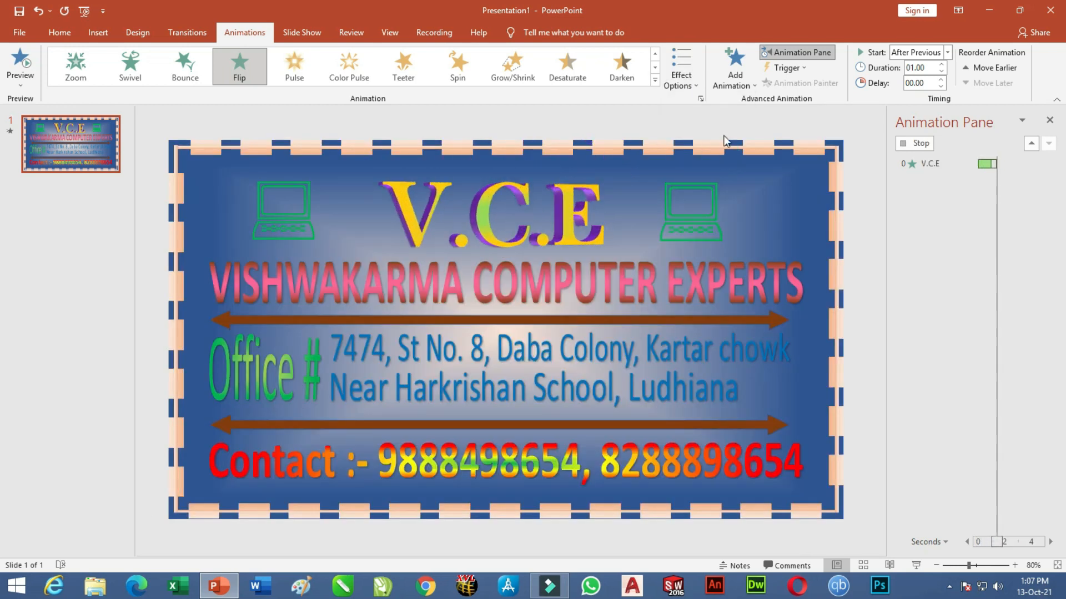
pyautogui.click(683, 81)
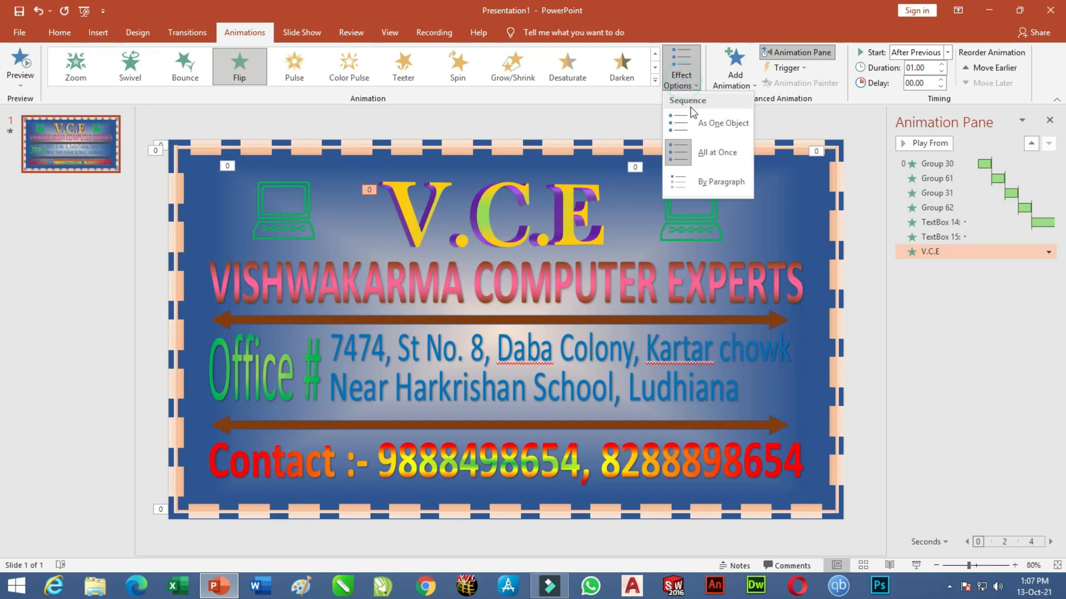
pyautogui.click(725, 185)
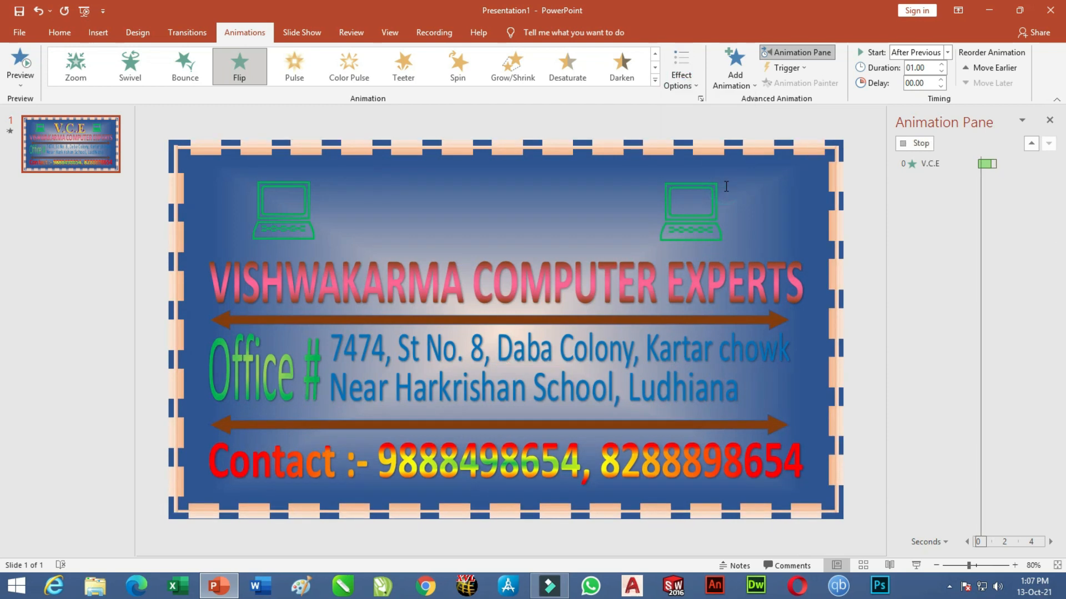
pyautogui.click(689, 81)
pyautogui.click(722, 158)
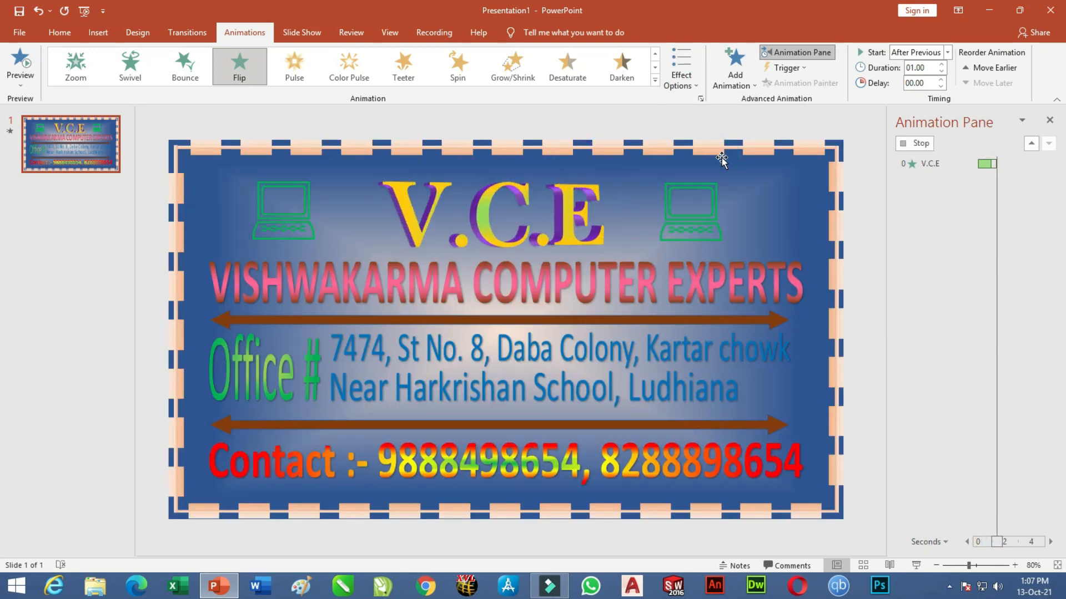
# Try Grow & Turn, Random Bars, Wheel, Shape and Wipe entrances on the VISHWAKARMA COMPUTER EXPERTS heading.
pyautogui.click(658, 288)
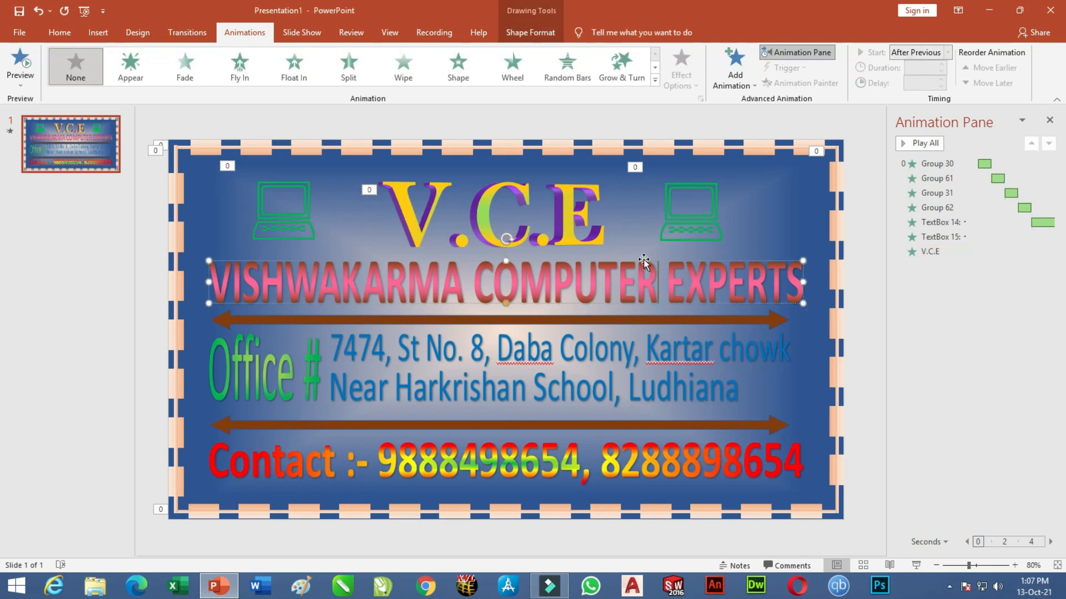
pyautogui.click(643, 75)
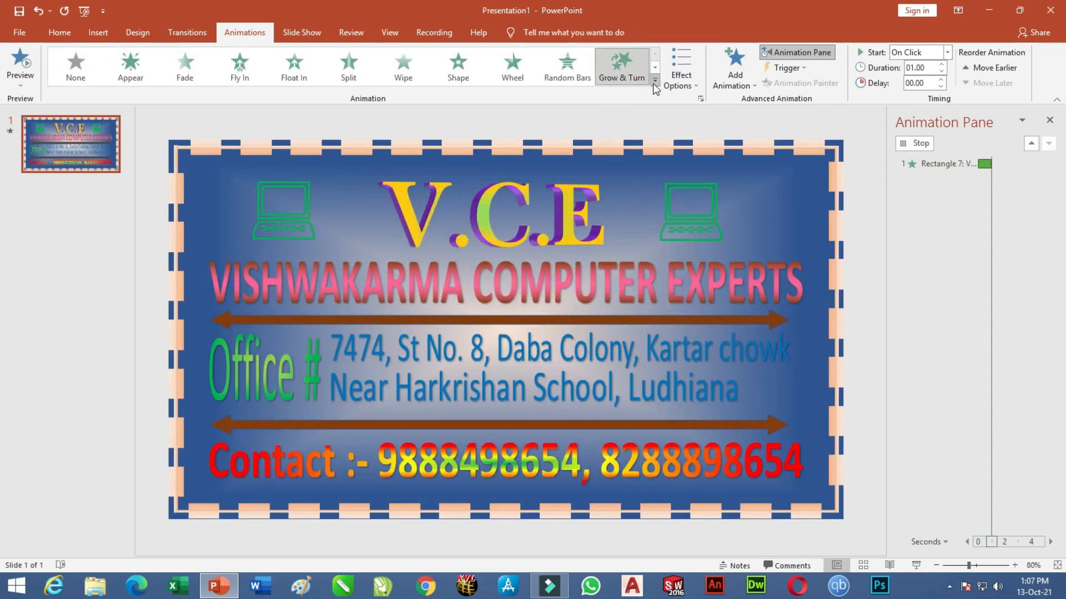
pyautogui.click(572, 77)
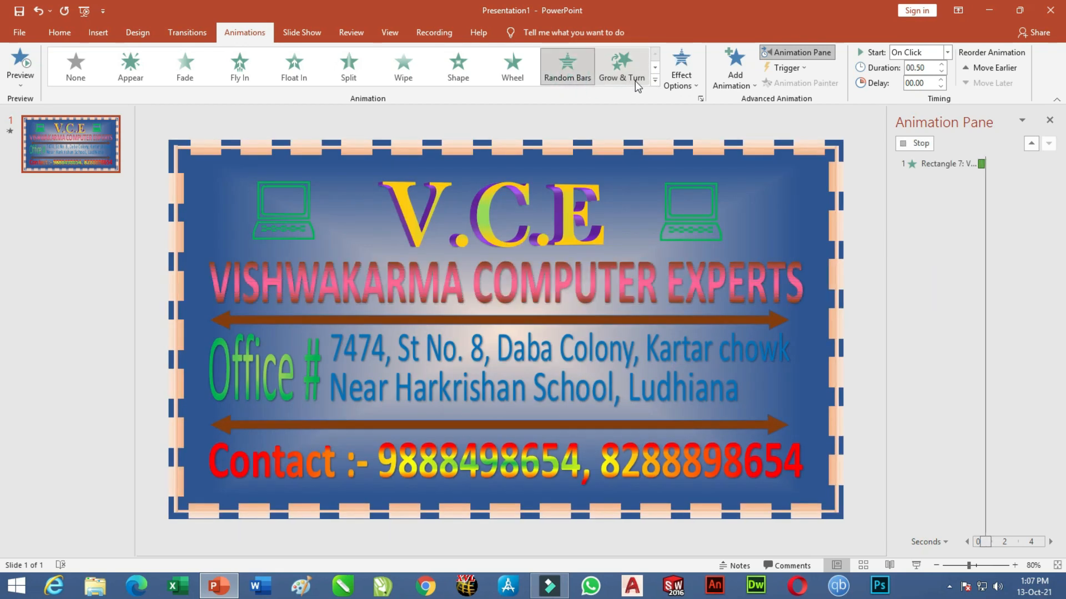
pyautogui.click(521, 72)
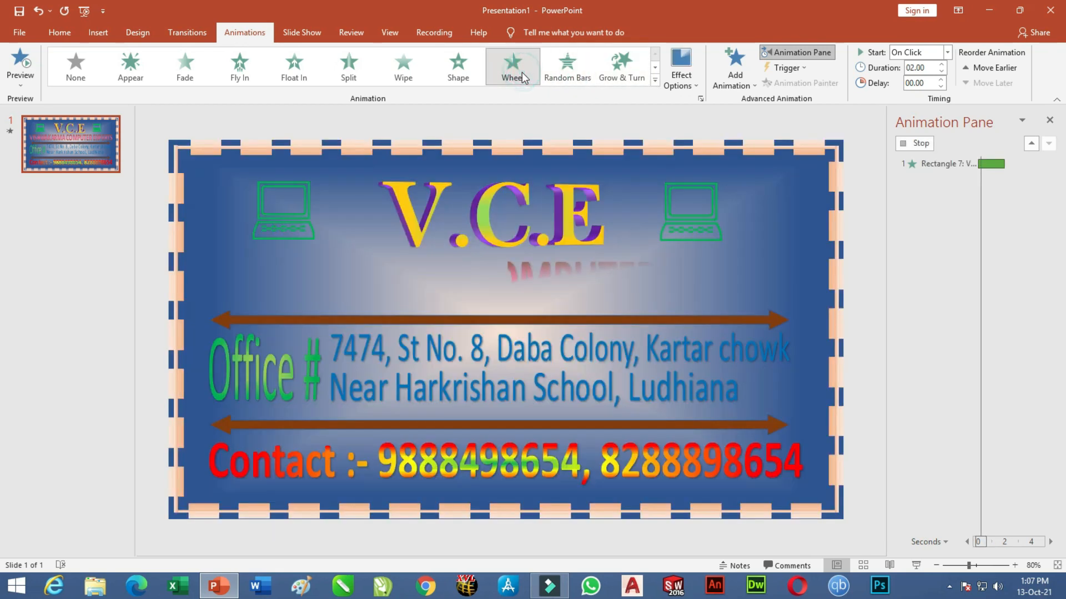
pyautogui.click(452, 73)
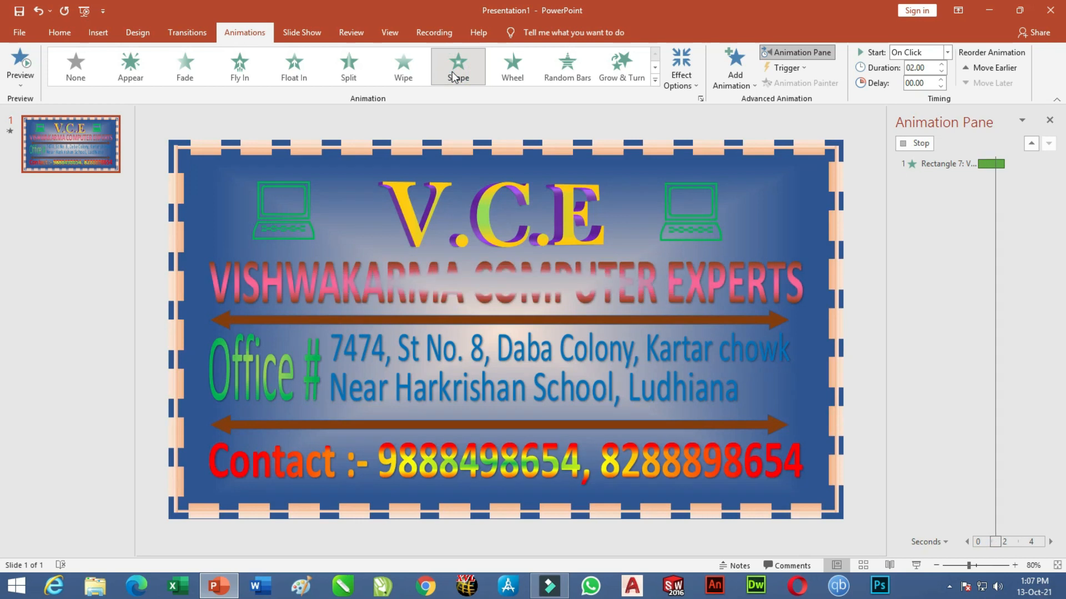
pyautogui.click(404, 69)
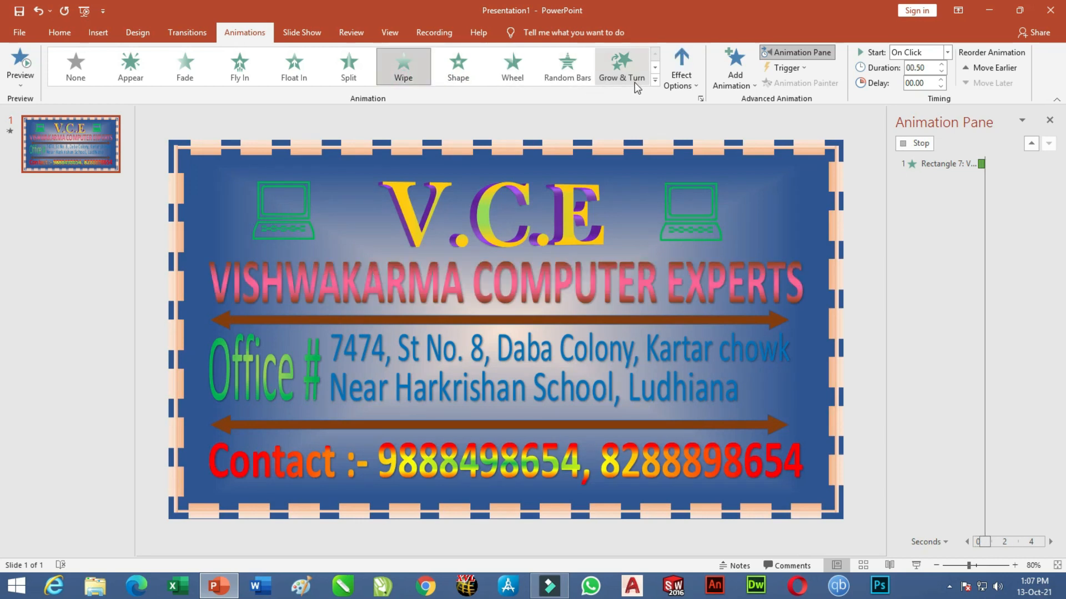
# After previewing Drop and Boomerang, apply the Basic Swivel entrance to the heading.
pyautogui.click(655, 80)
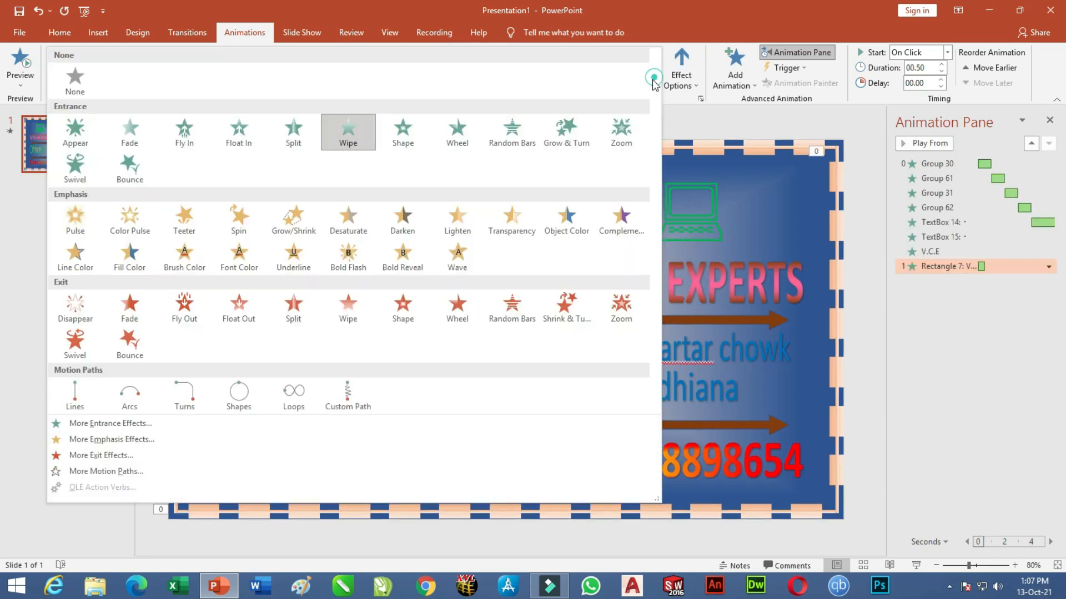
pyautogui.click(111, 423)
pyautogui.scroll(-2, 612, 272)
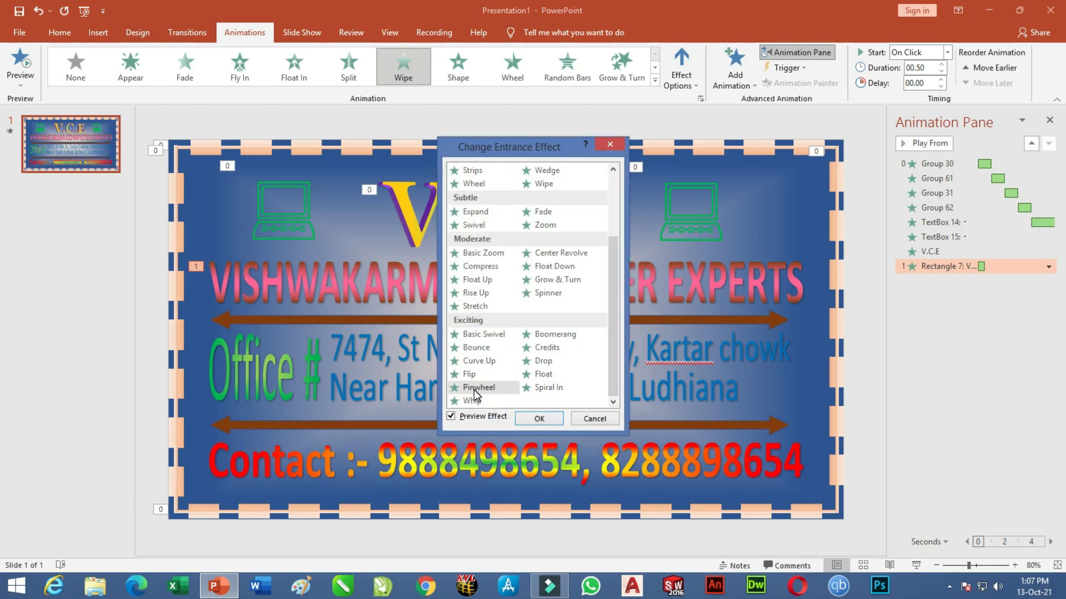
pyautogui.click(543, 362)
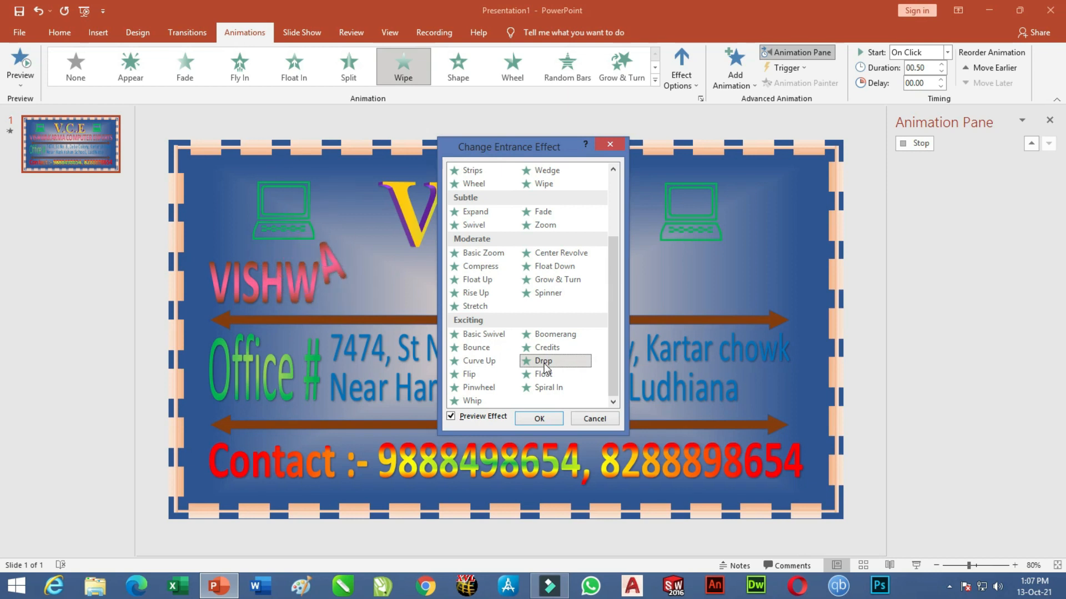
pyautogui.click(561, 336)
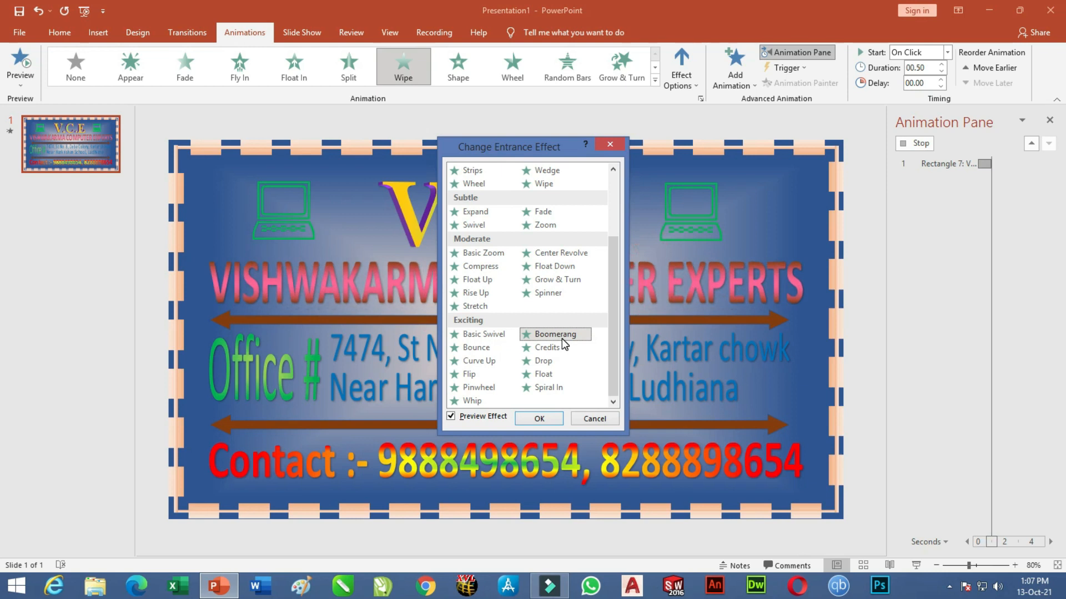
pyautogui.click(500, 335)
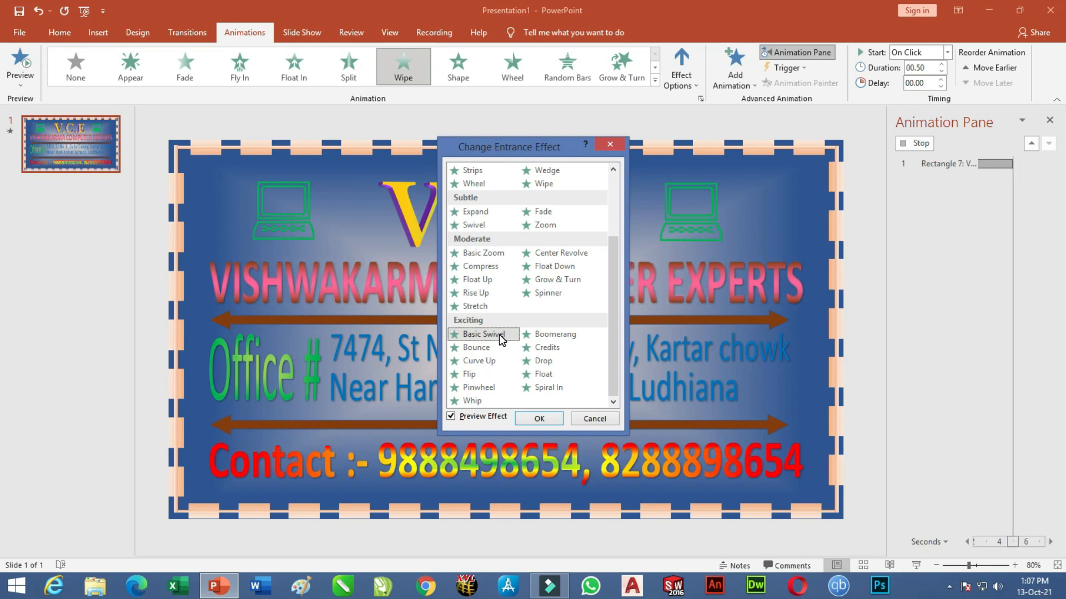
pyautogui.click(538, 419)
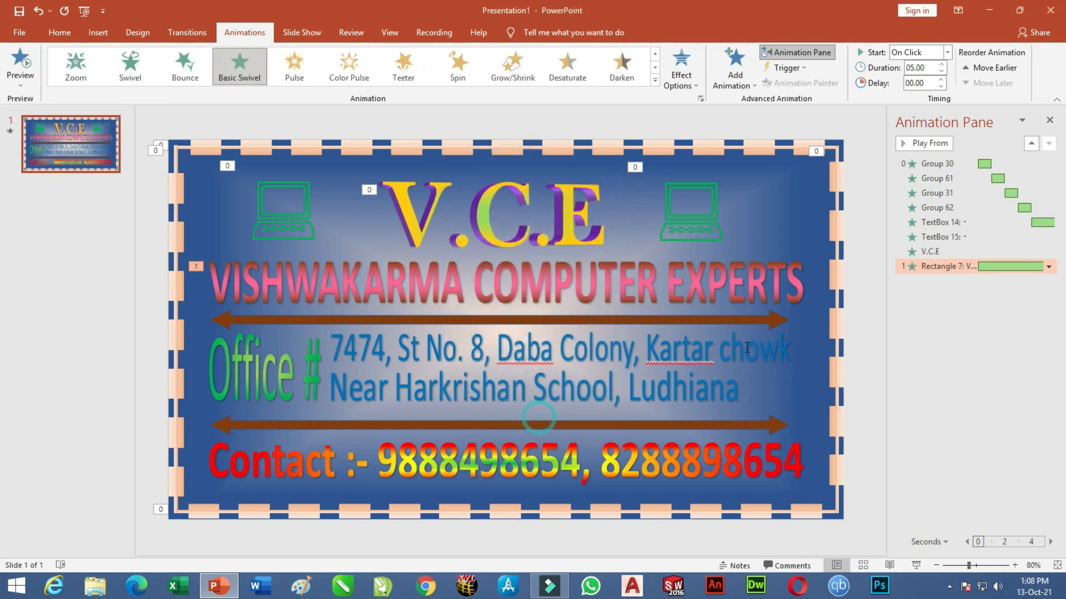
# Set the heading's animation to start After Previous and select the upper brown arrow.
pyautogui.click(948, 53)
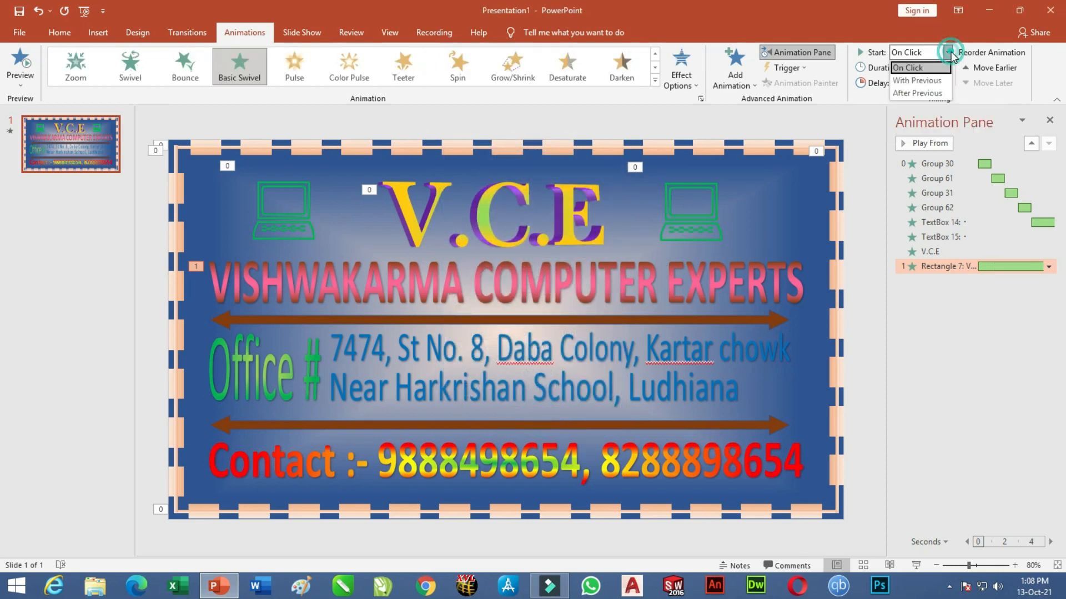
pyautogui.click(915, 92)
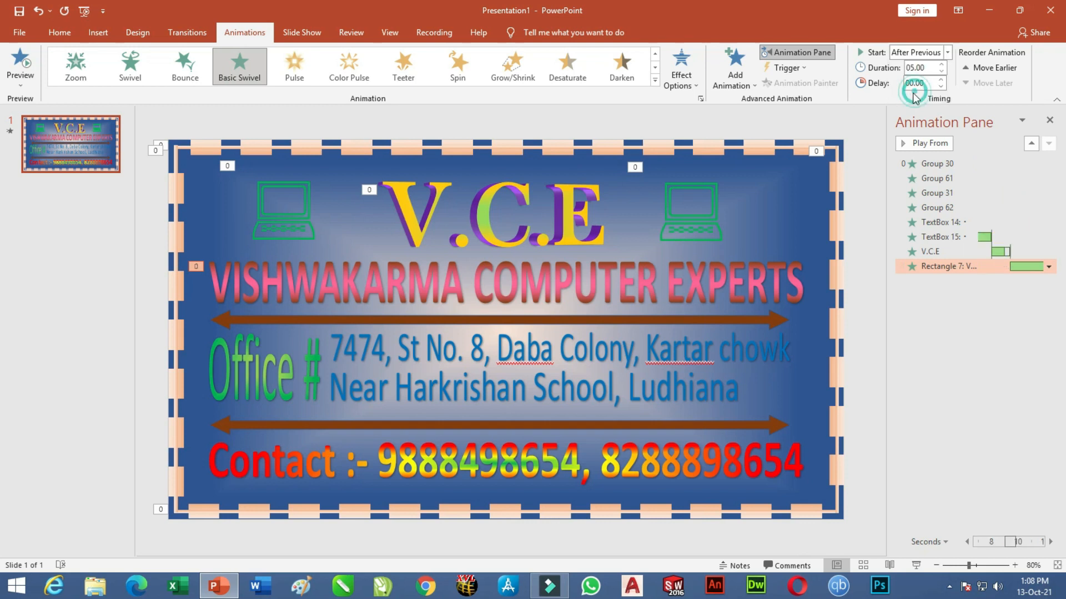
pyautogui.click(628, 320)
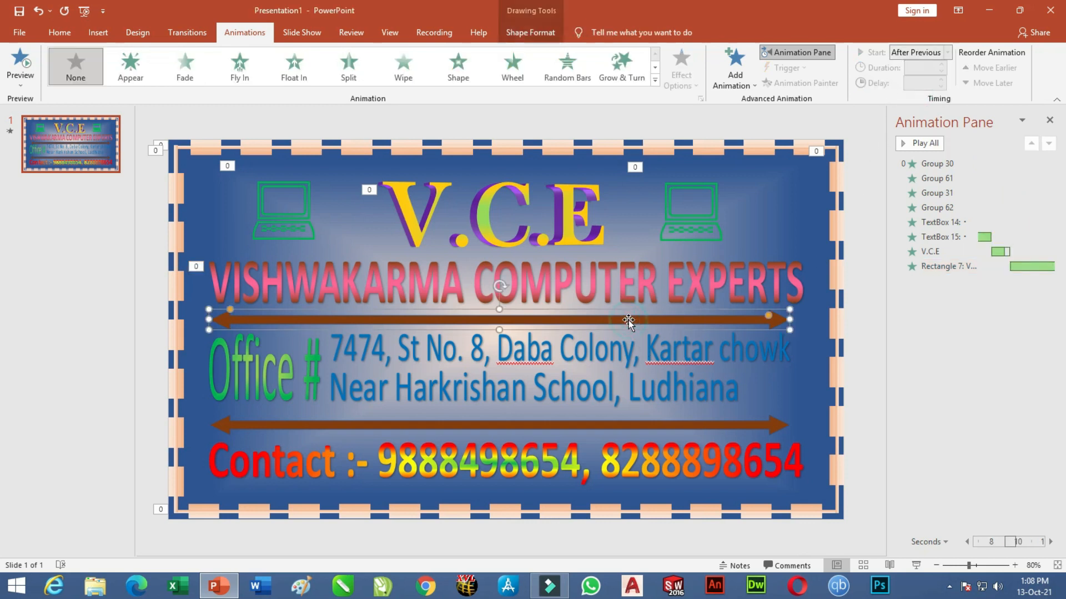
# Add a Zoom entrance to the upper arrow and a Wedge entrance to the Office # label.
pyautogui.click(727, 77)
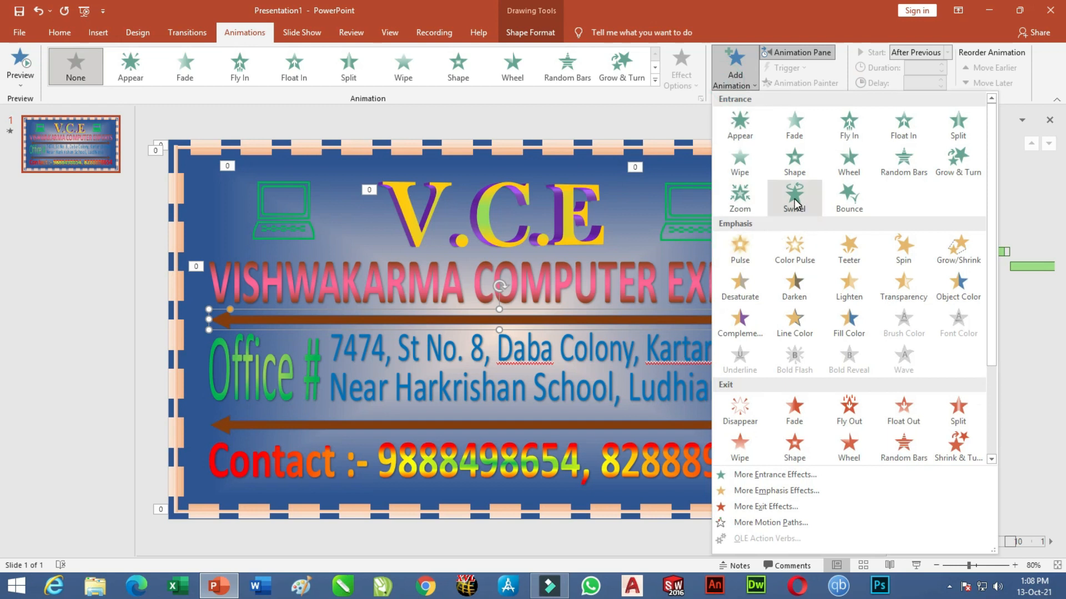
pyautogui.click(742, 198)
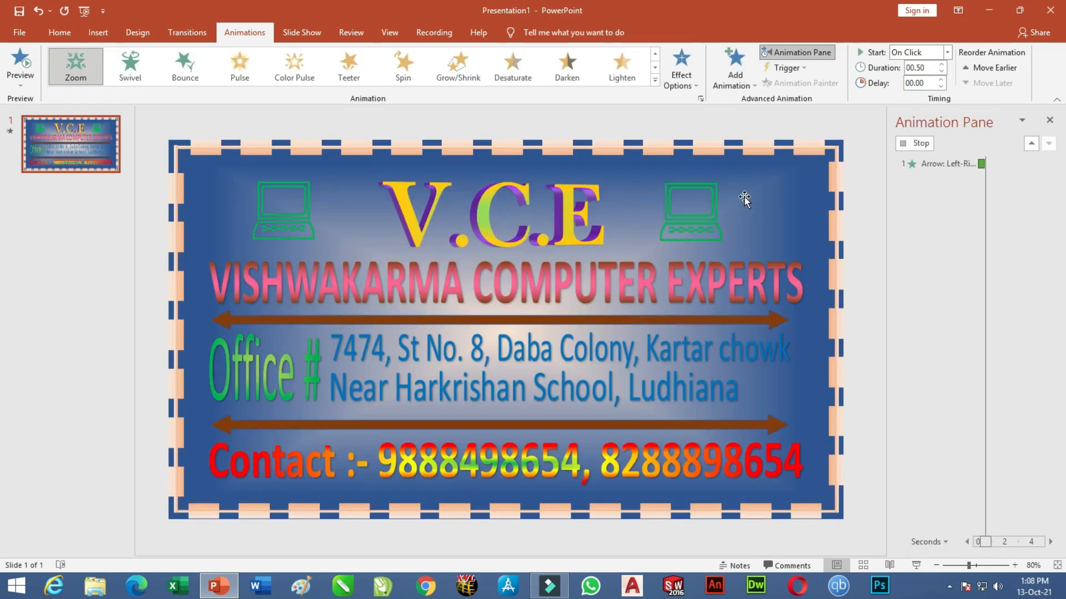
pyautogui.click(283, 345)
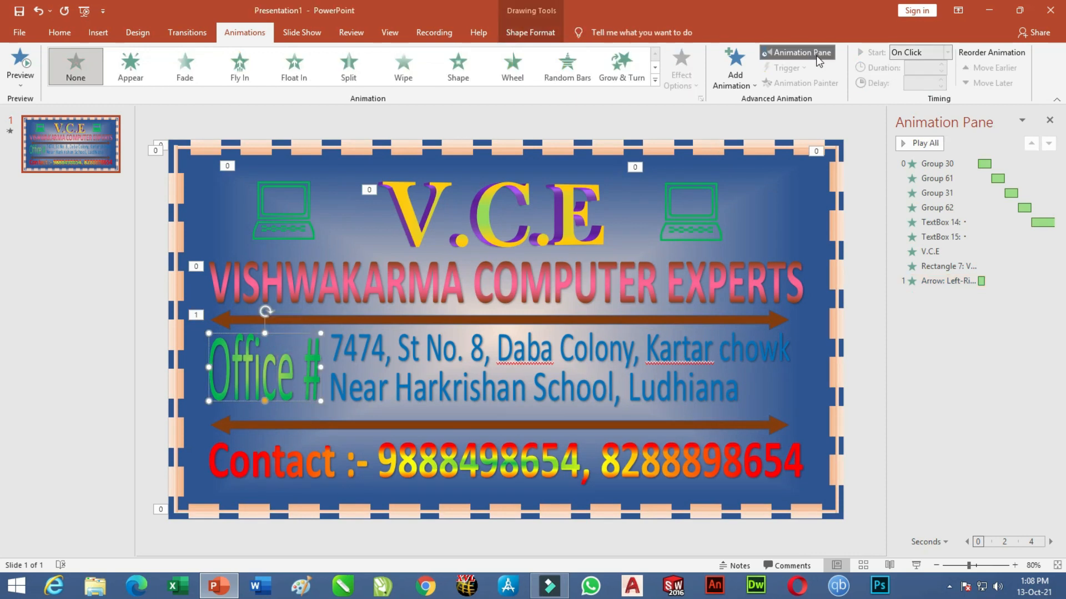
pyautogui.click(735, 70)
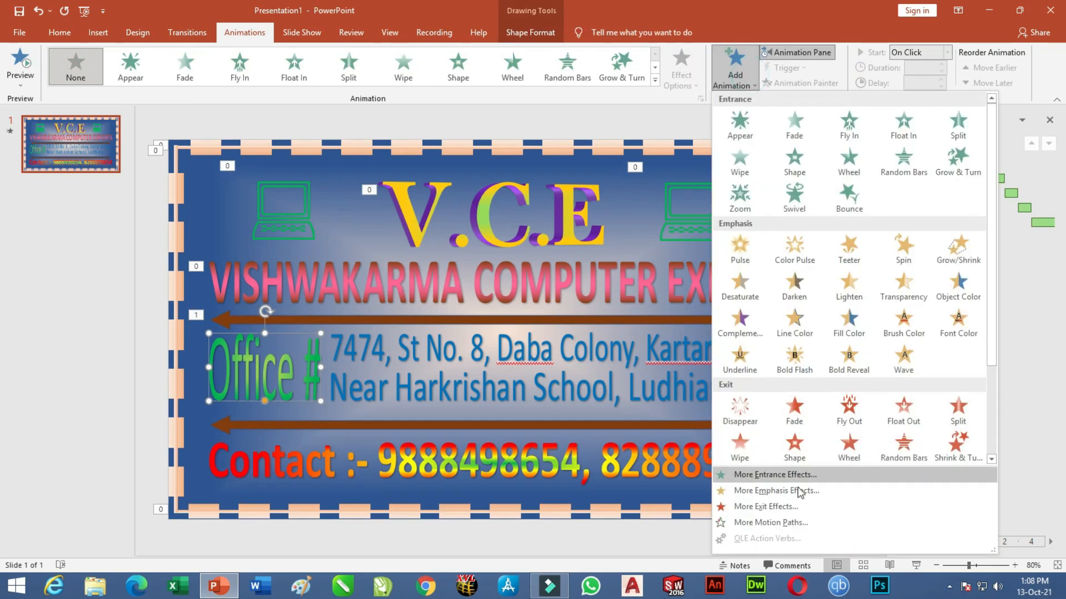
pyautogui.click(769, 476)
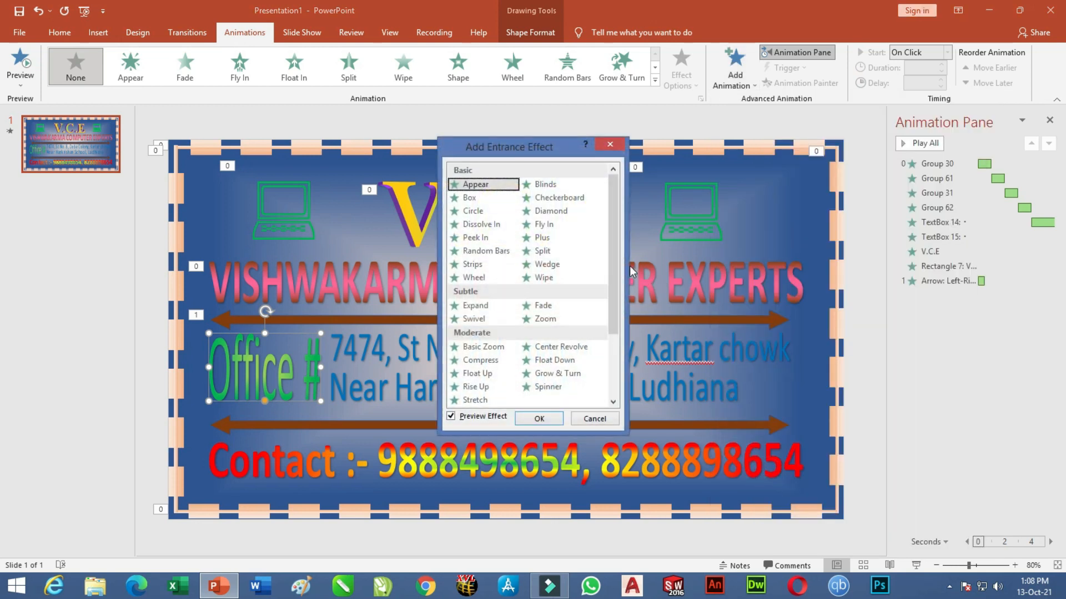
pyautogui.click(552, 264)
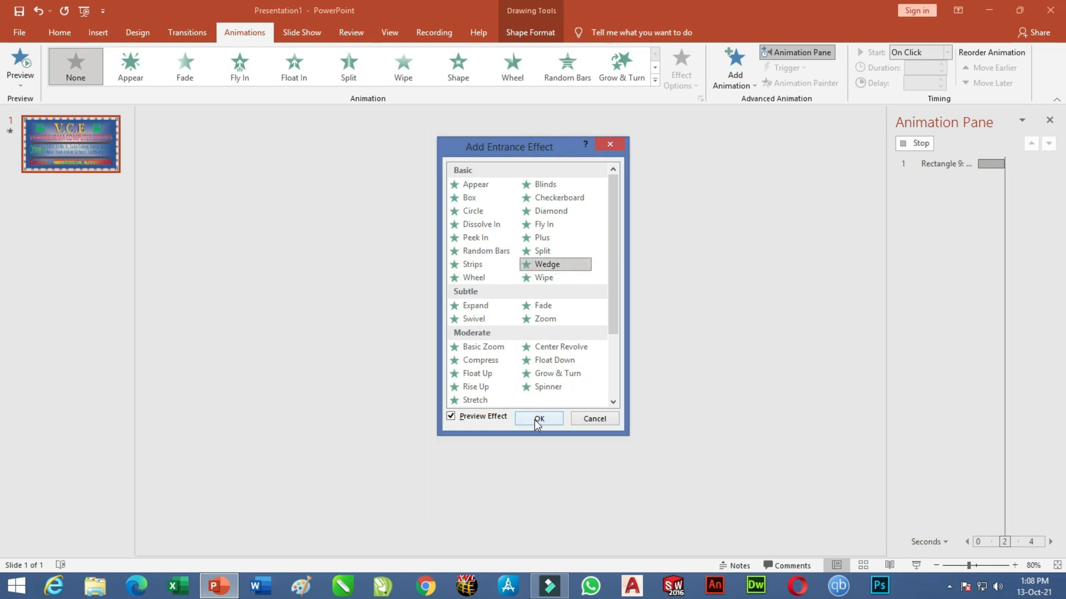
pyautogui.click(538, 420)
# Set both the arrow's Zoom and the Office # label's Wedge to start After Previous.
pyautogui.click(614, 318)
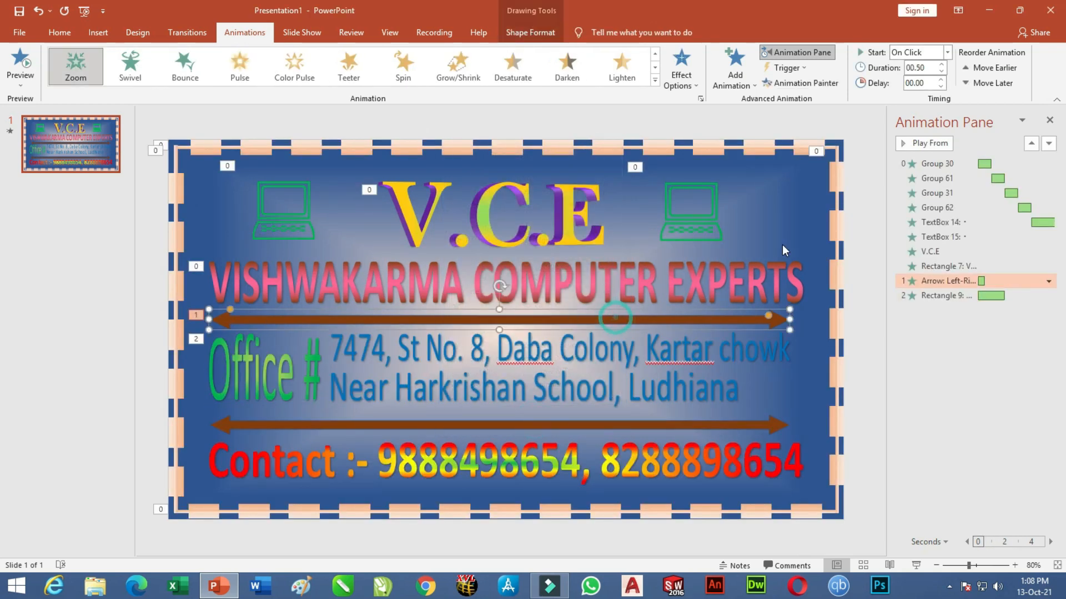
pyautogui.click(947, 52)
pyautogui.click(917, 93)
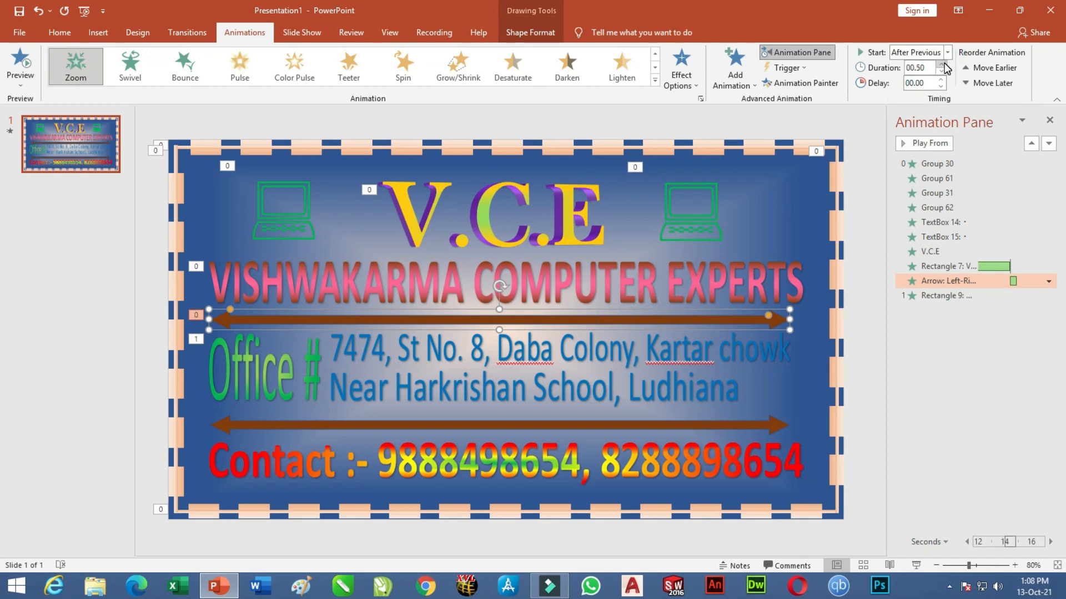
pyautogui.click(326, 357)
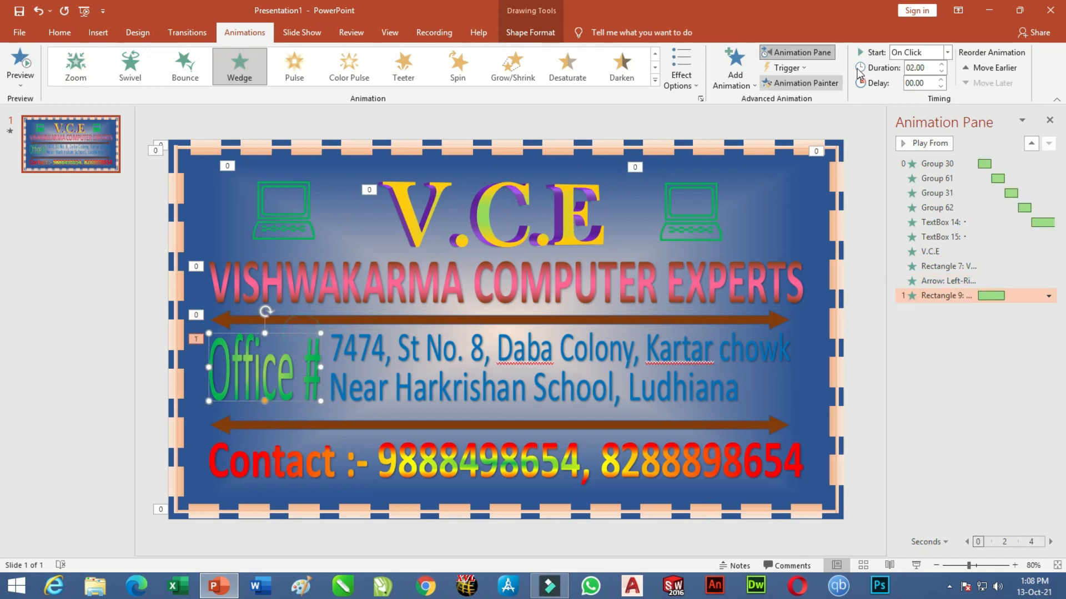
pyautogui.click(947, 52)
pyautogui.click(911, 93)
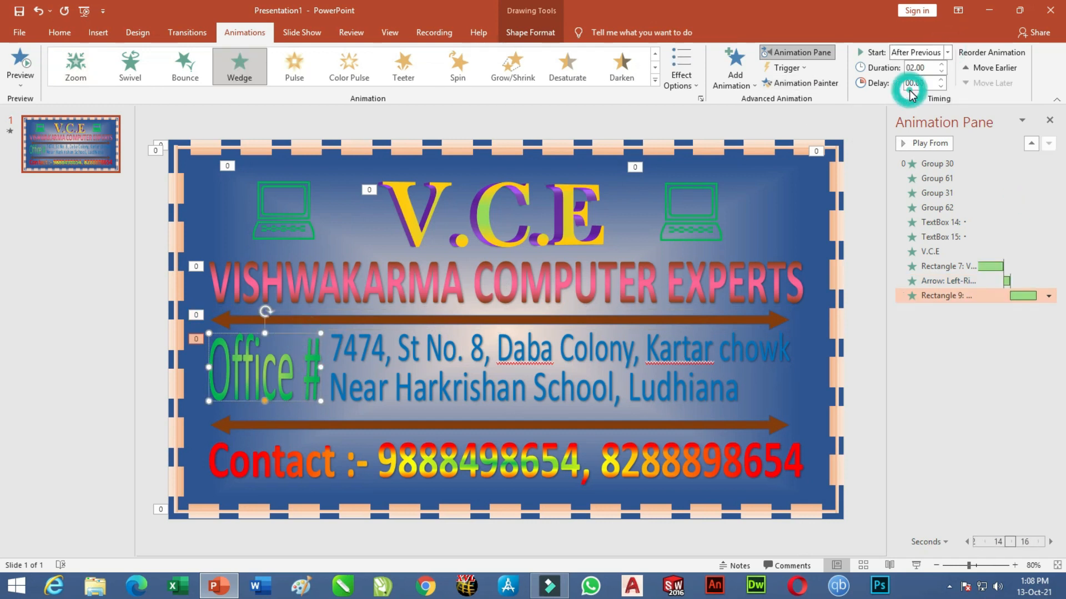
pyautogui.click(570, 342)
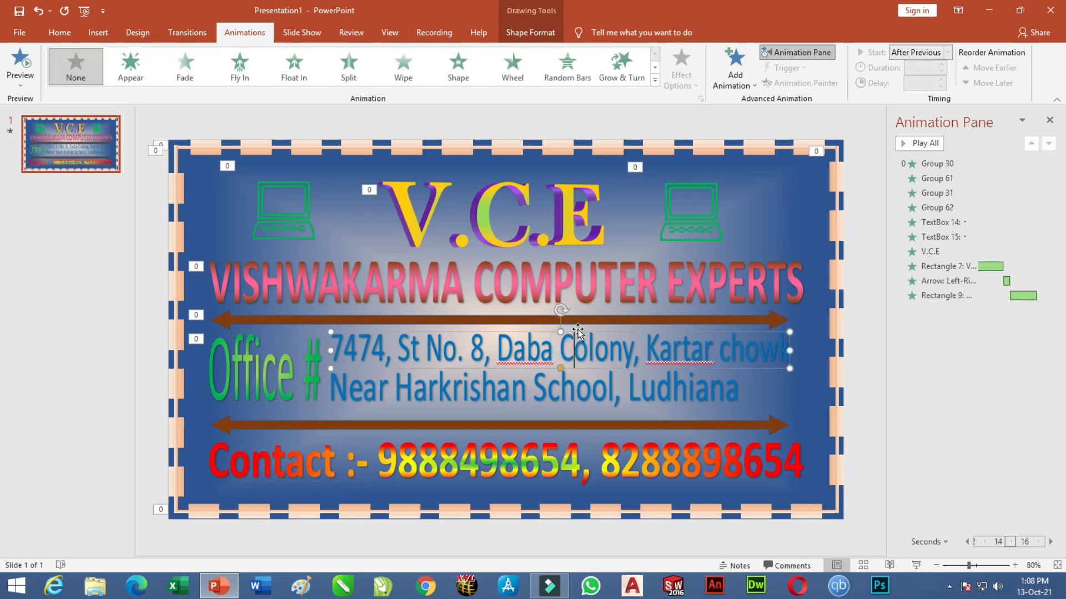
# Add a Center Revolve entrance to the office address text box, starting After Previous.
pyautogui.click(731, 86)
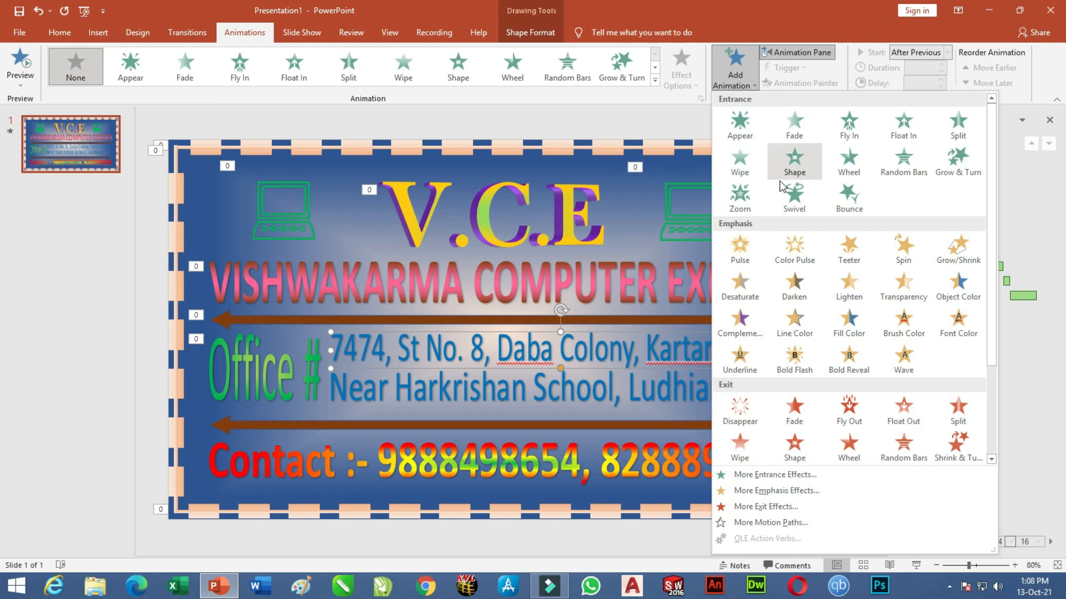
pyautogui.click(772, 474)
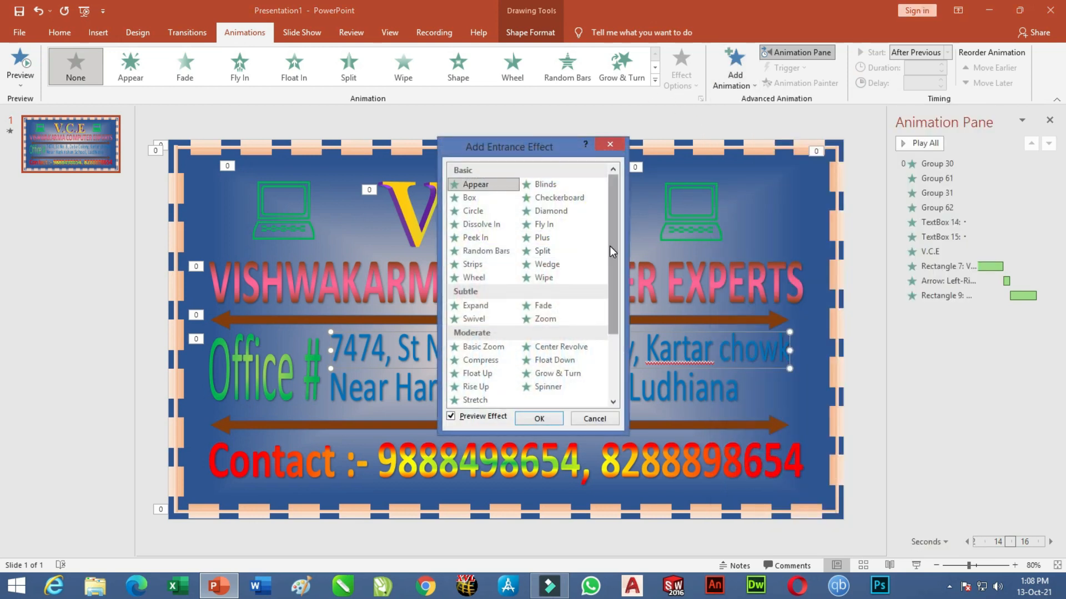
pyautogui.moveTo(615, 257); pyautogui.dragTo(631, 319)
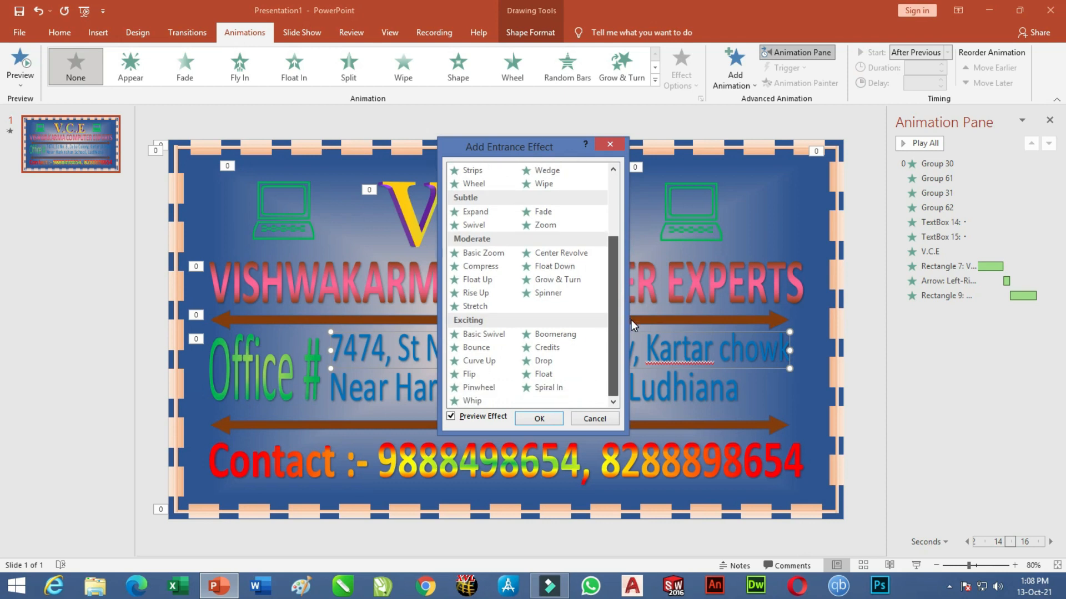
pyautogui.click(580, 255)
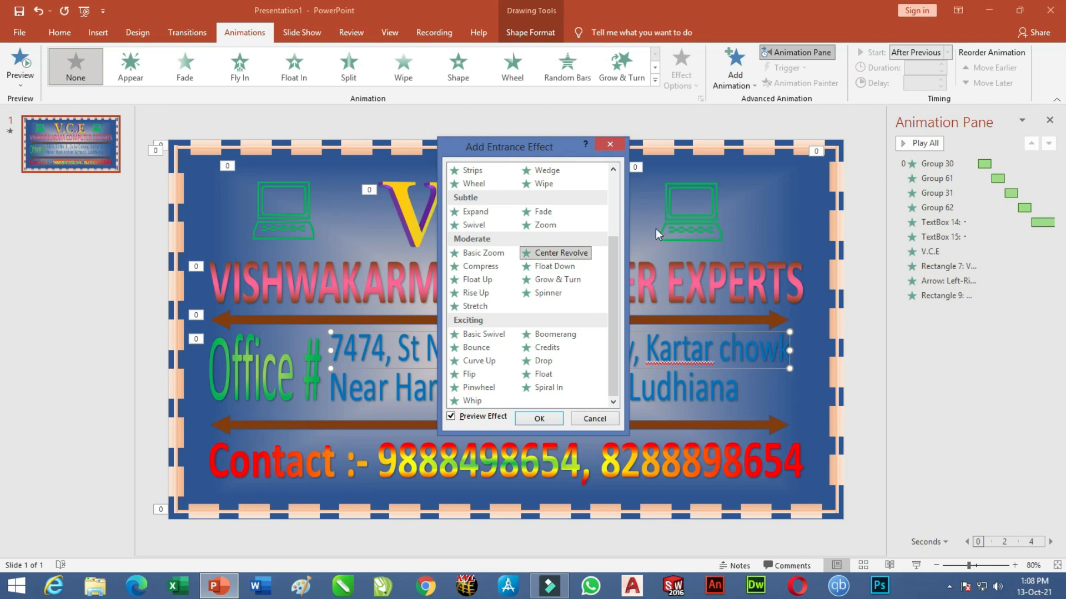
pyautogui.click(539, 419)
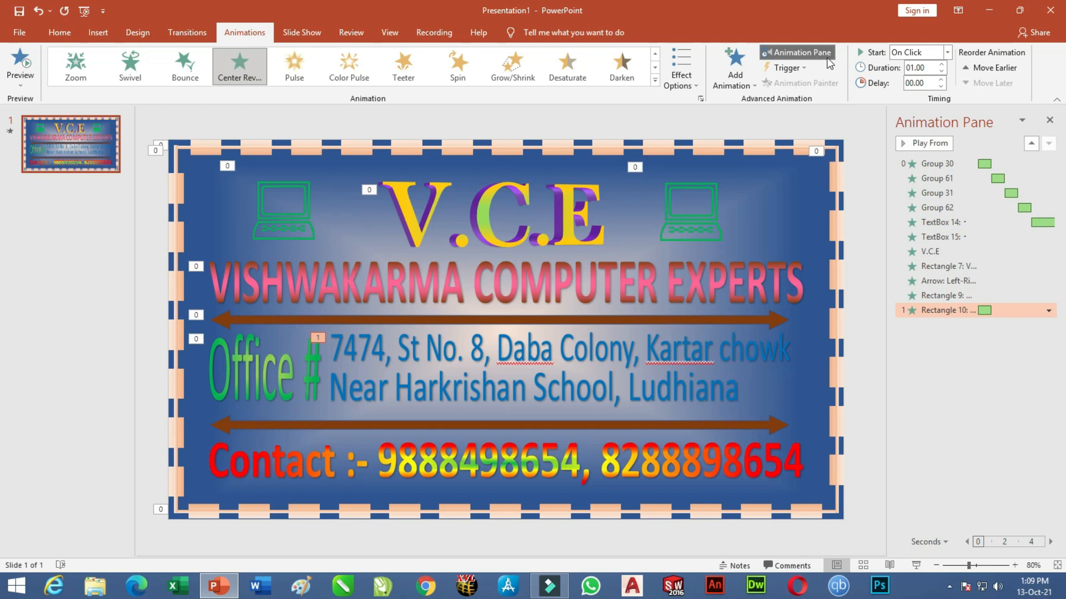
pyautogui.click(947, 52)
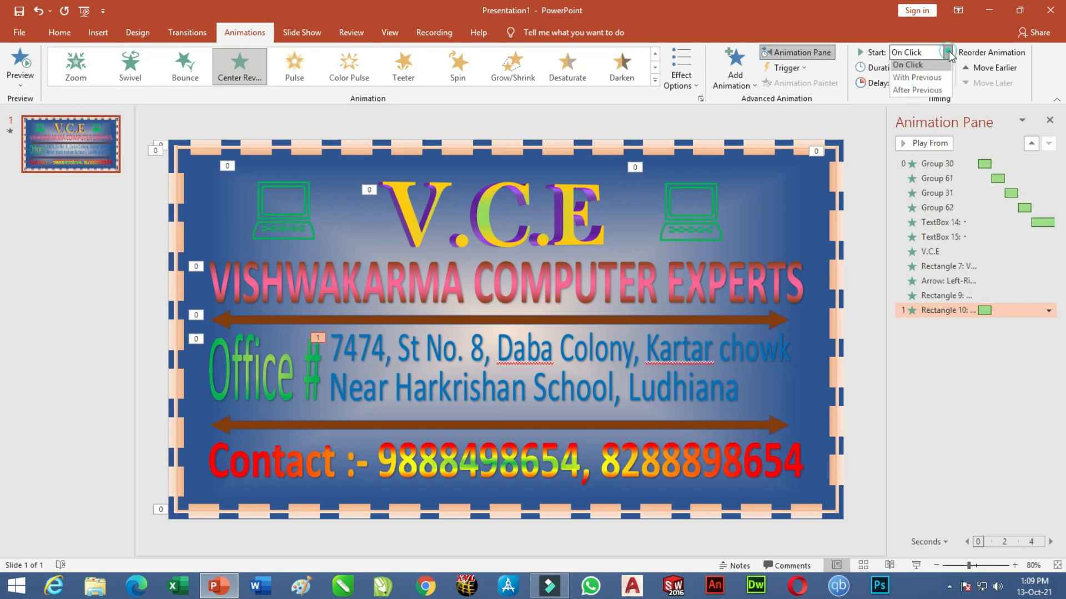
pyautogui.click(918, 94)
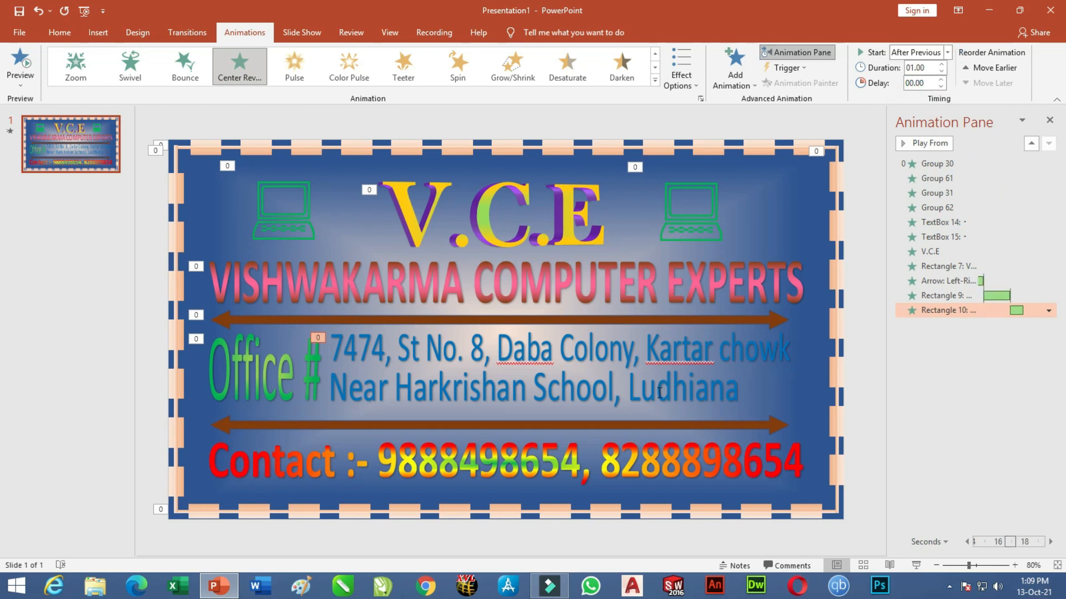
pyautogui.click(658, 392)
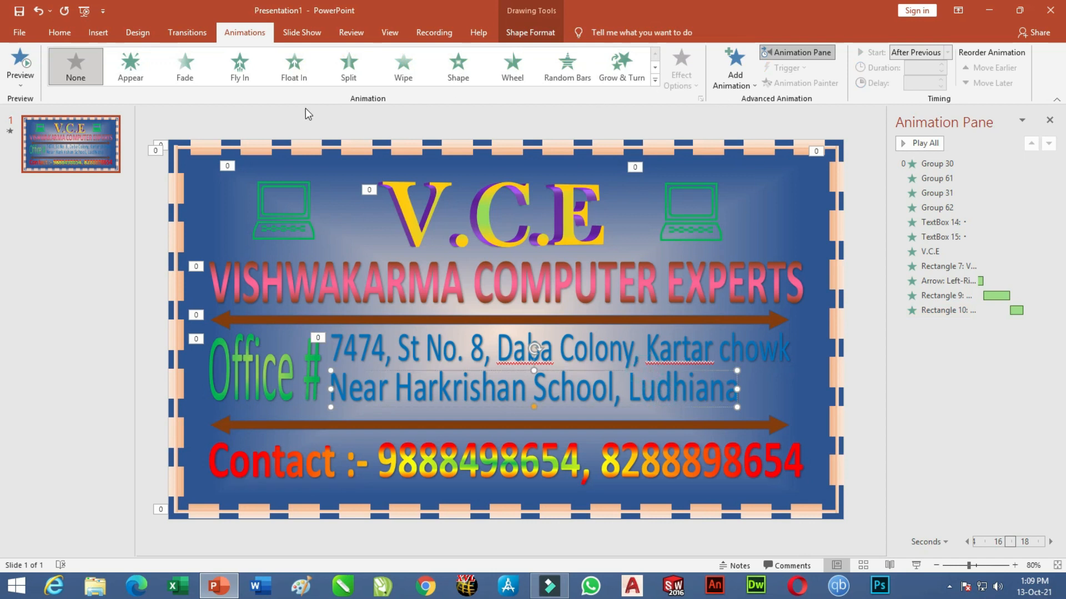
# Give the Near Harkrishan School, Ludhiana line a Center Revolve entrance starting After Previous.
pyautogui.click(654, 81)
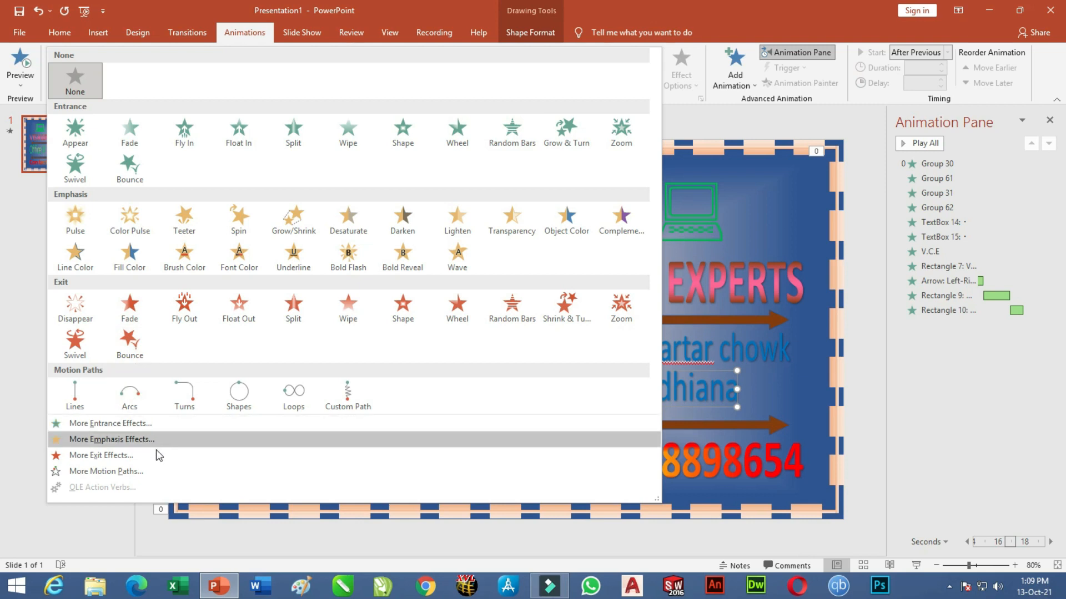
pyautogui.click(114, 424)
pyautogui.click(560, 347)
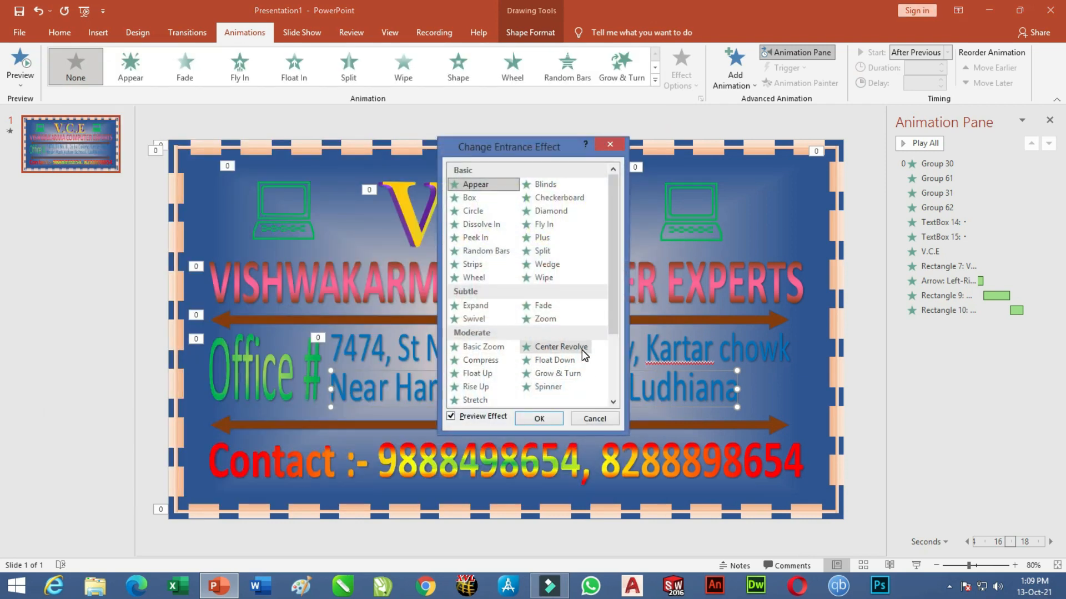
pyautogui.click(555, 420)
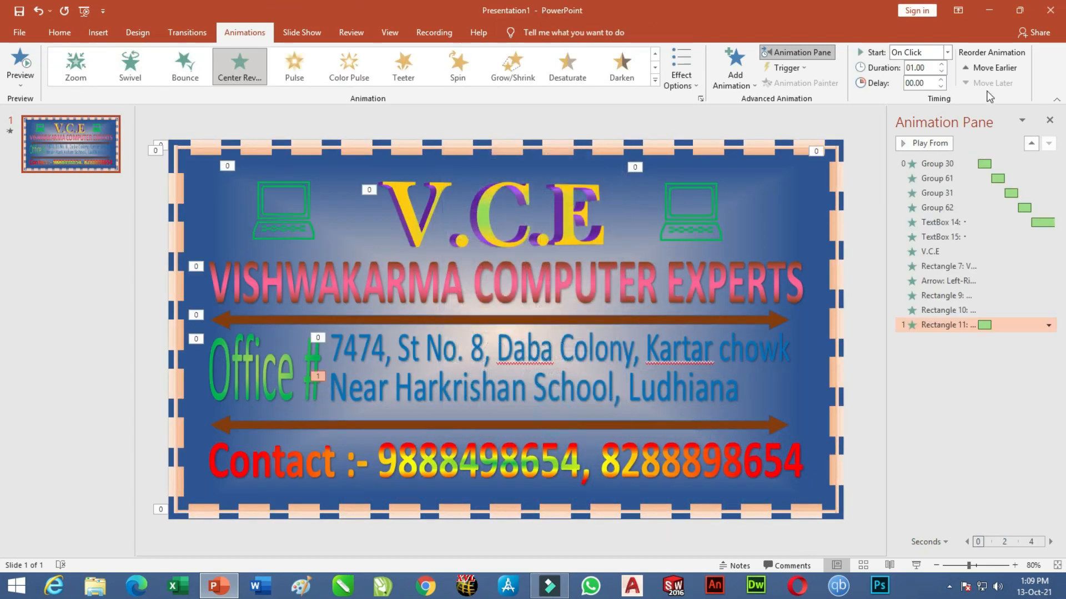
pyautogui.click(946, 51)
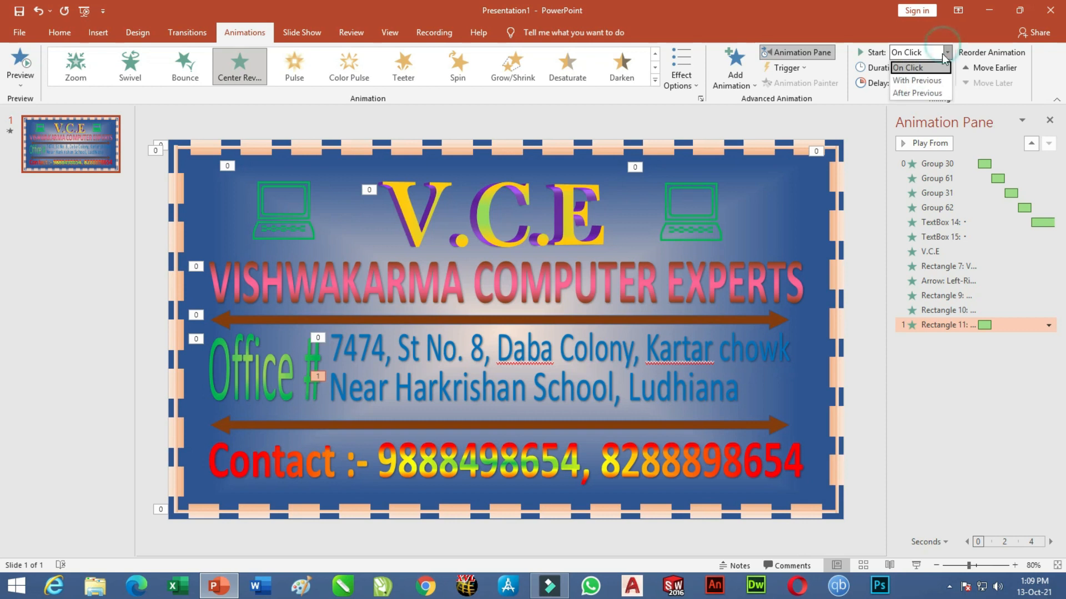
pyautogui.click(916, 94)
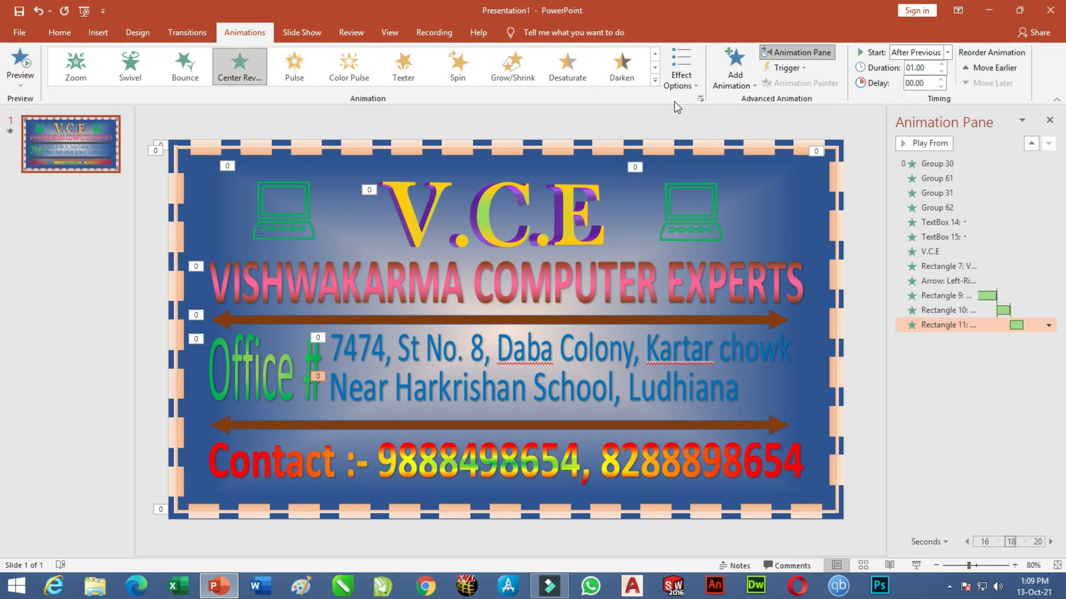
# Set the line's Center Revolve sequence to As One Object.
pyautogui.click(682, 86)
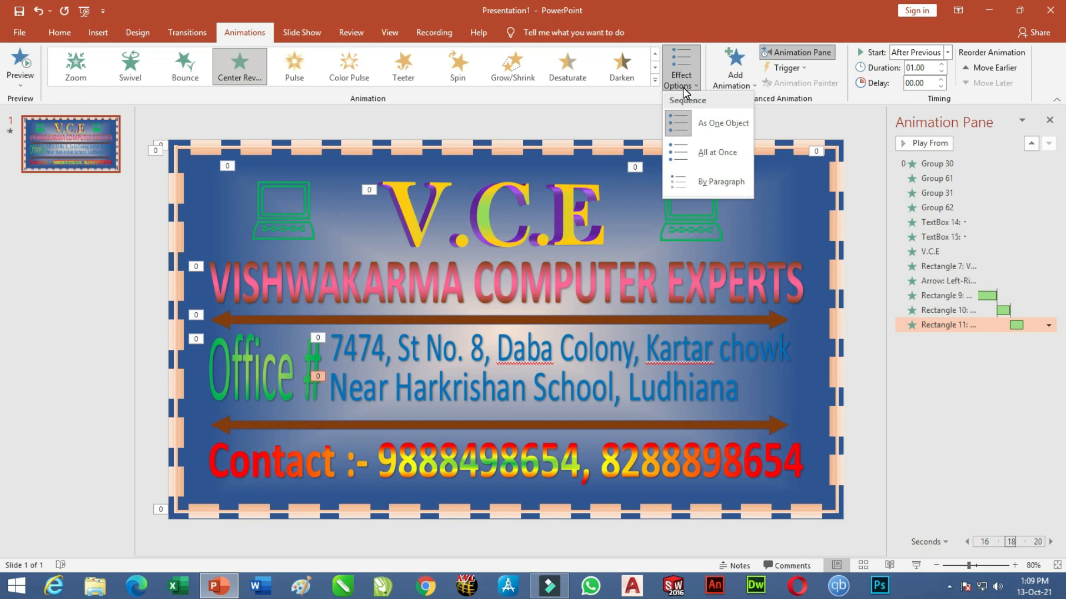
pyautogui.click(684, 152)
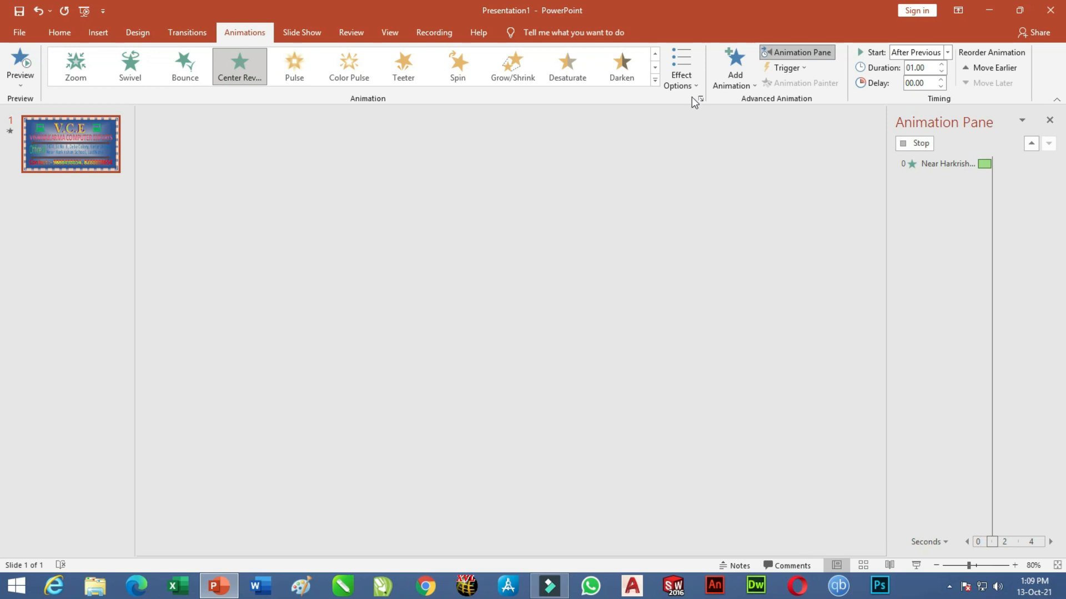
pyautogui.click(687, 82)
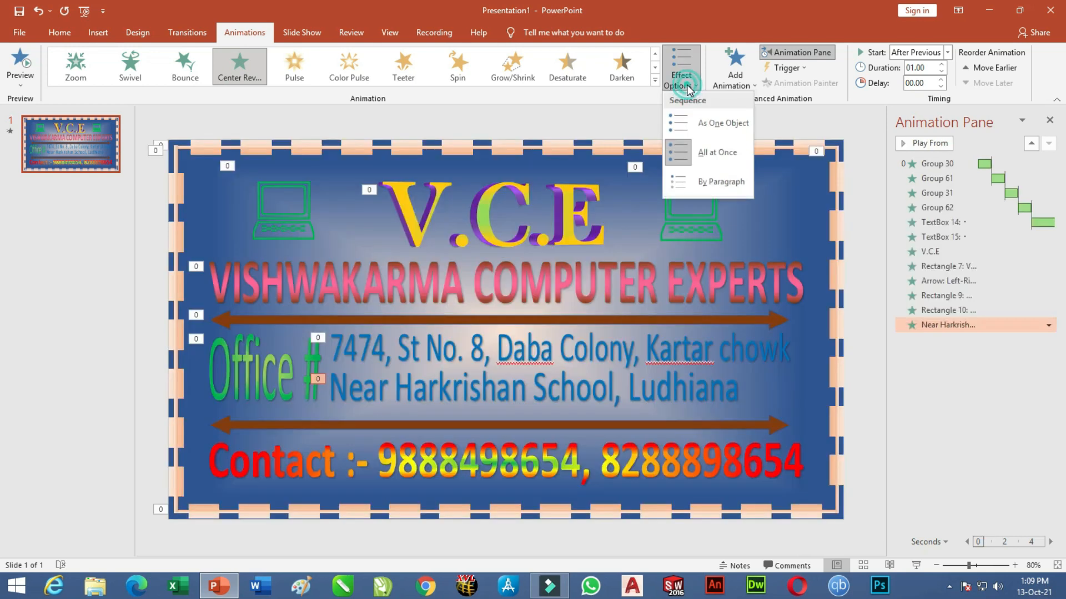
pyautogui.click(688, 161)
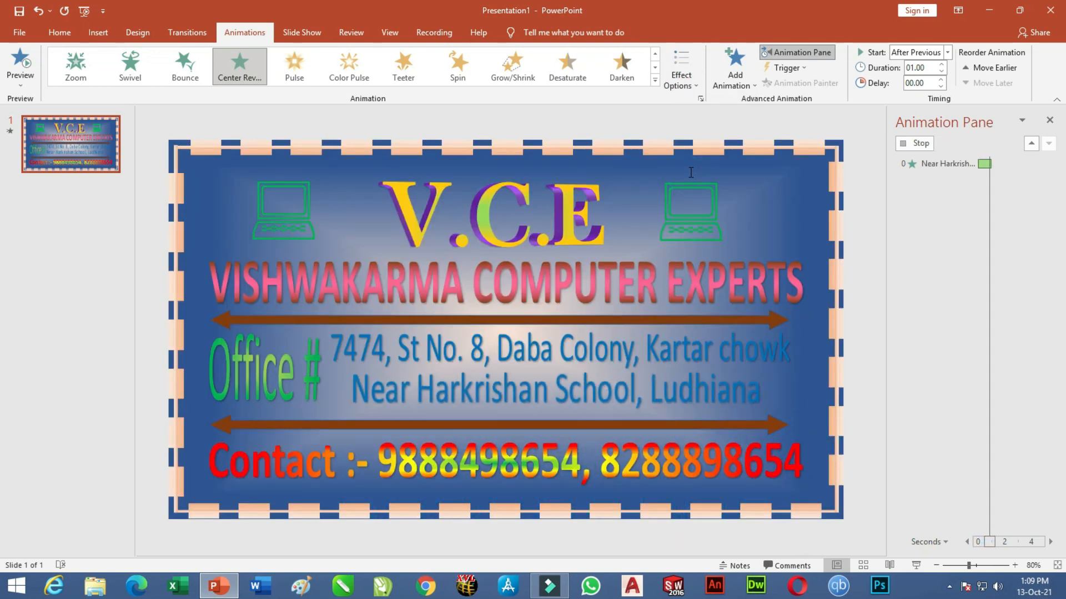
pyautogui.click(686, 80)
pyautogui.click(716, 124)
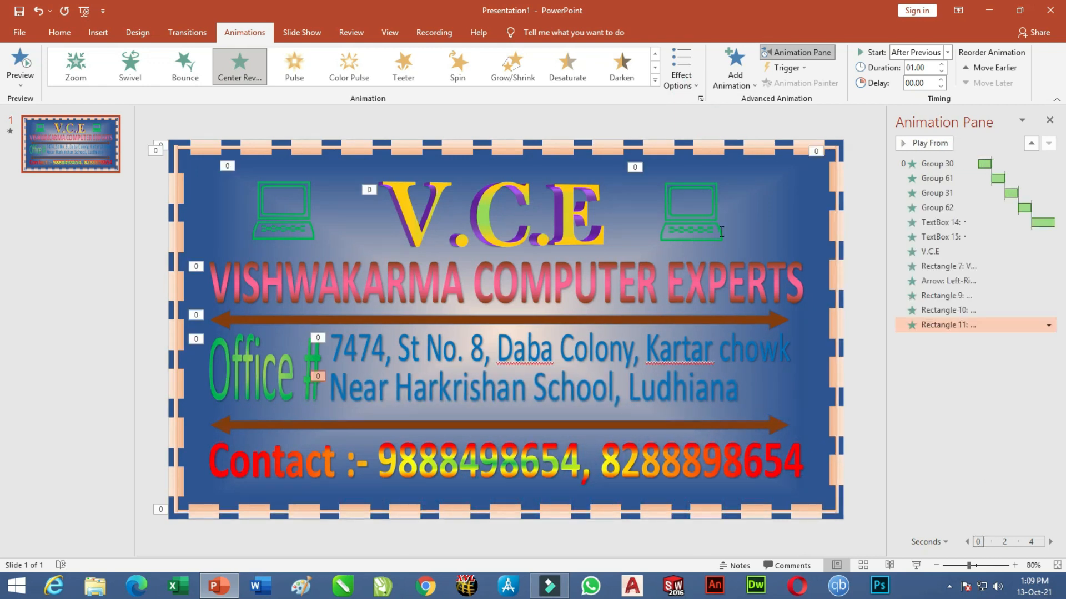
# Give the lower brown arrow a Grow & Turn entrance starting After Previous.
pyautogui.click(668, 426)
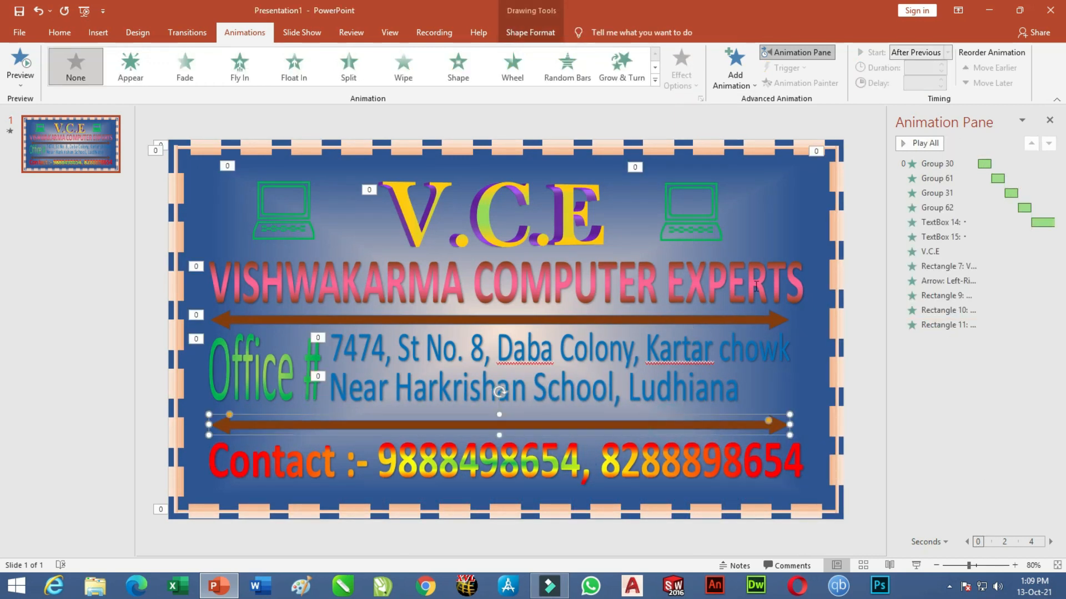
pyautogui.click(619, 78)
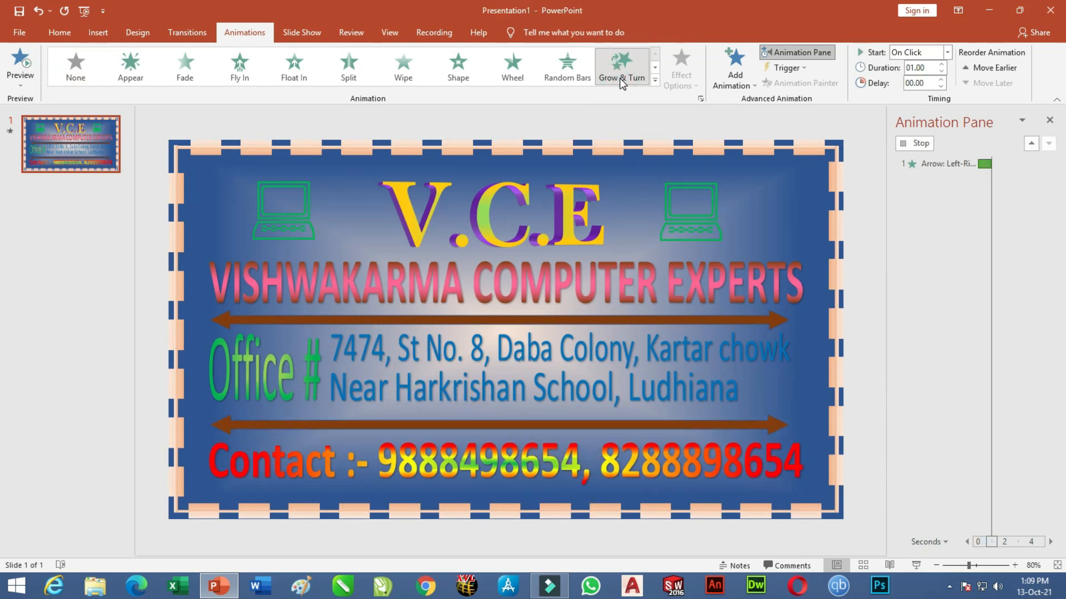
pyautogui.click(947, 51)
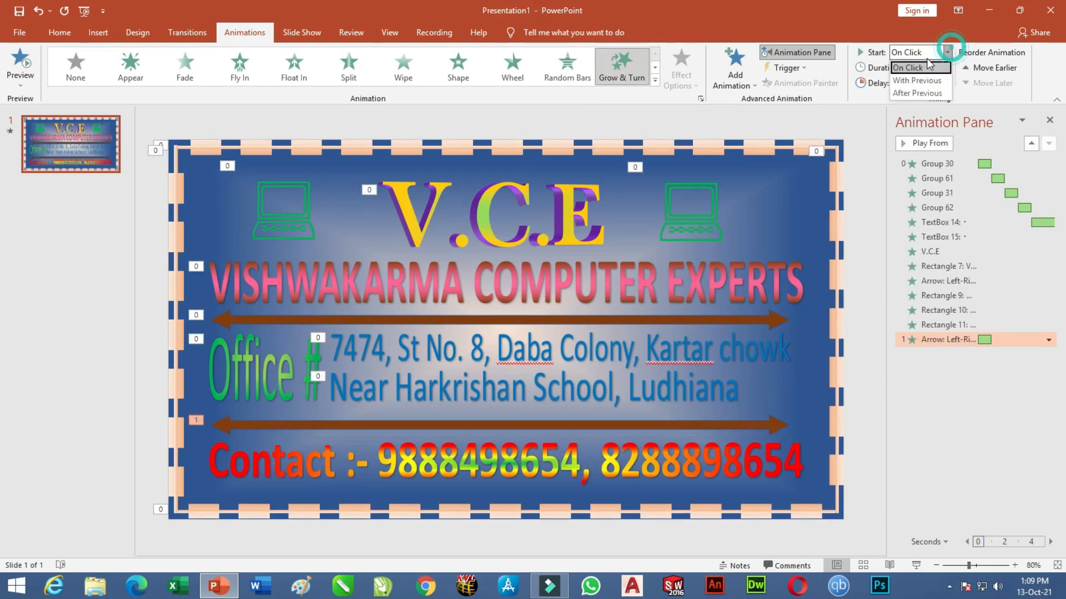
pyautogui.click(917, 93)
pyautogui.click(696, 393)
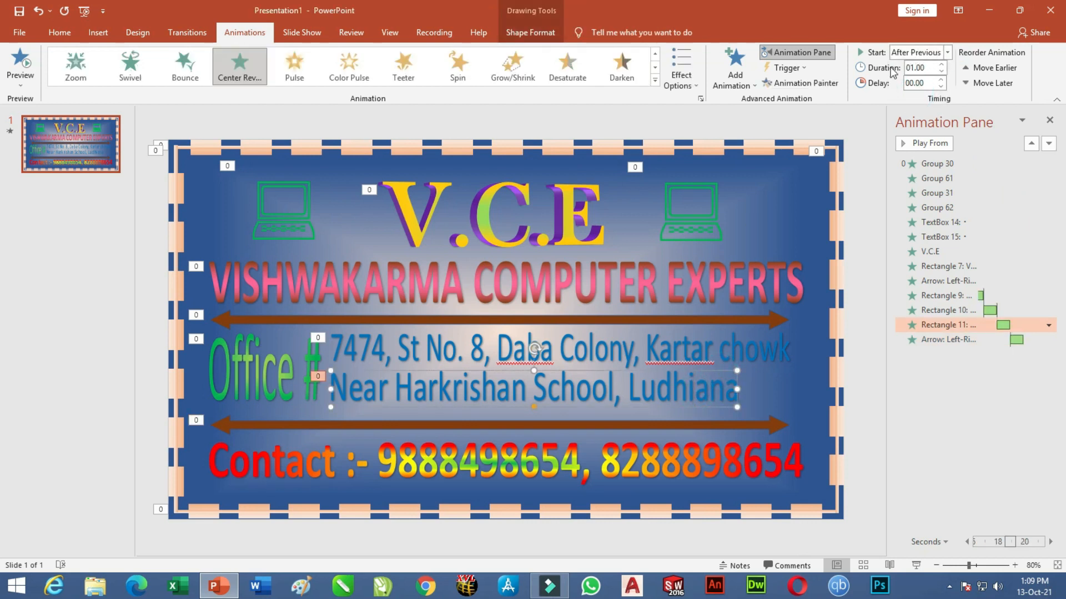
pyautogui.click(618, 461)
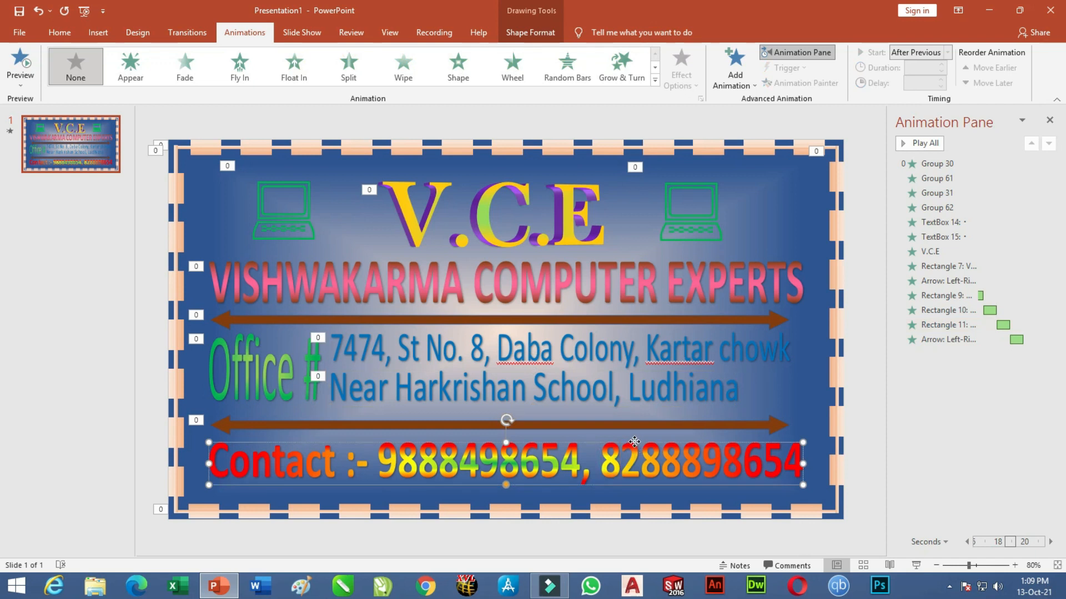
# Give the Contact line a Grow & Turn entrance starting After Previous.
pyautogui.click(655, 82)
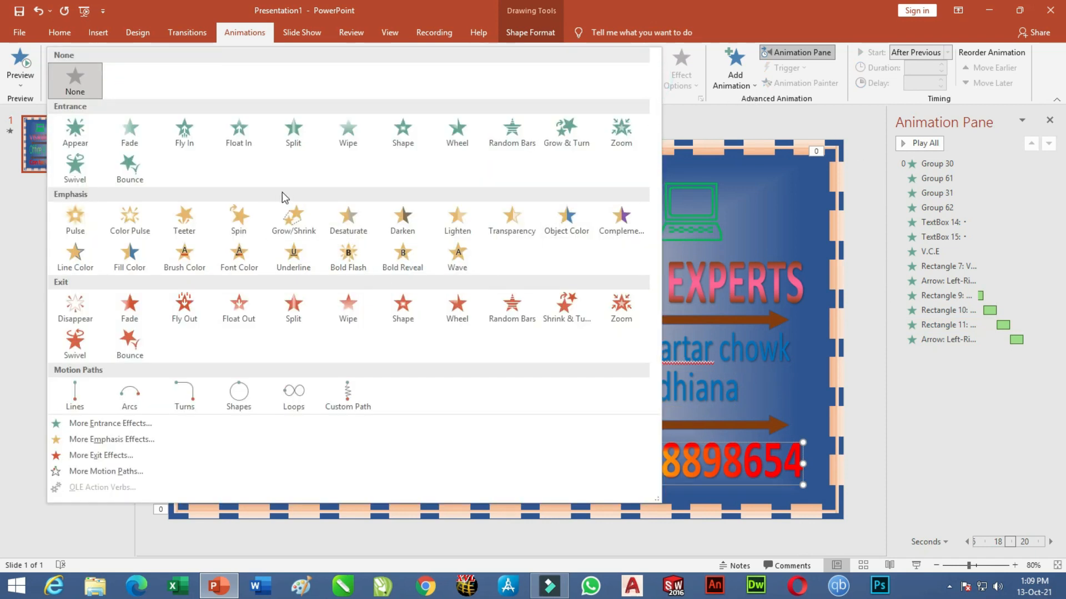
pyautogui.click(136, 424)
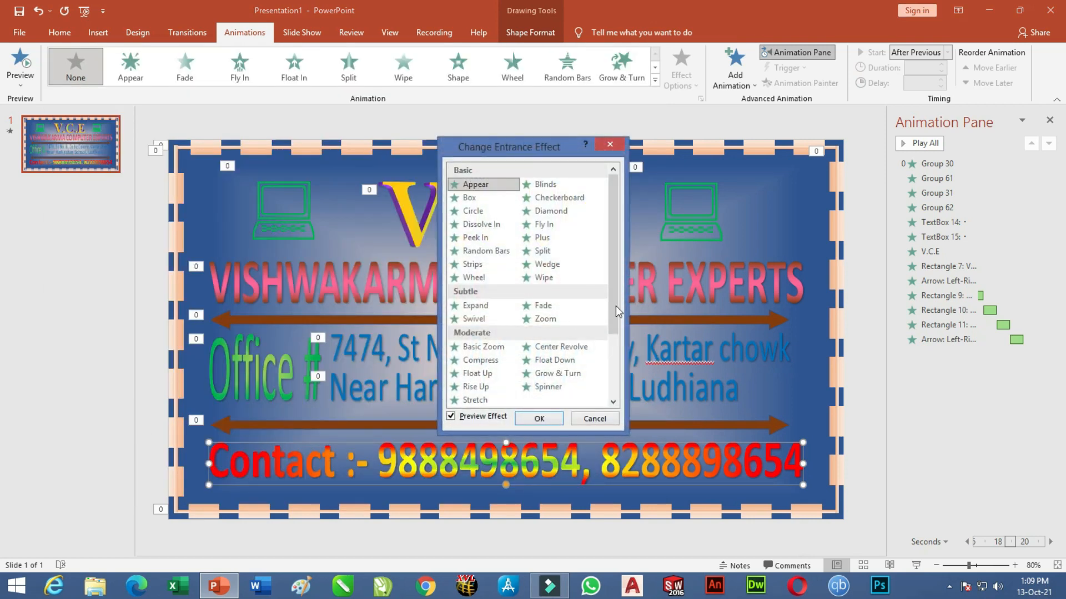
pyautogui.moveTo(615, 255); pyautogui.dragTo(635, 328)
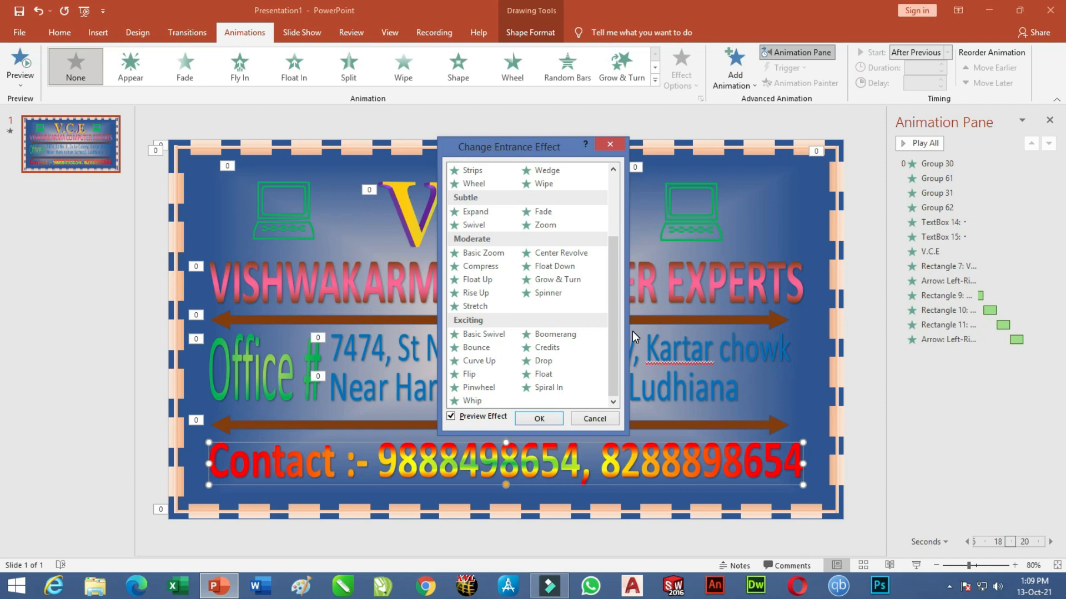
pyautogui.click(555, 292)
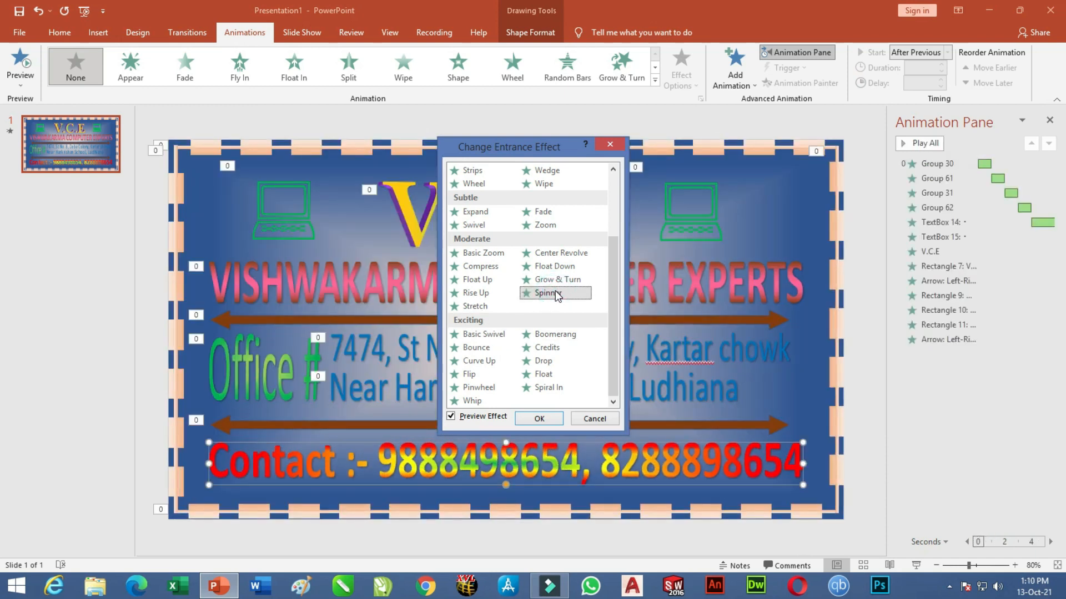
pyautogui.click(558, 283)
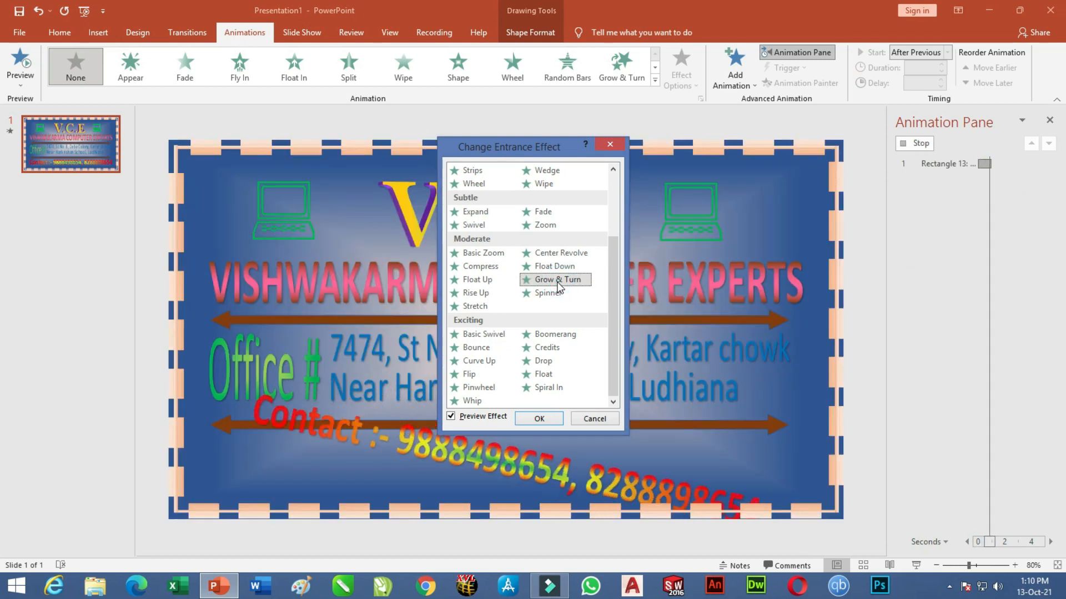
pyautogui.click(548, 419)
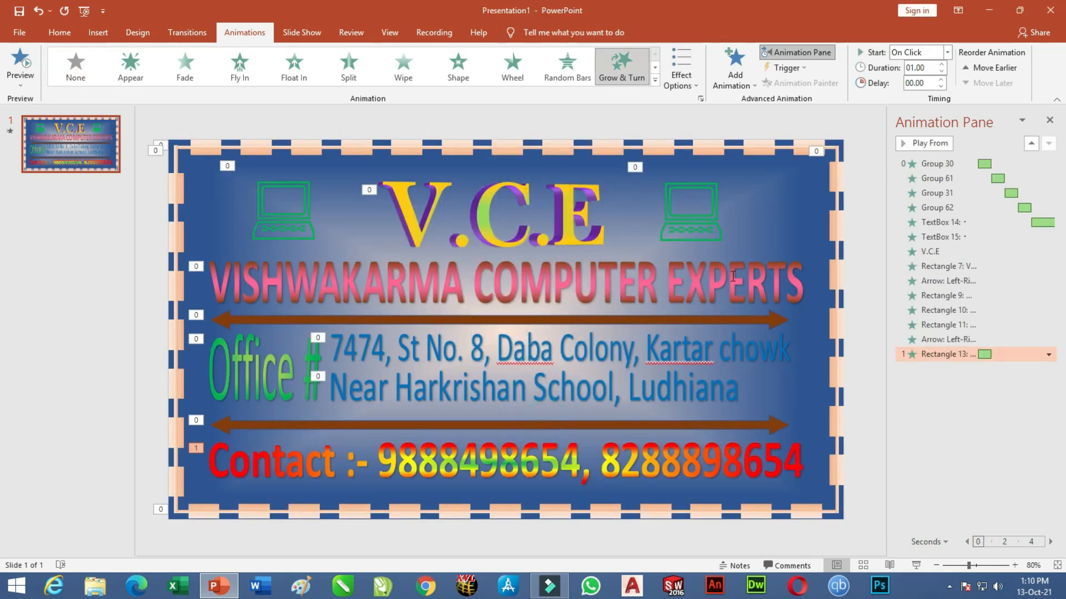
pyautogui.click(948, 53)
pyautogui.click(934, 90)
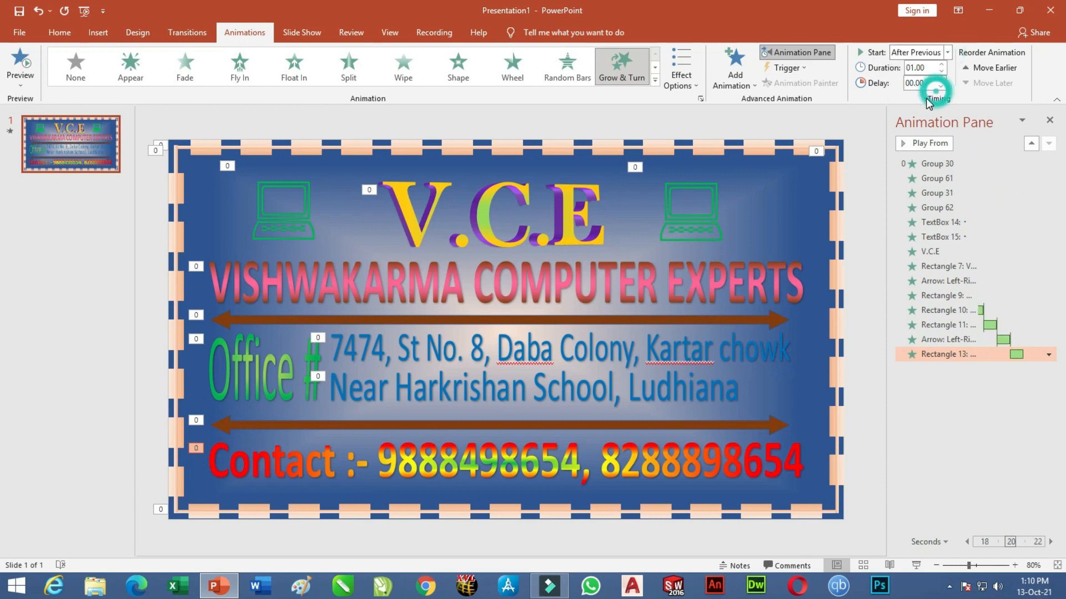
# Play the slide show from the beginning with F5.
pyautogui.click(686, 89)
pyautogui.click(687, 88)
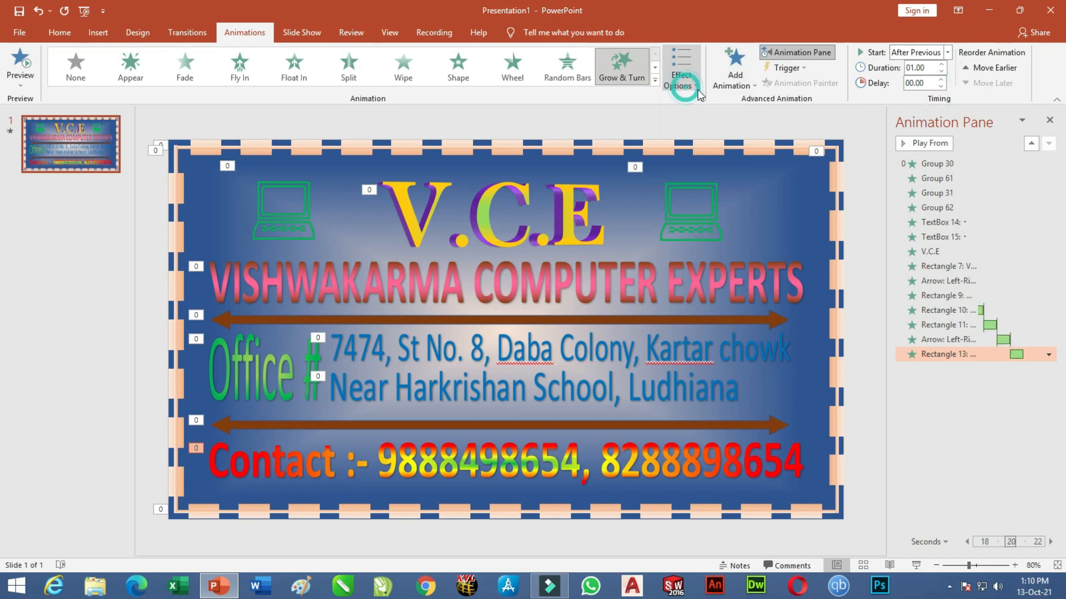
pyautogui.click(749, 88)
pyautogui.click(750, 90)
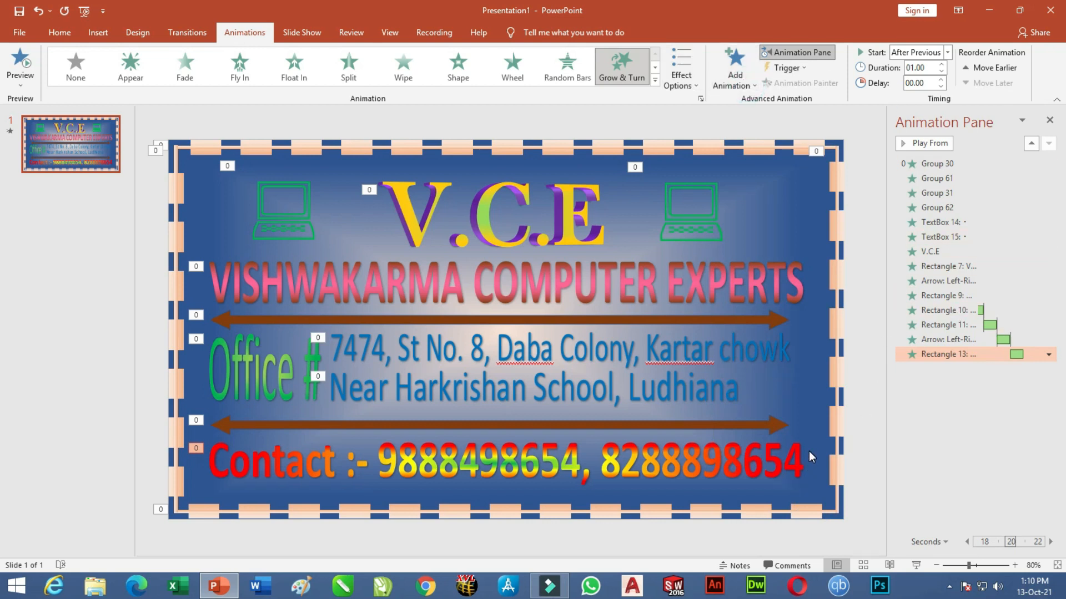
pyautogui.press('F5')
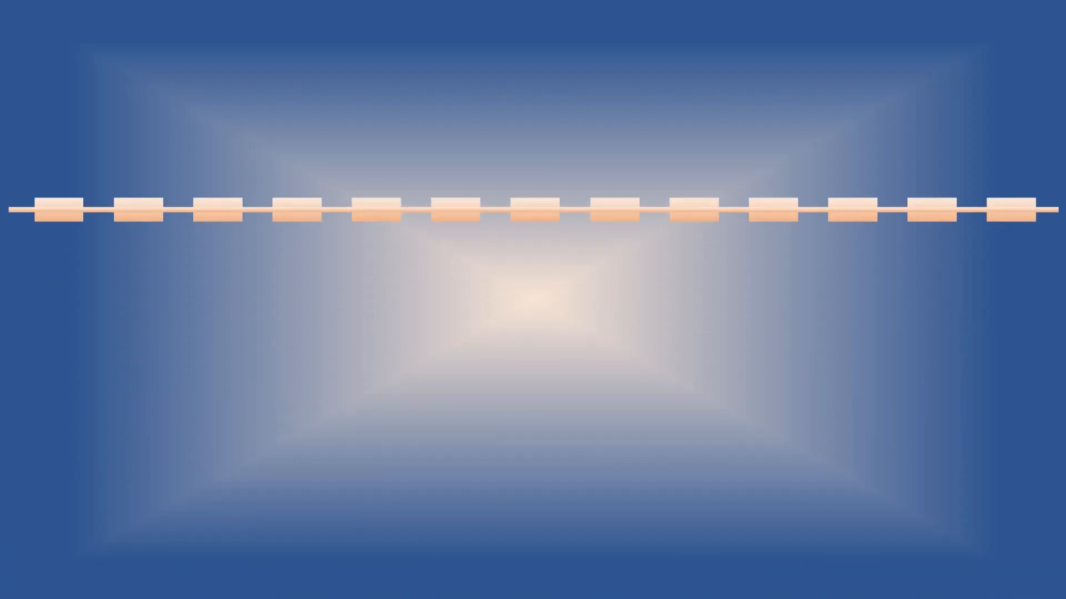